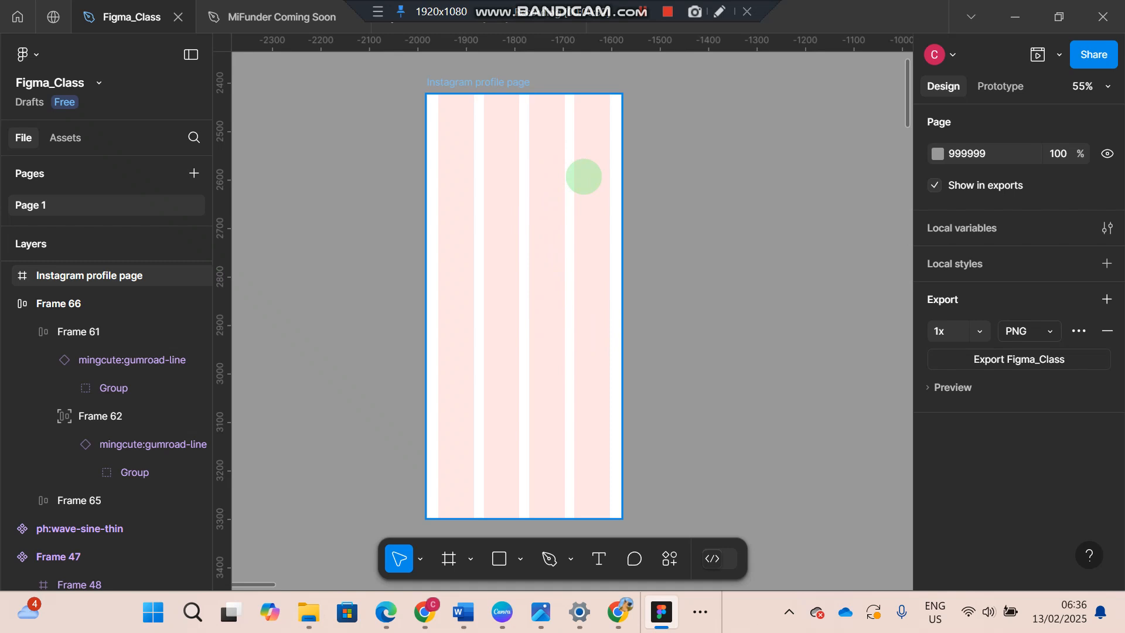
- Toggle the layout grid of the Instagram profile page frame off and on again, and switch to the Google Images results in Chrome
key("shift+g")
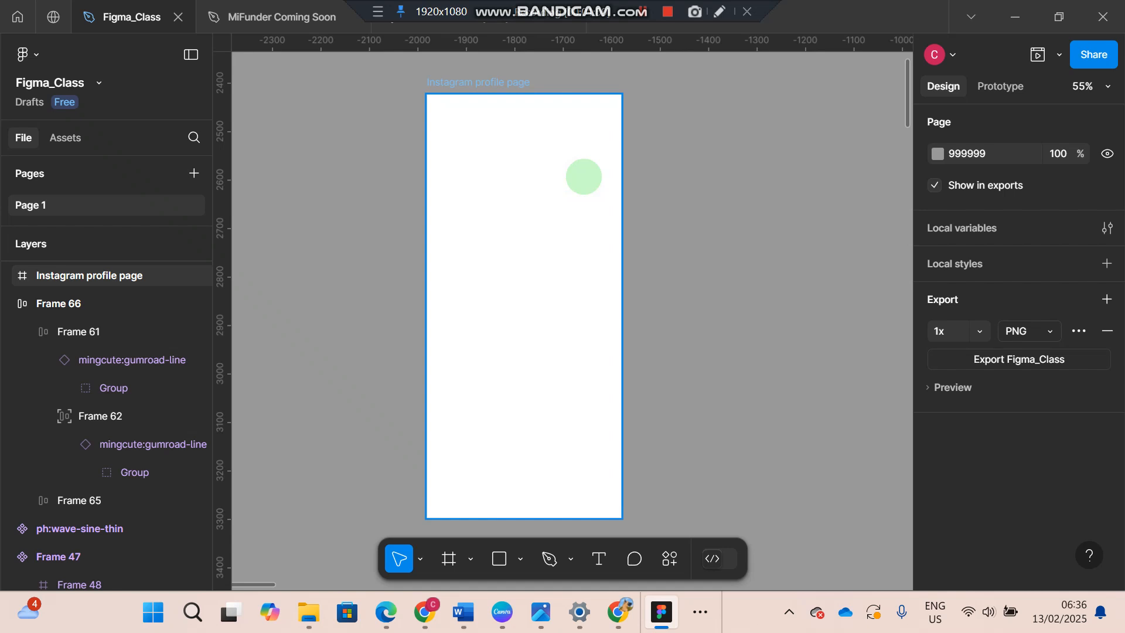
key("shift+g")
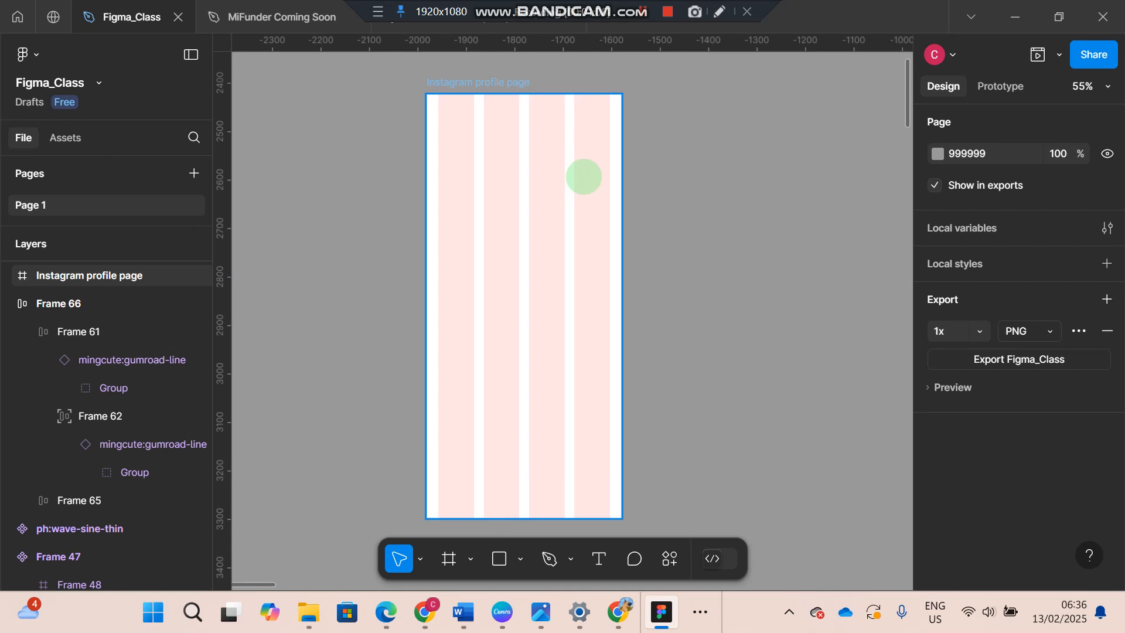
key("alt+Tab")
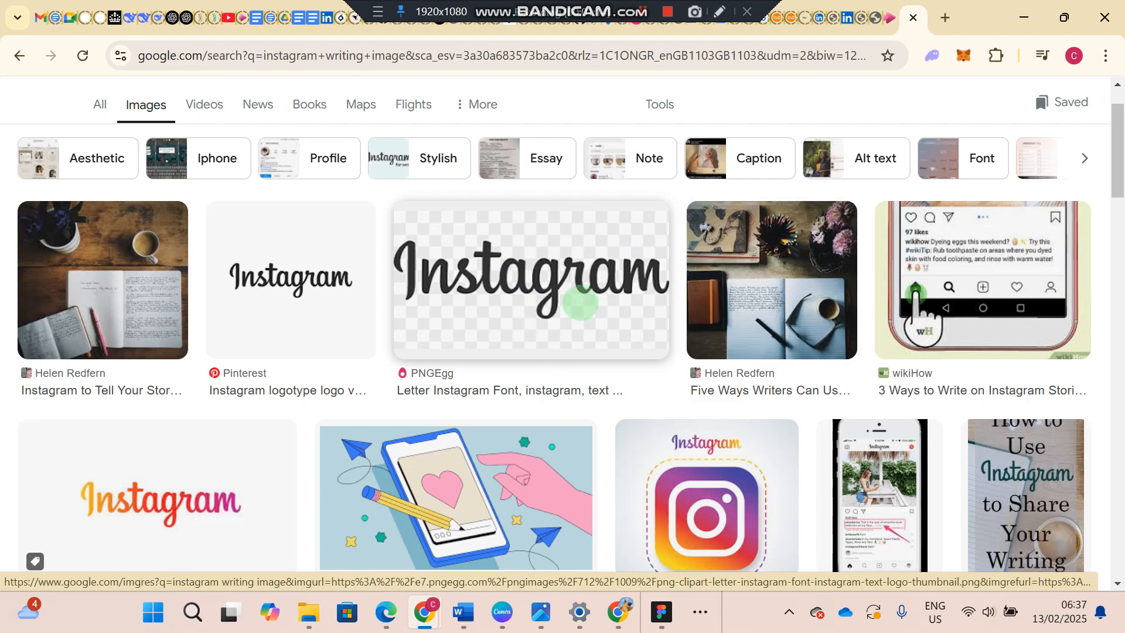
right_click(579, 299)
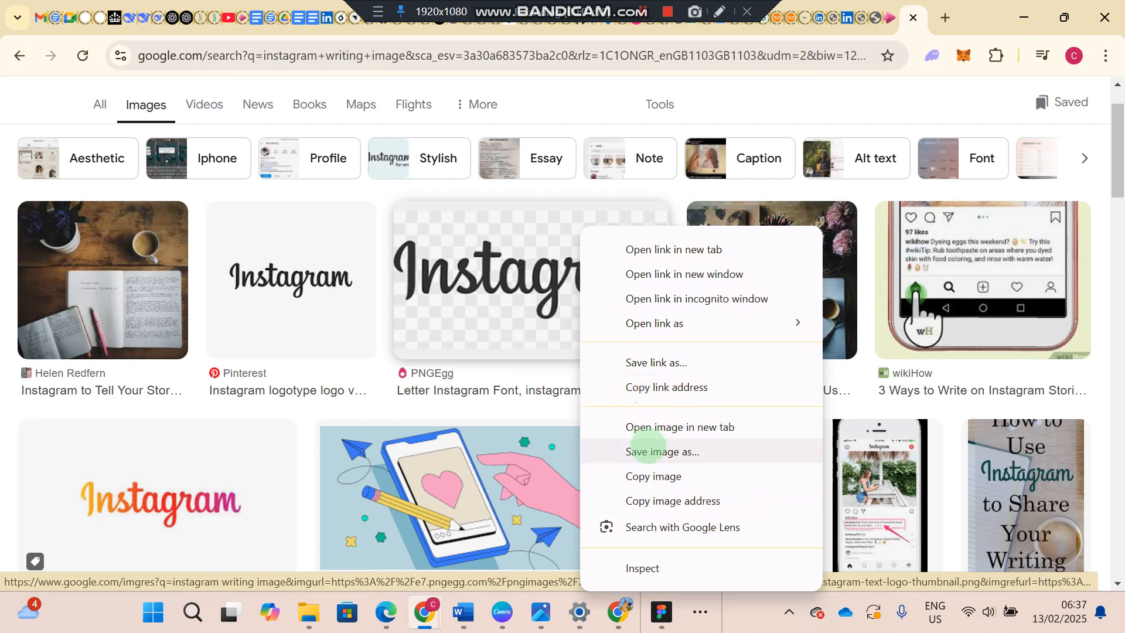
left_click(556, 367)
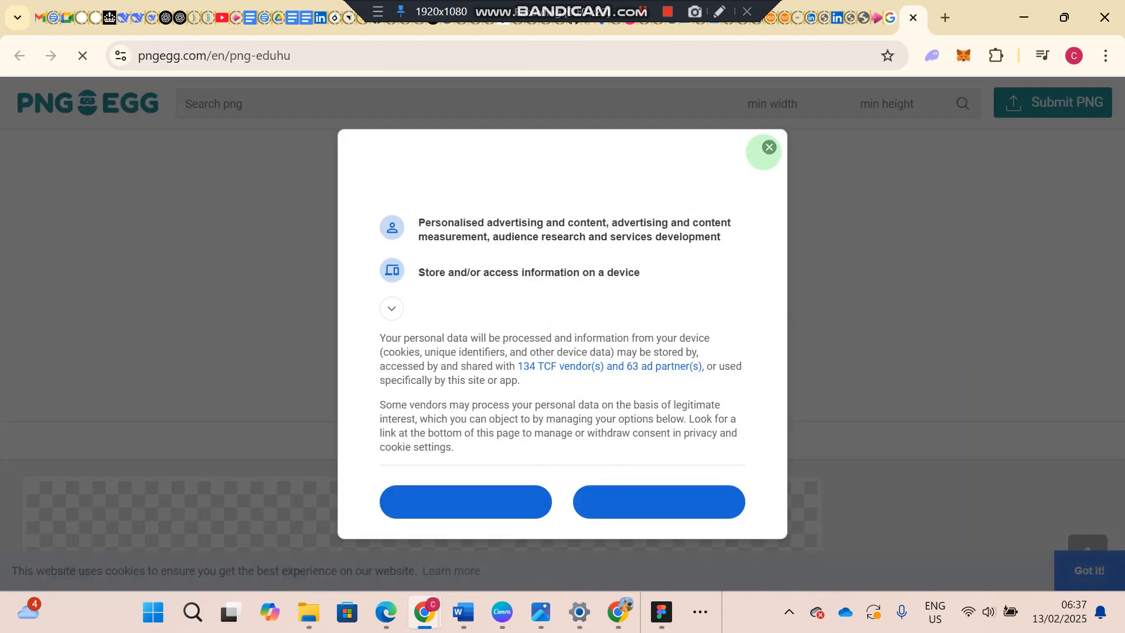
left_click(768, 148)
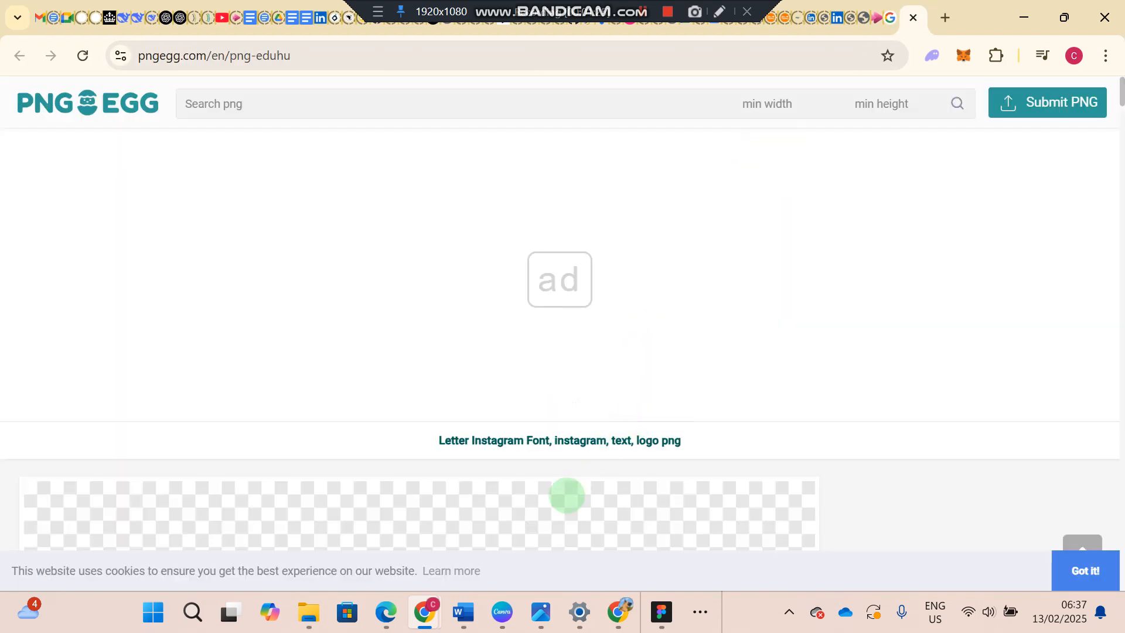
scroll(566, 495, "down", 5)
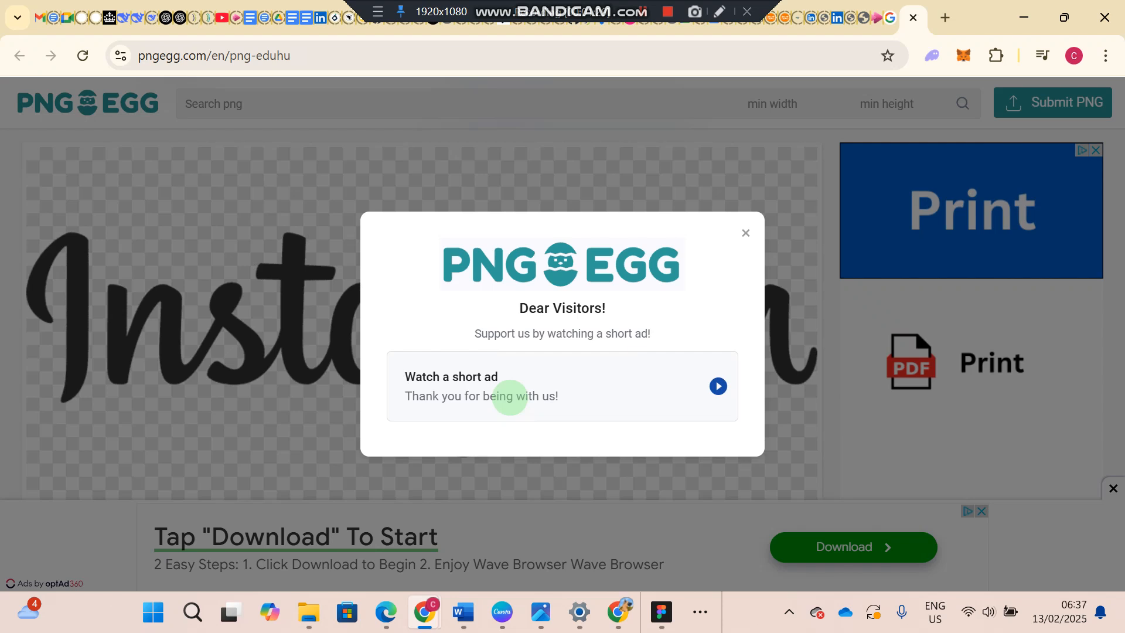
key("ctrl+shift+Tab")
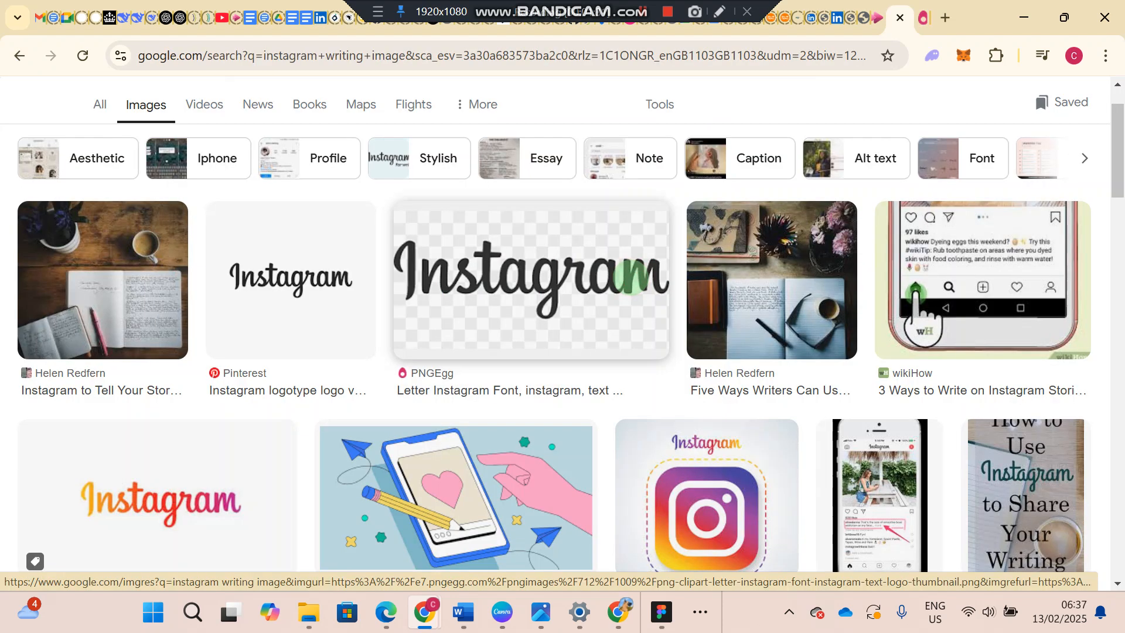
- Open the preview of the PNGEgg Instagram lettering result and copy its image
left_click(630, 278)
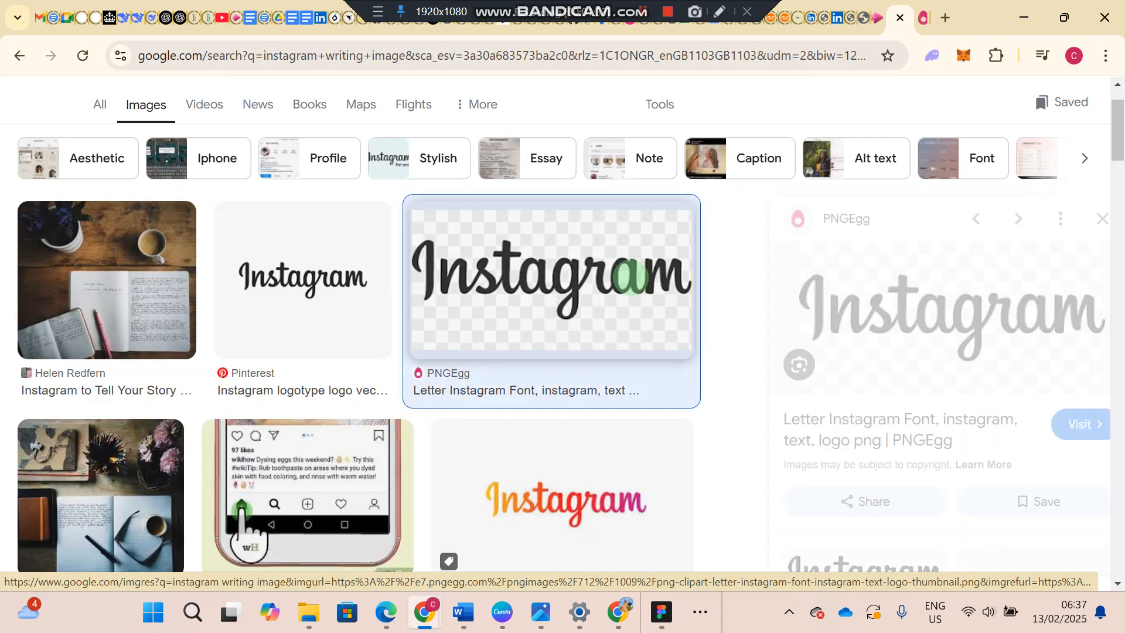
right_click(845, 283)
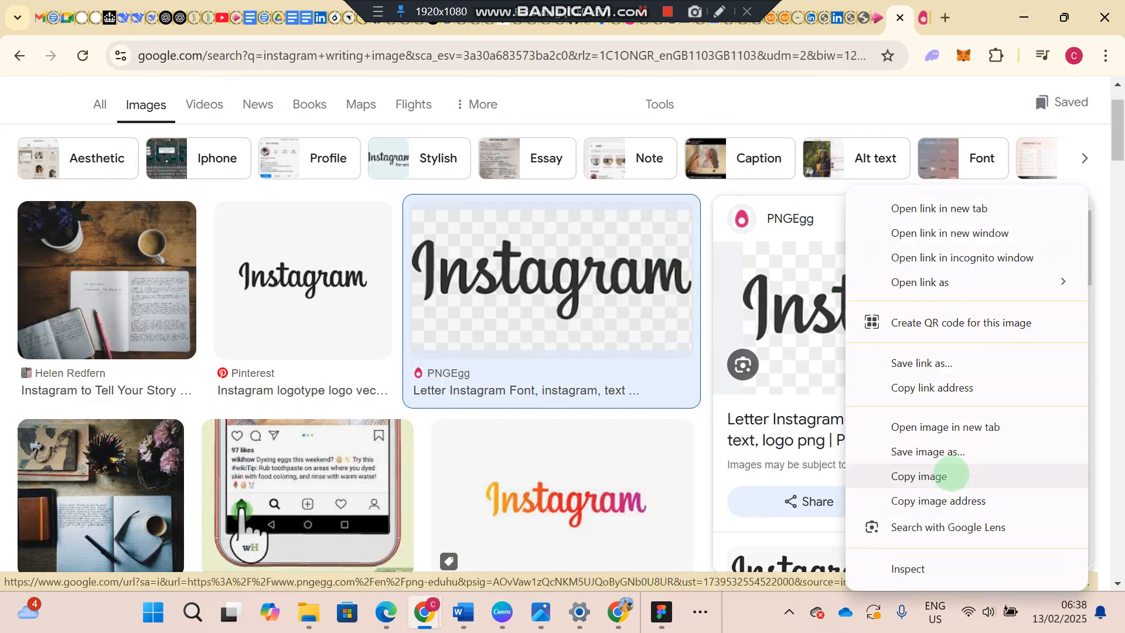
left_click(949, 475)
- Switch to Figma and paste the copied Instagram lettering image into the Instagram profile page frame
key("alt+Tab")
left_click(600, 357)
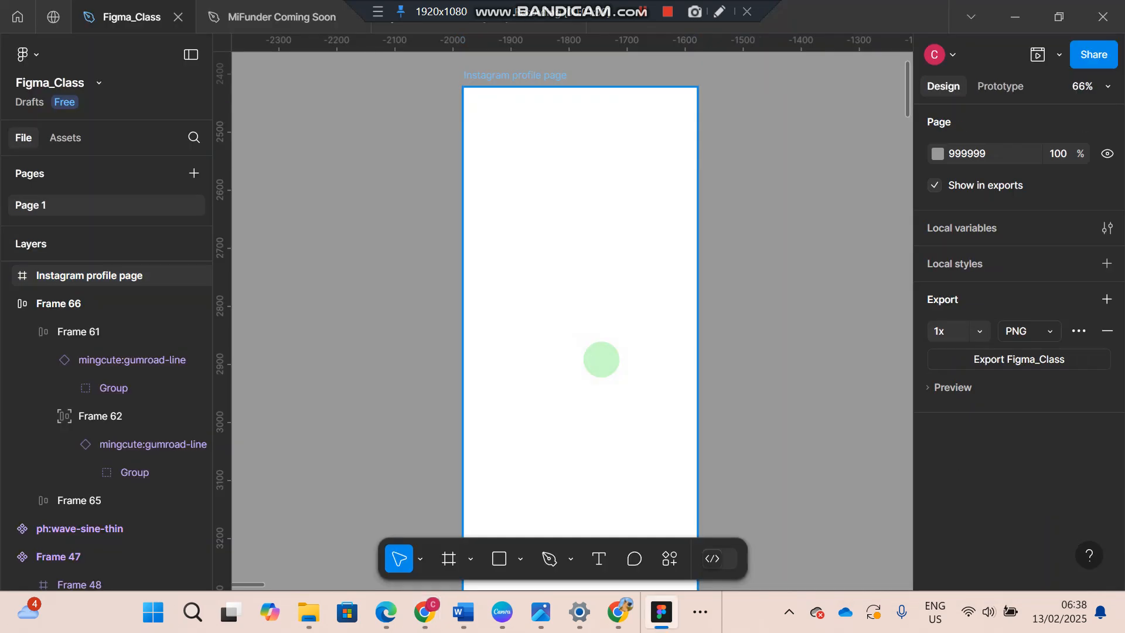
left_click(633, 264)
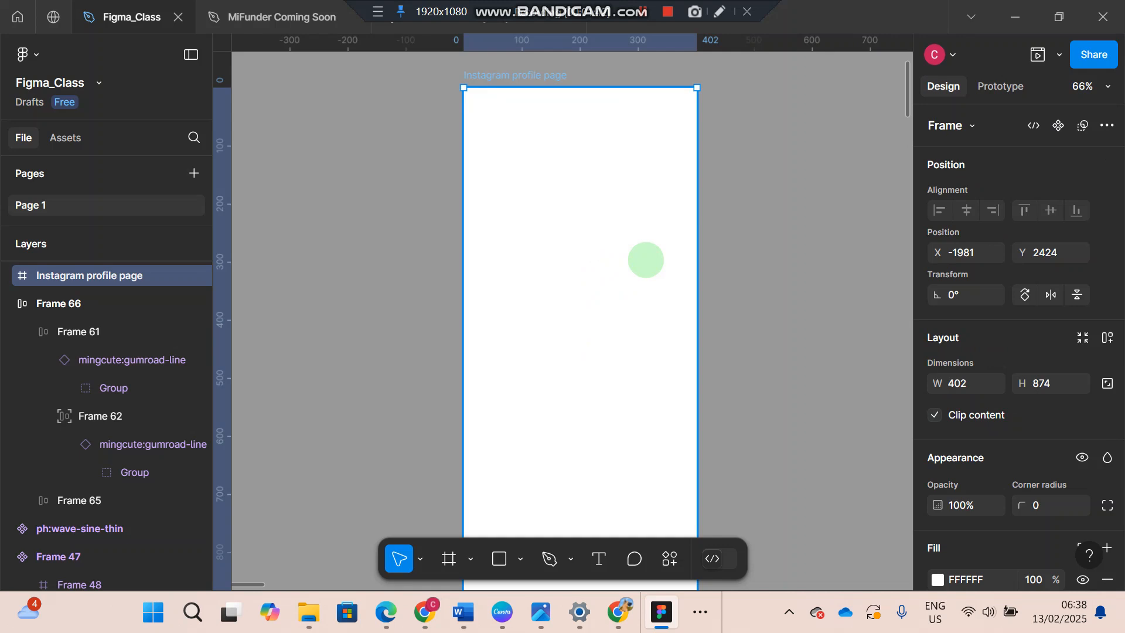
key("ctrl+v")
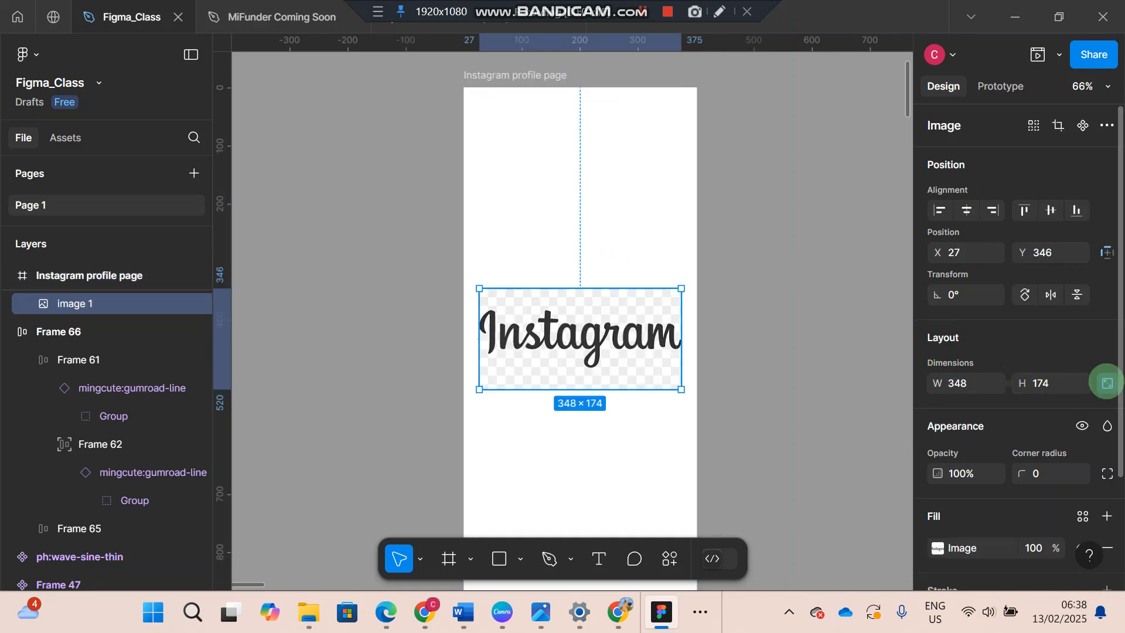
- Lock the lettering image's aspect ratio, shrink it to about 118.6 × 59.3 and place it at the frame's upper-left corner
left_click(1107, 383)
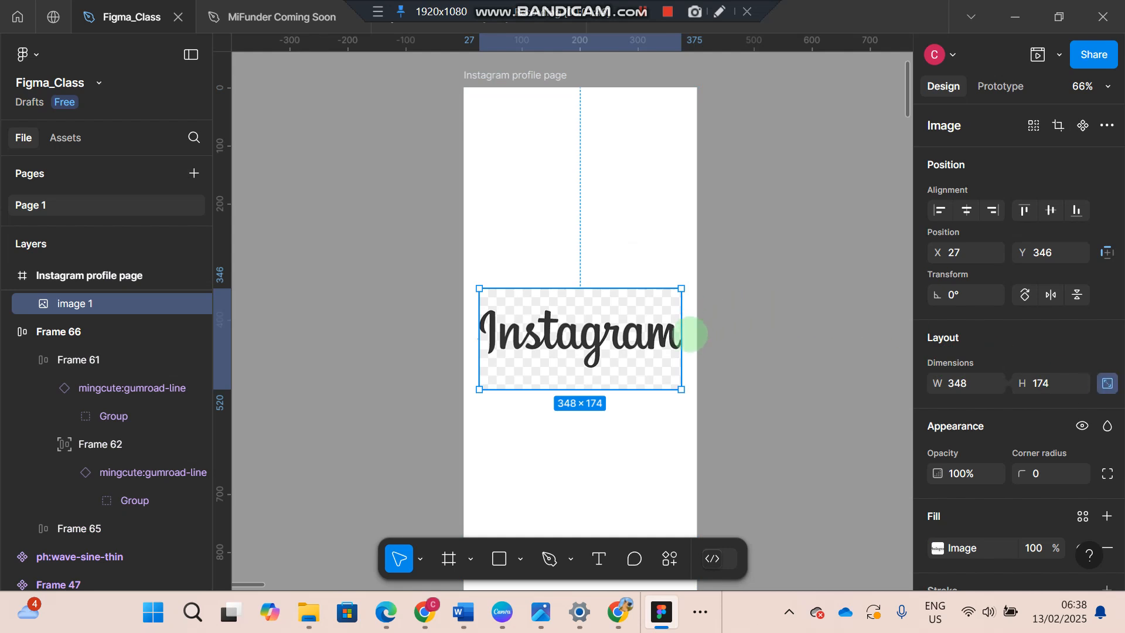
left_click_drag(680, 390, 502, 115)
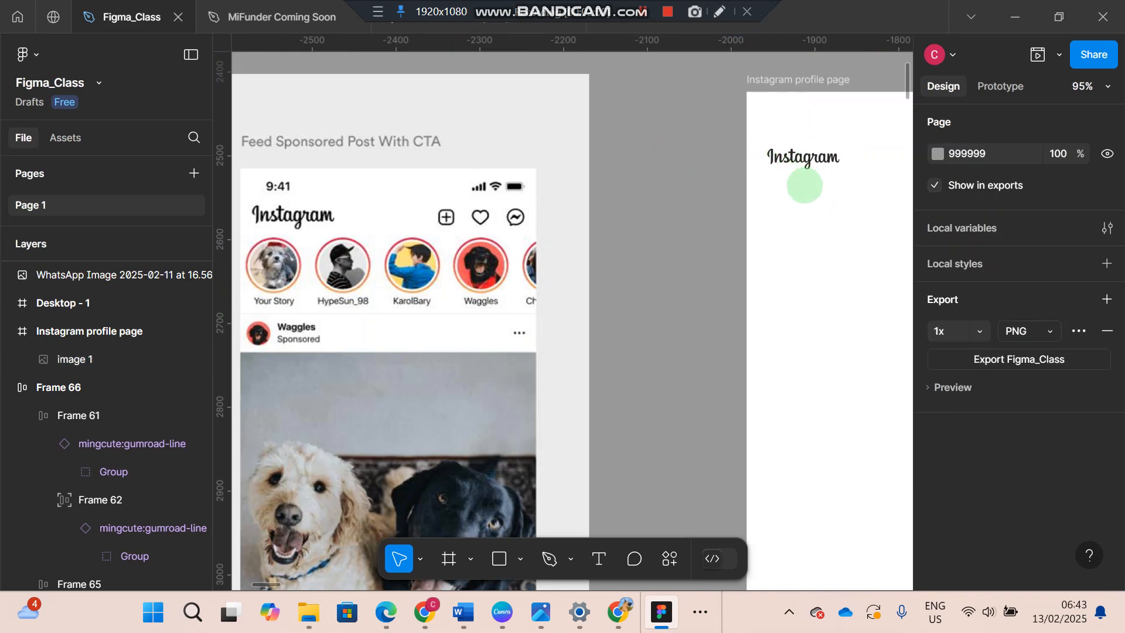
- Compare the Instagram wordmark's size and position in the profile frame with the header of the reference feed screenshot
scroll(804, 185, "up", 3)
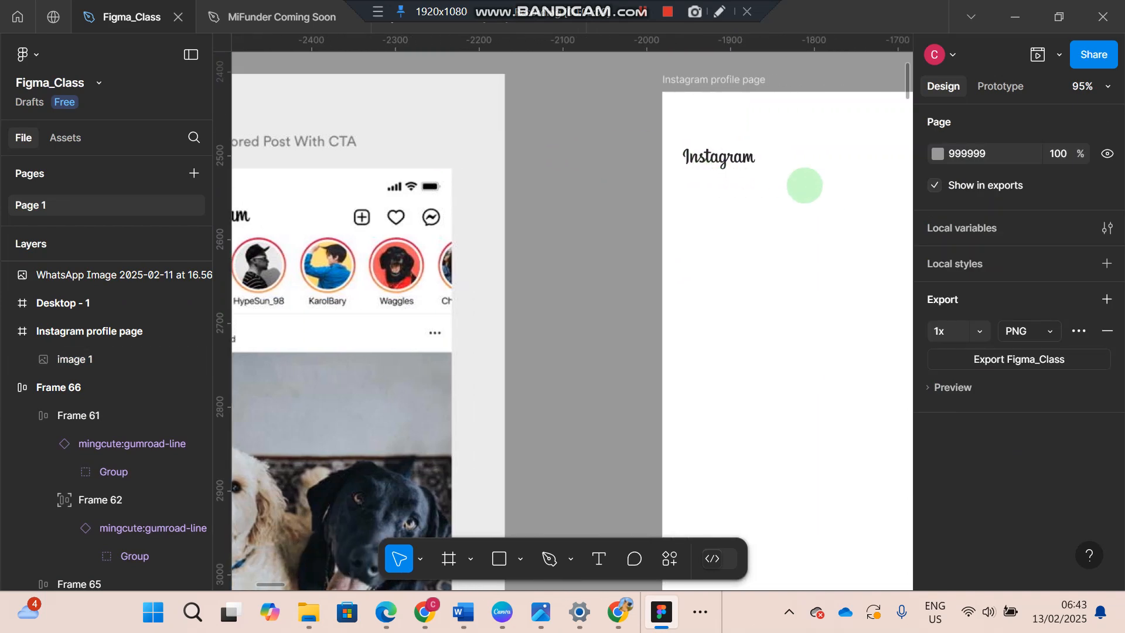
scroll(804, 185, "right", 2)
left_click(651, 156)
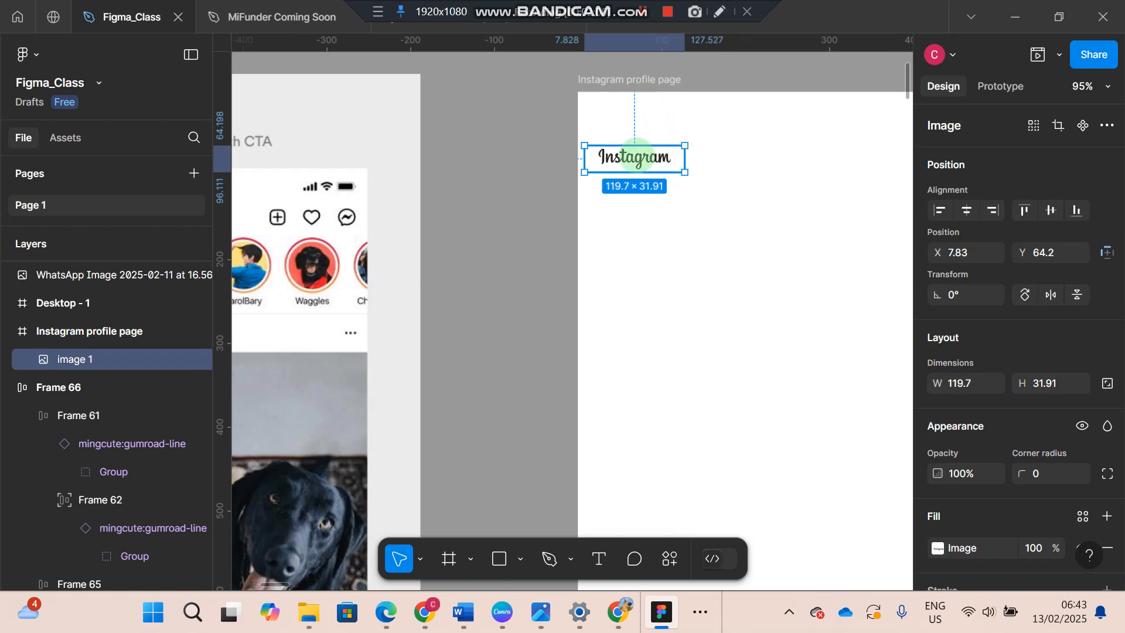
scroll(634, 156, "left", 4)
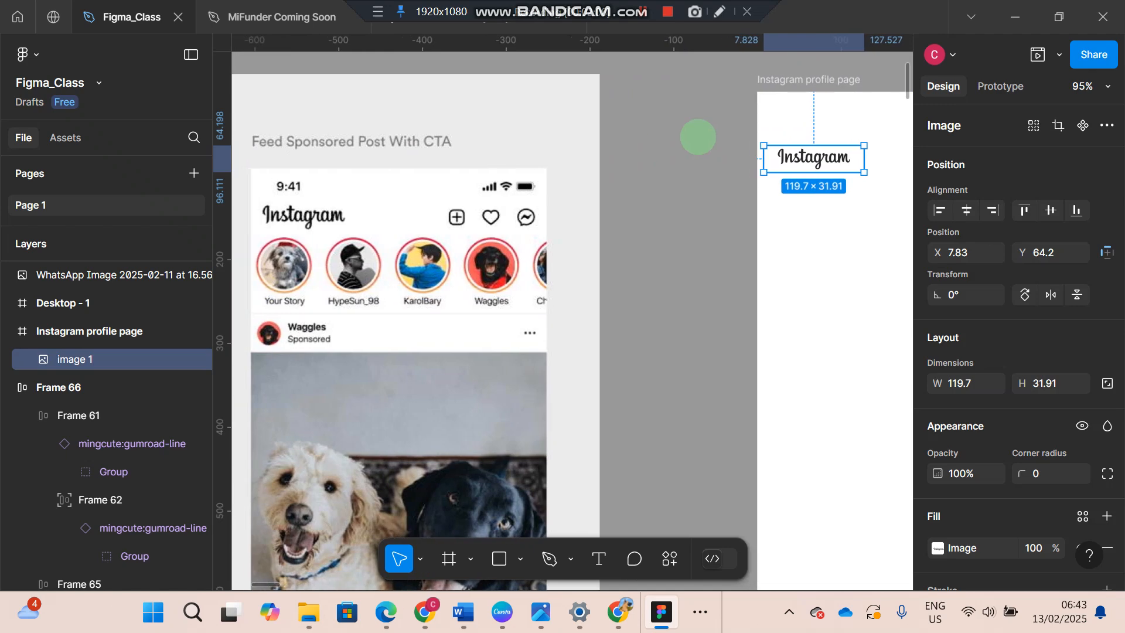
scroll(836, 243, "right", 3)
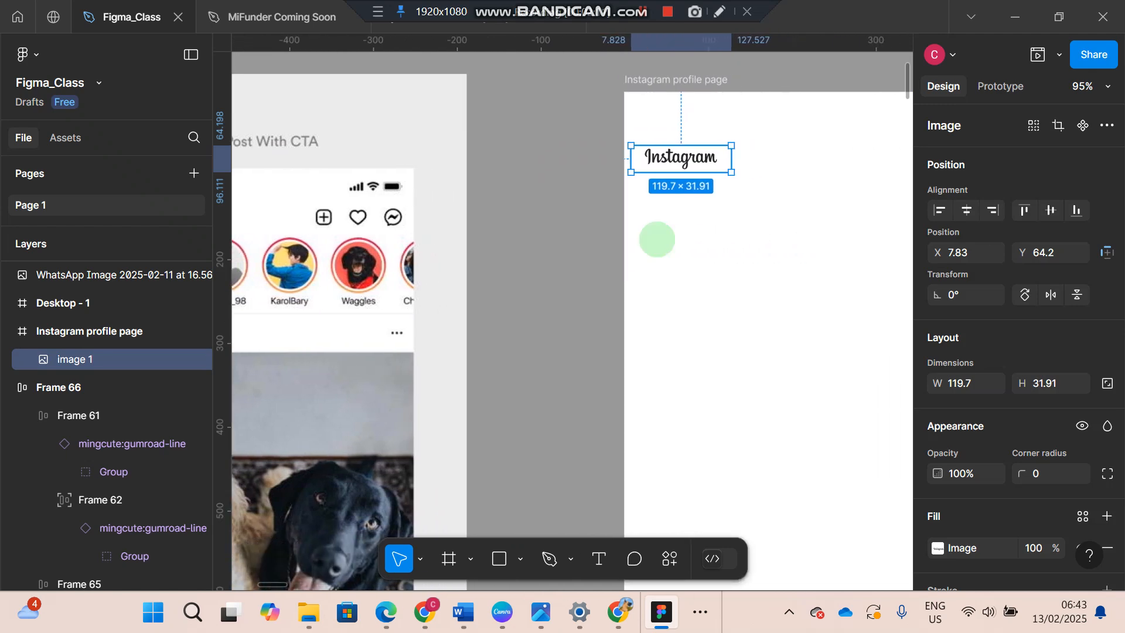
scroll(657, 240, "right", 5)
left_click(656, 239)
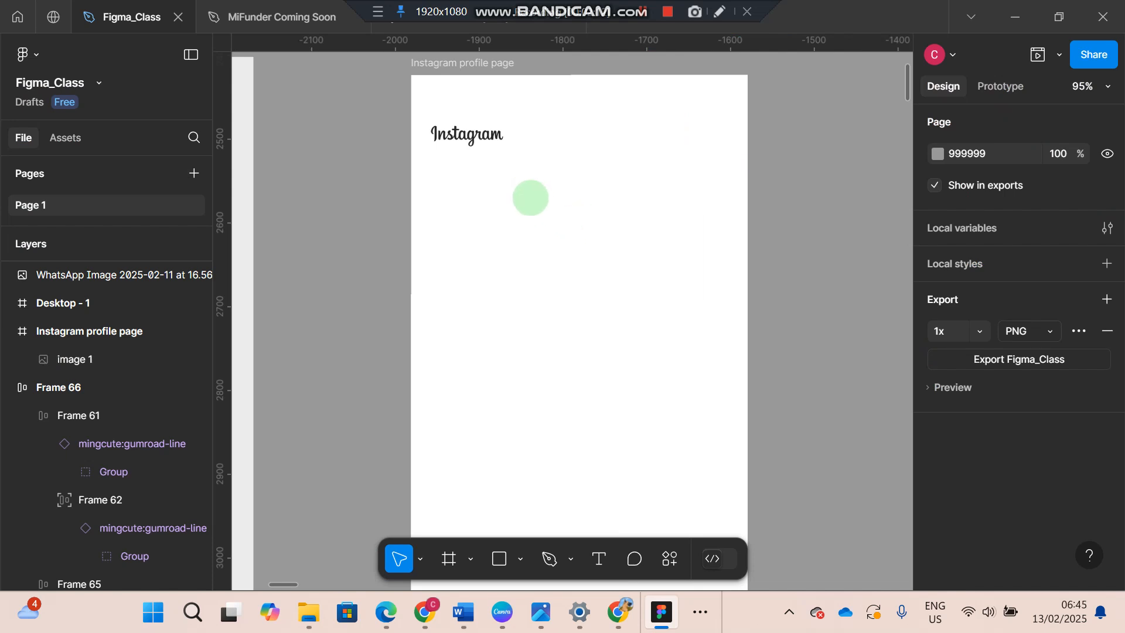
- Search the Iconify plugin for "plus" and place a thin plus icon in the profile frame near the heart and chat icons
left_click(671, 556)
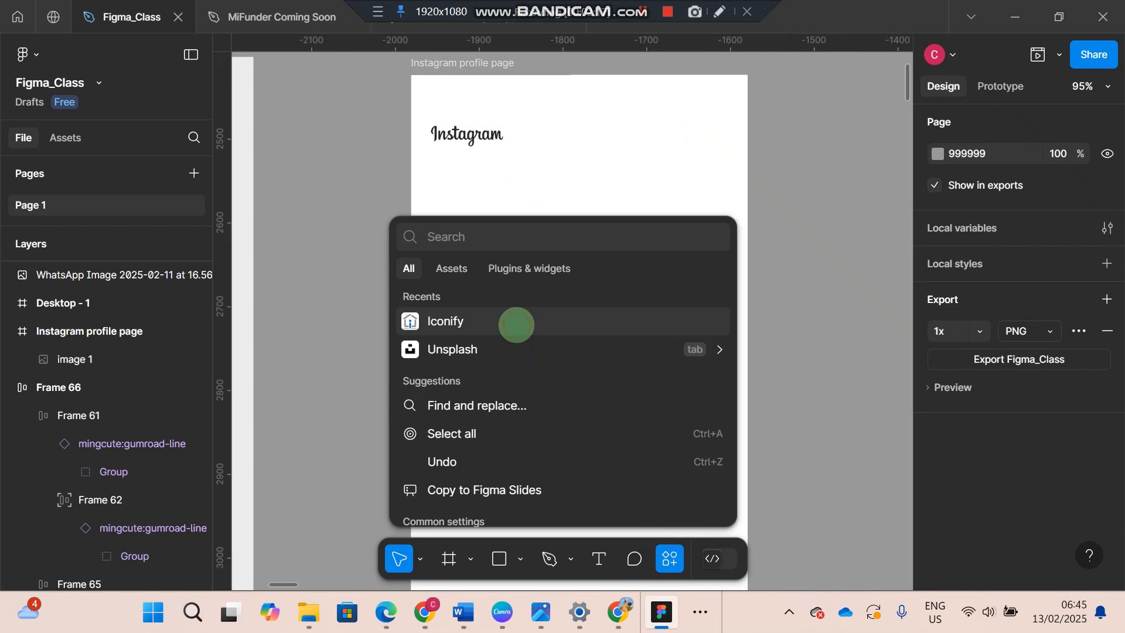
left_click(516, 325)
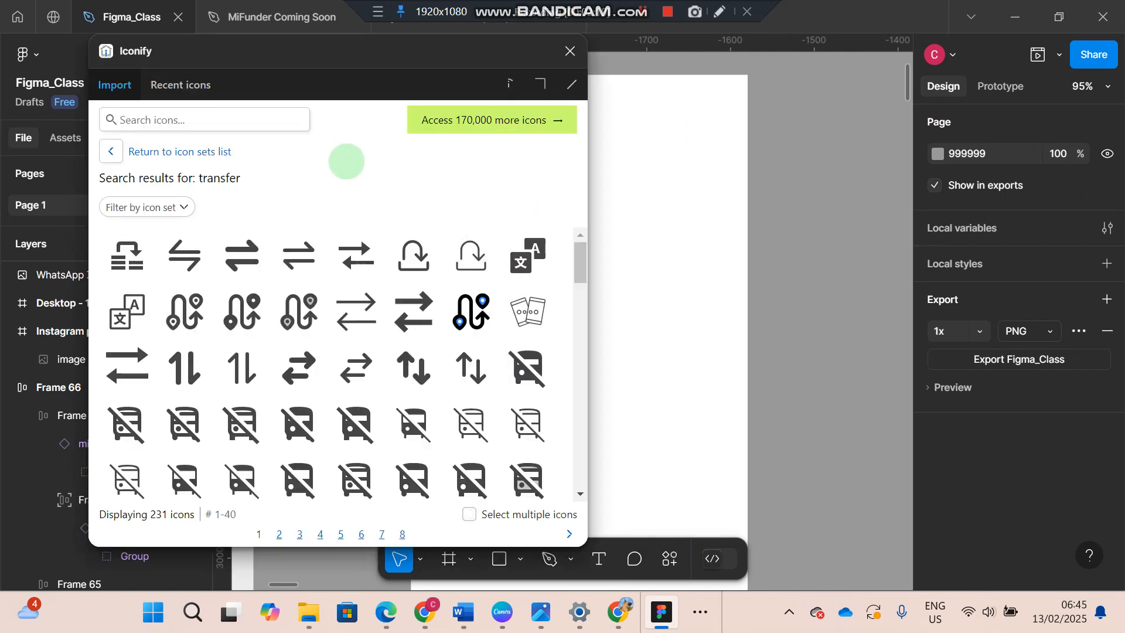
left_click(259, 119)
left_click(258, 119)
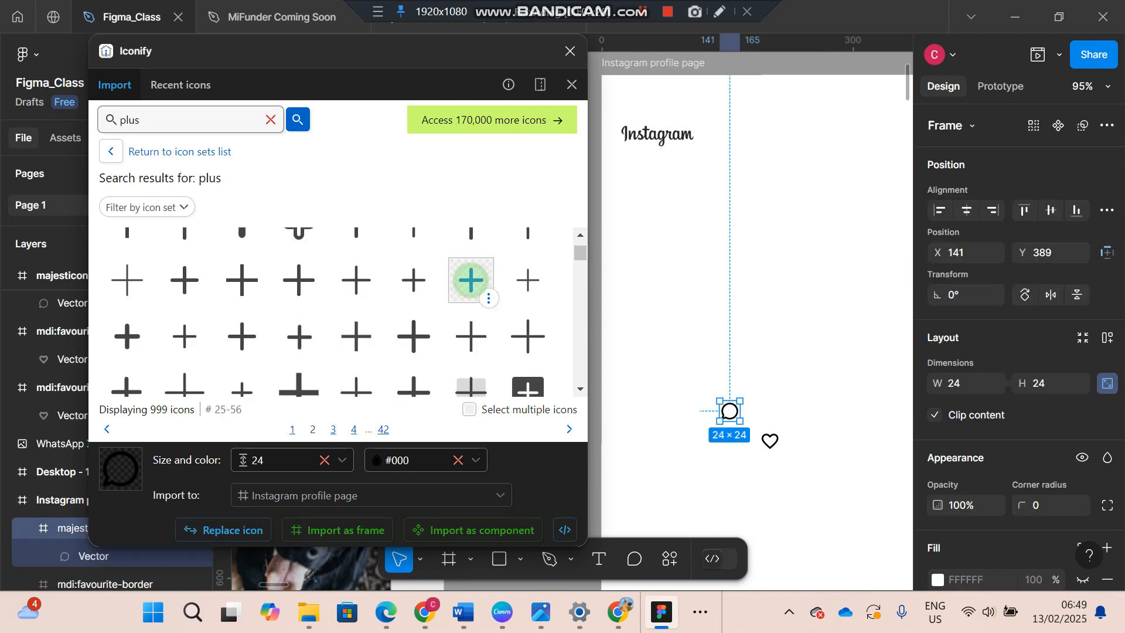
left_click_drag(470, 280, 779, 394)
left_click(779, 394)
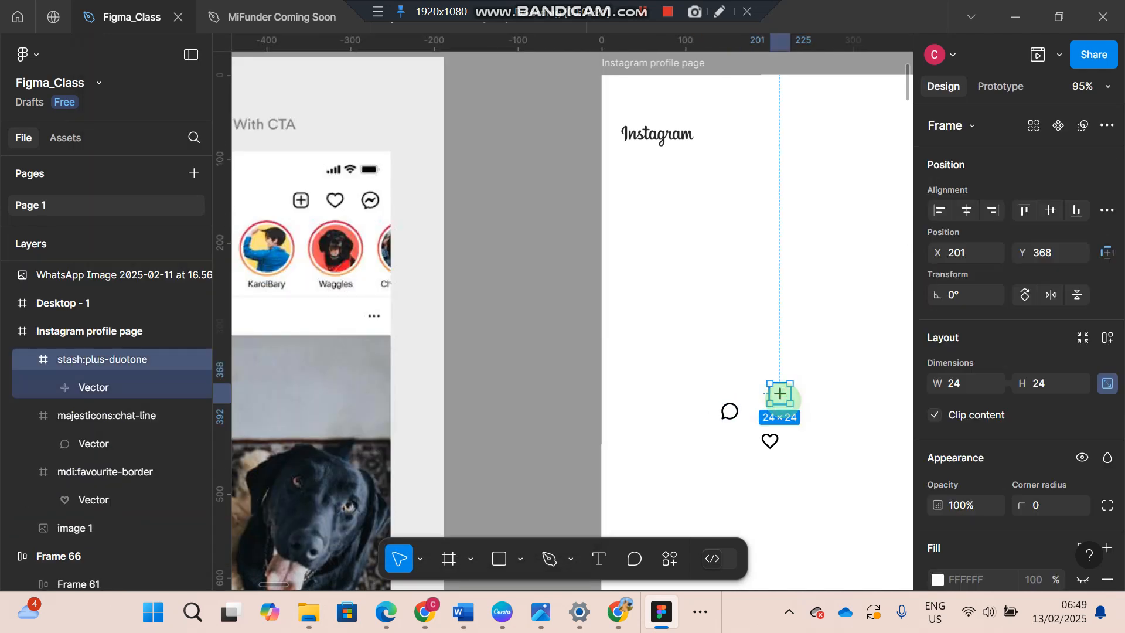
- Give the plus icon's frame a 000000 stroke positioned inside and a corner radius of 6
scroll(981, 491, "down", 5)
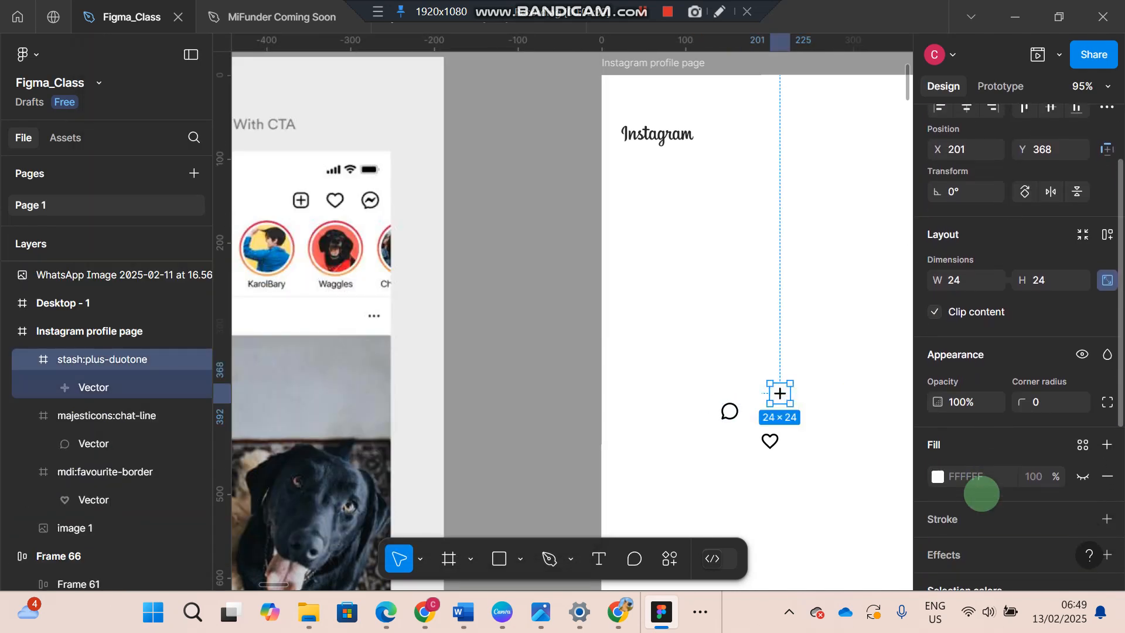
scroll(982, 493, "down", 2)
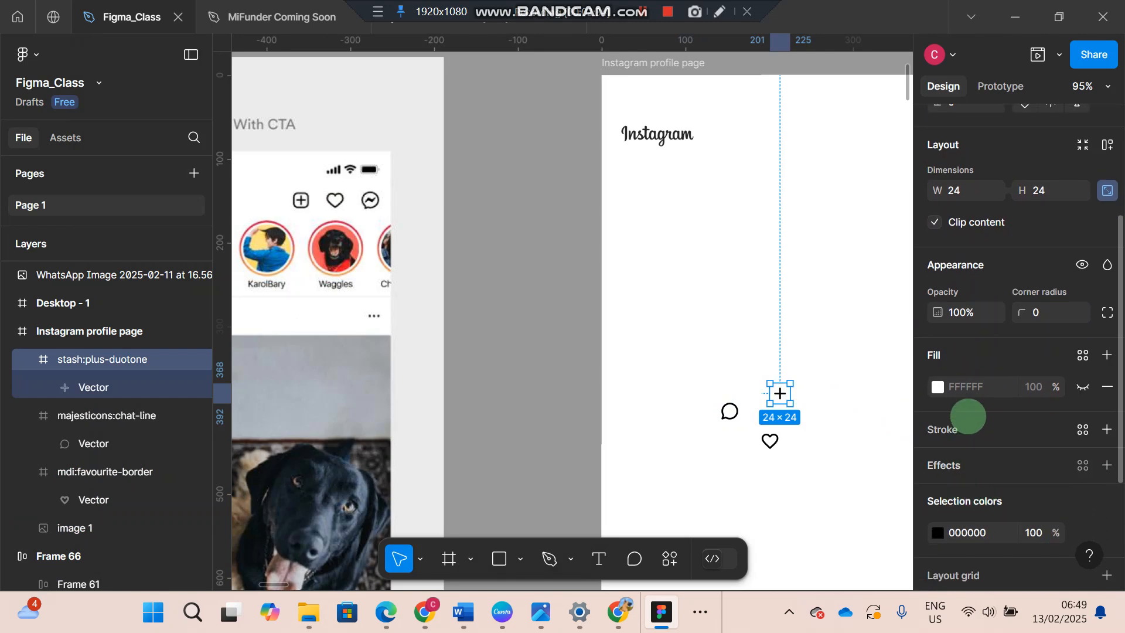
left_click(979, 427)
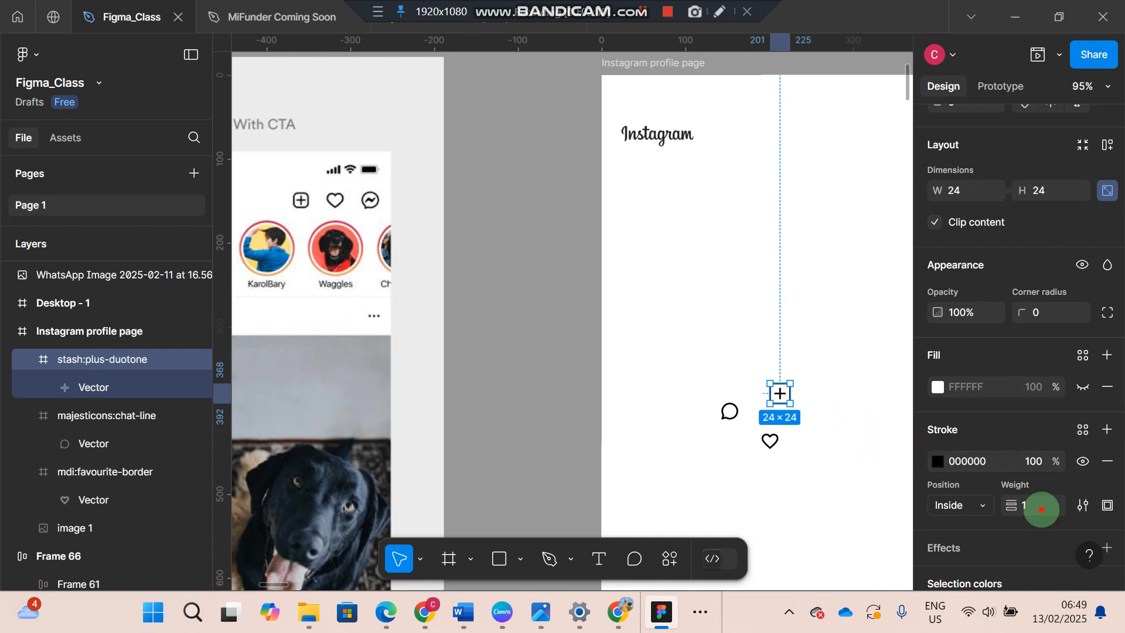
key("Escape")
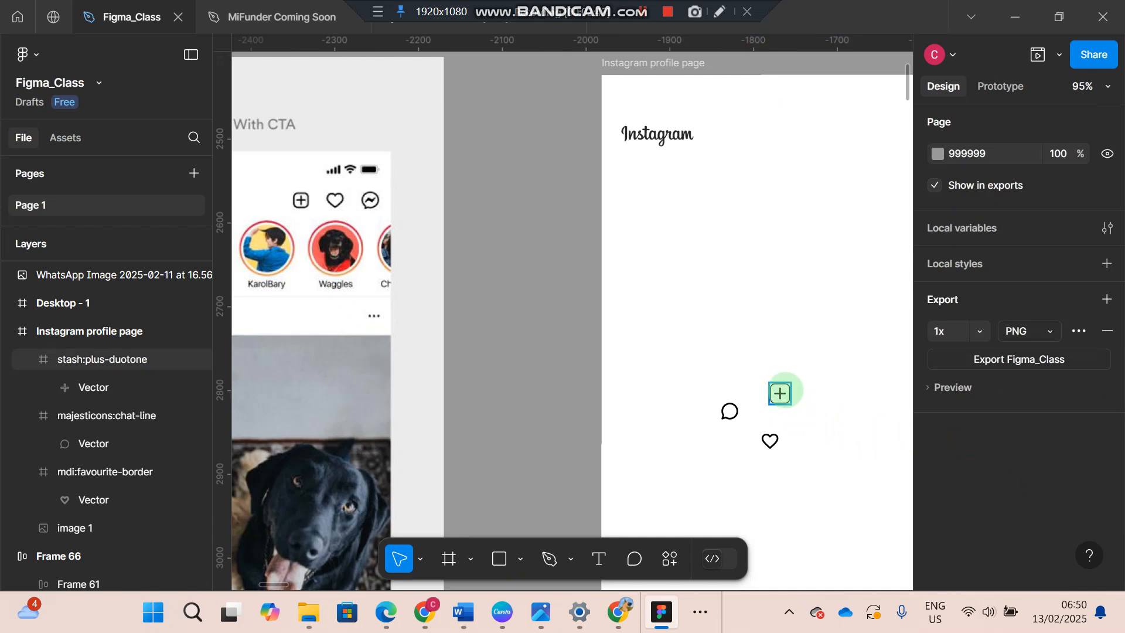
left_click(780, 393)
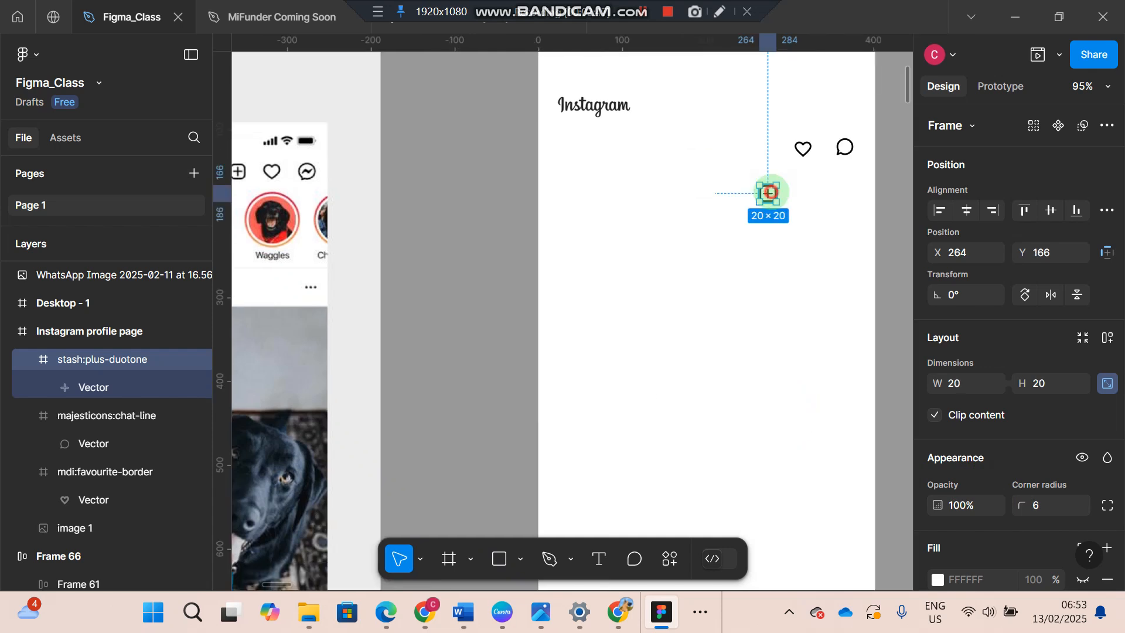
key("Escape")
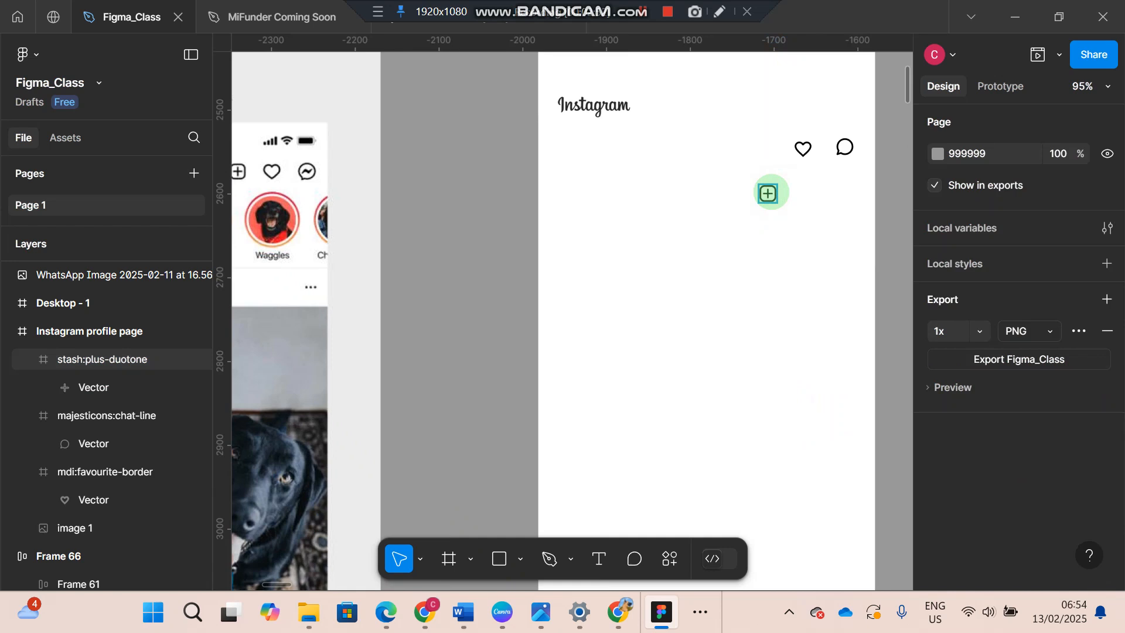
- Line up the plus, heart and chat icons in a header row level with the Instagram wordmark, at about X 264, 304 and 348
left_click_drag(769, 193, 768, 112)
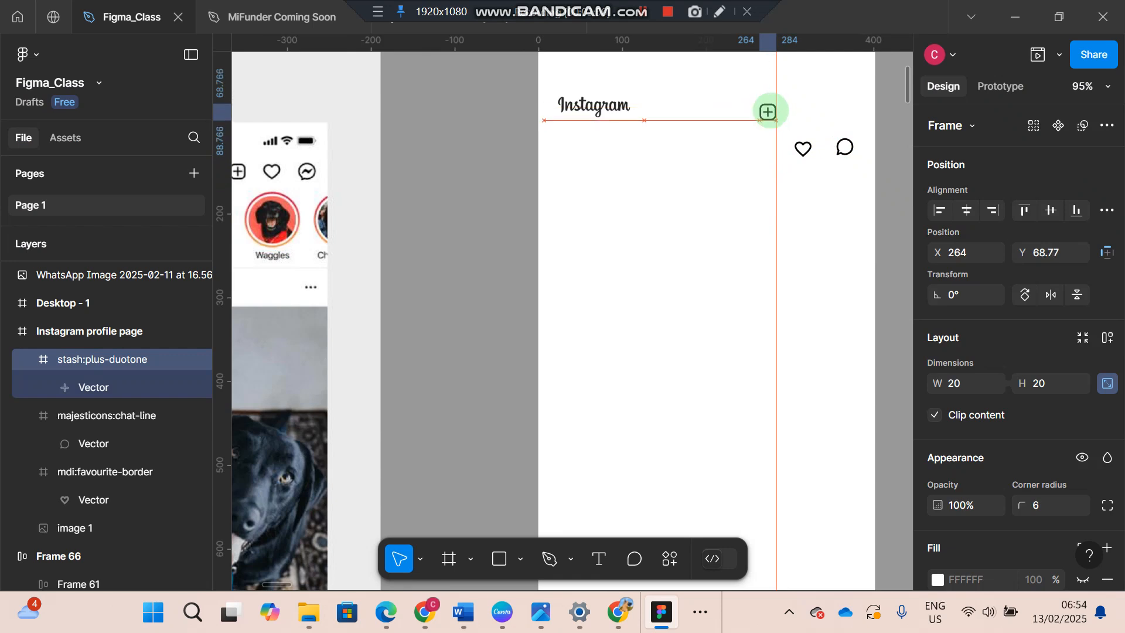
left_click_drag(802, 147, 799, 111)
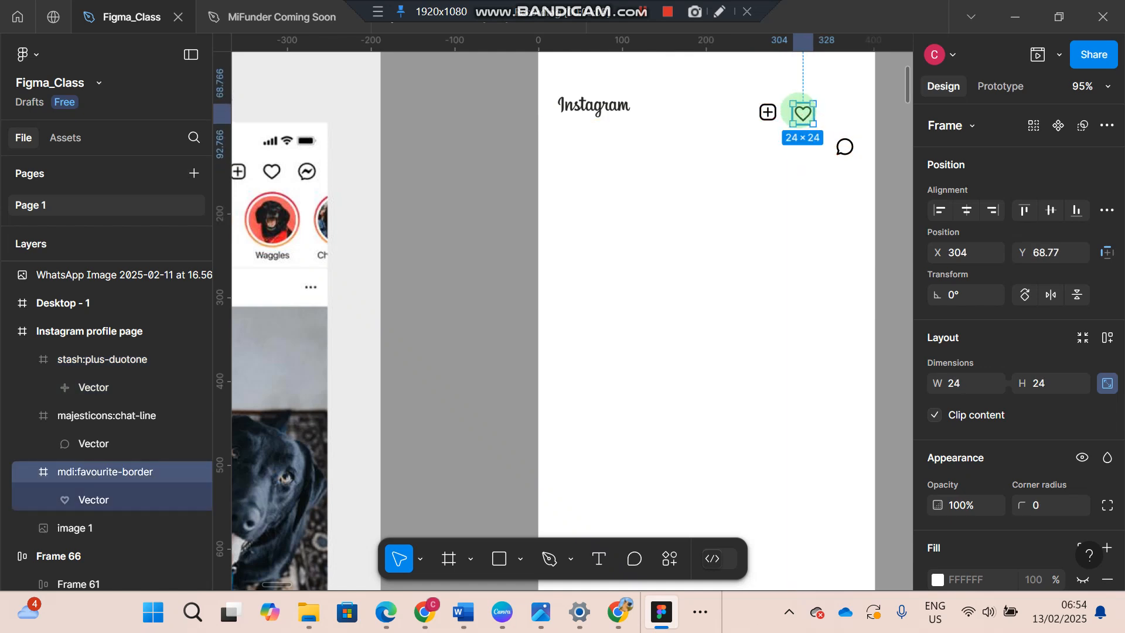
left_click_drag(845, 145, 839, 111)
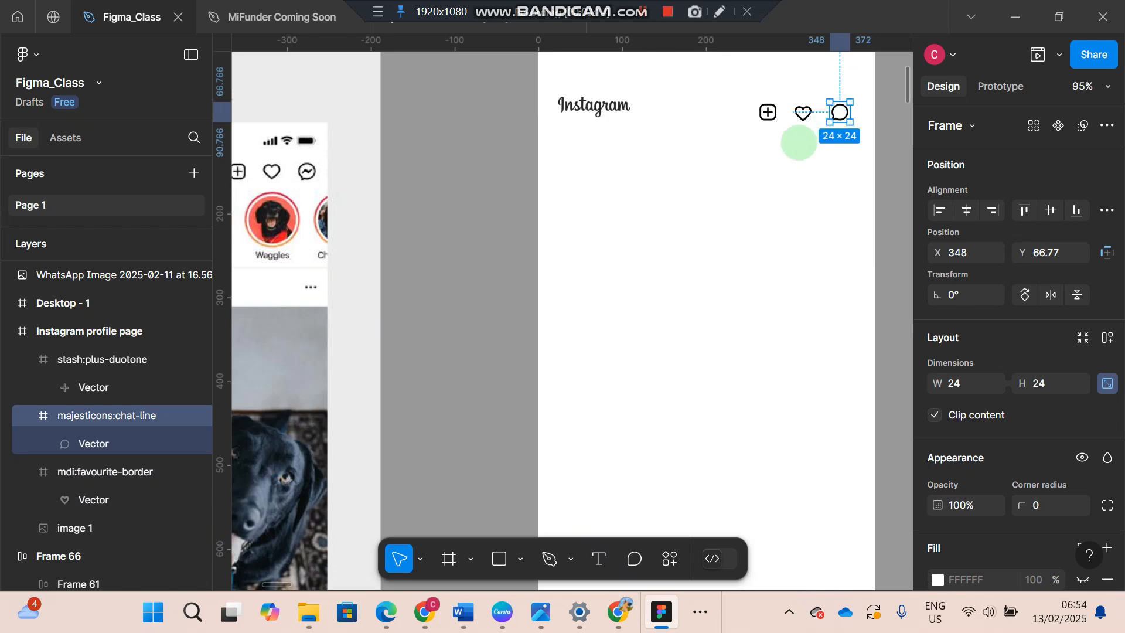
- Show the layout grids to check the header icons against the profile frame's columns
key("ctrl+shift+4")
key("ctrl+shift+4")
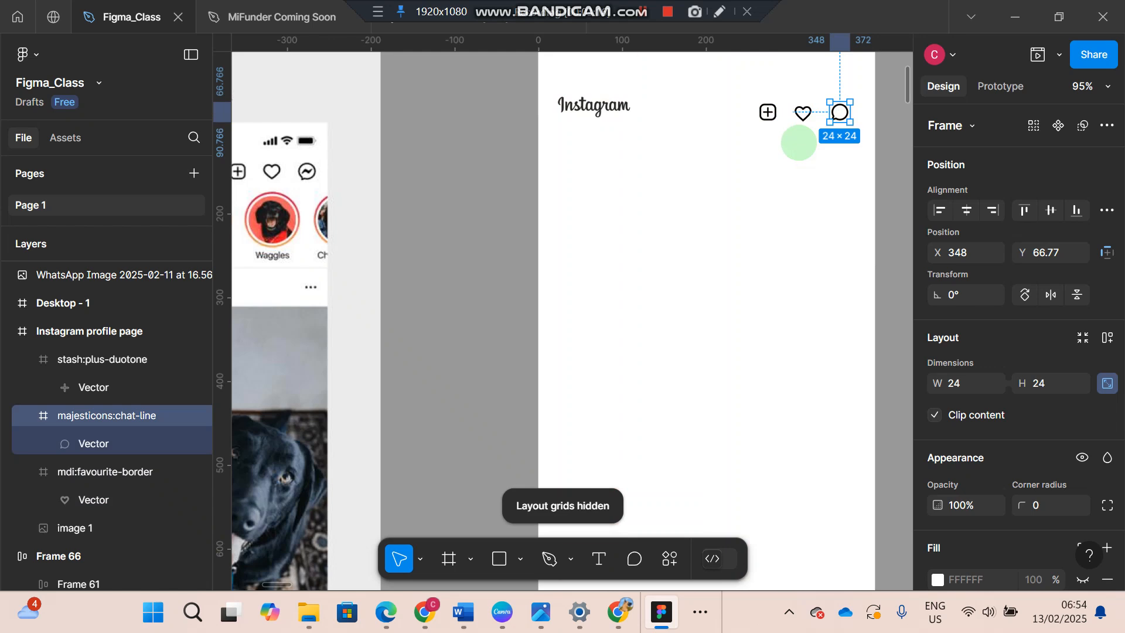
key("ctrl+shift+4")
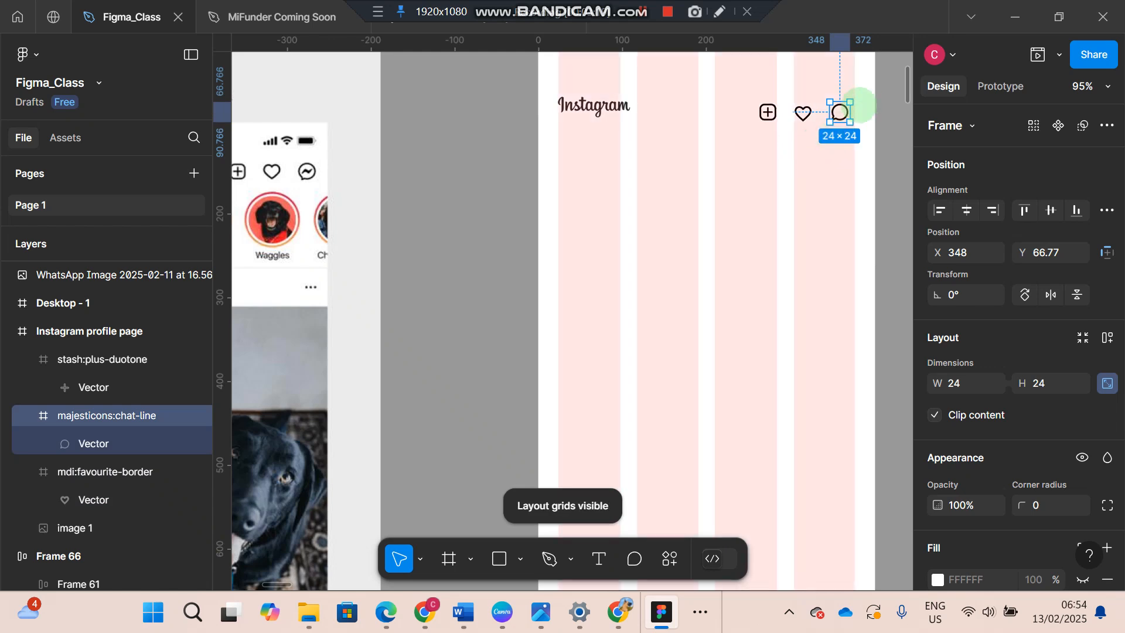
- Move the chat icon to X 354 at the last grid column's edge and shift the heart icon slightly toward it
left_click_drag(840, 111, 844, 113)
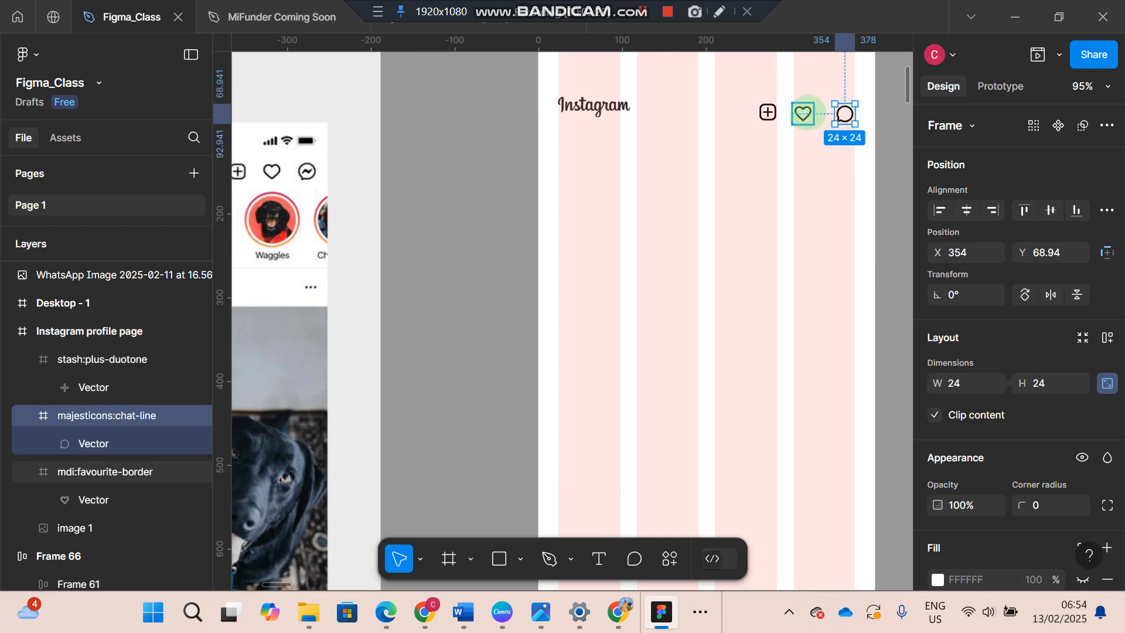
left_click(803, 113)
left_click_drag(810, 112, 814, 113)
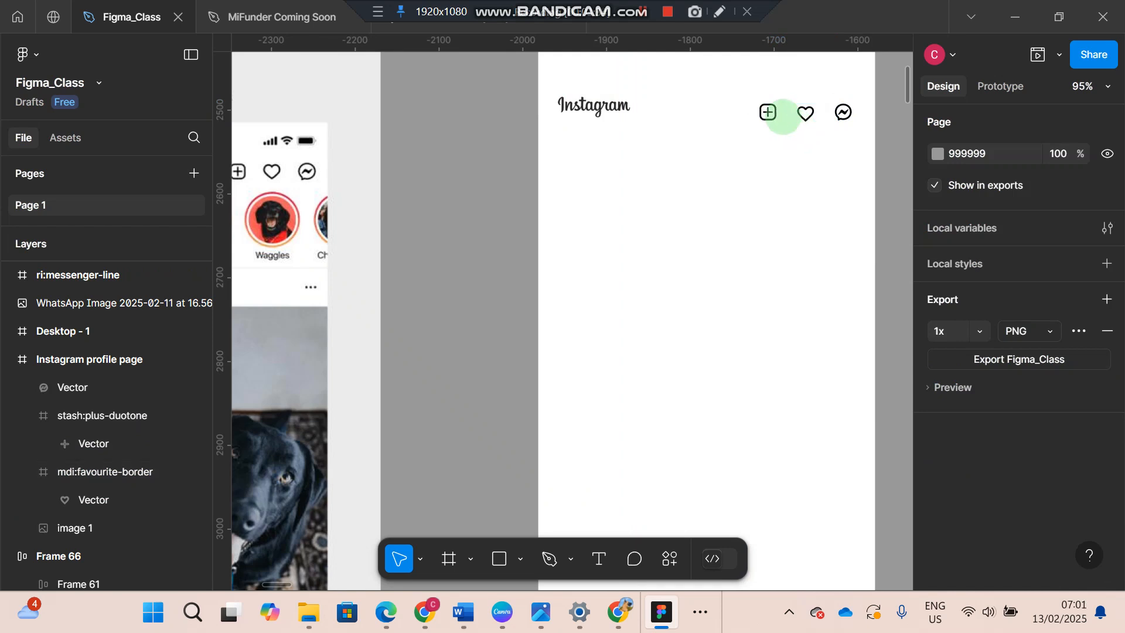
- Combine the plus, heart and messenger icons into one horizontal auto layout frame
left_click(767, 112)
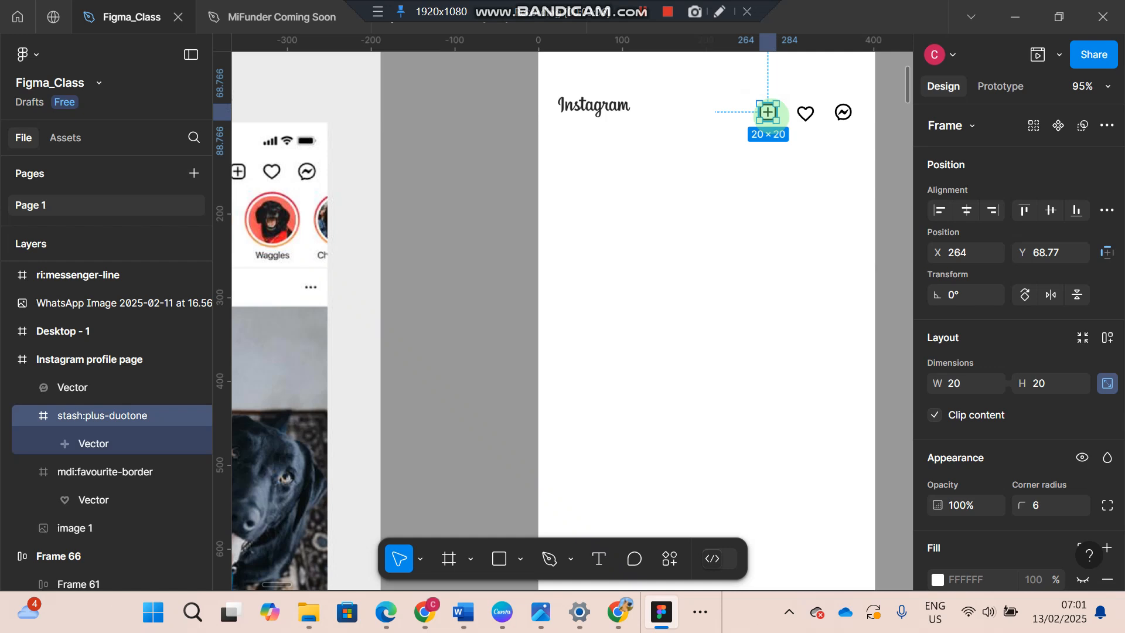
left_click(804, 114, "shift")
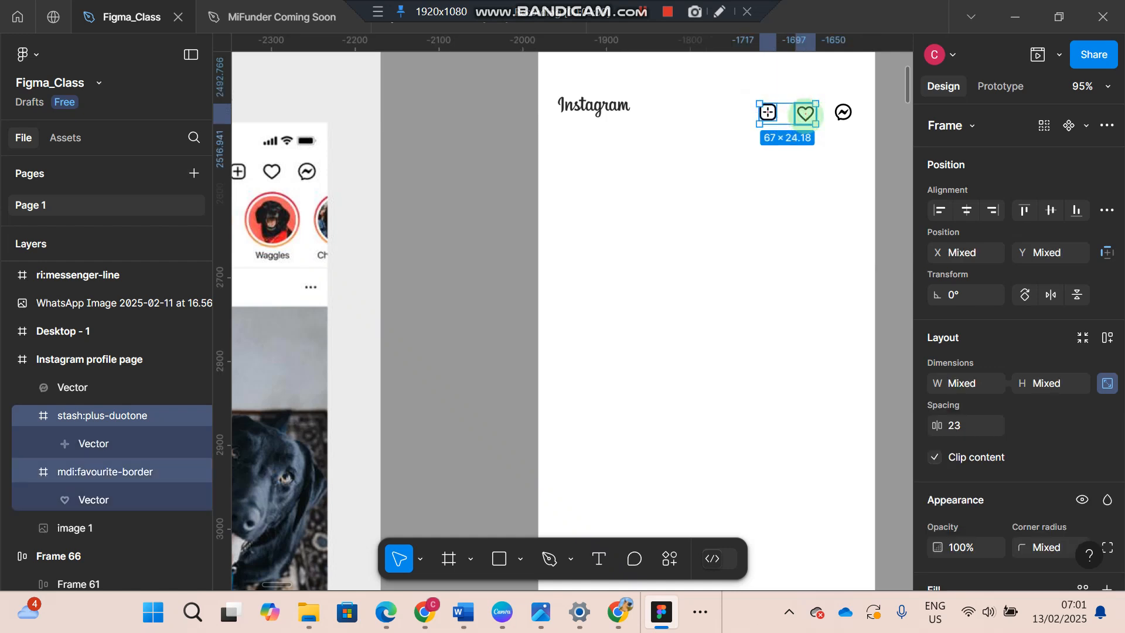
left_click(842, 112, "shift")
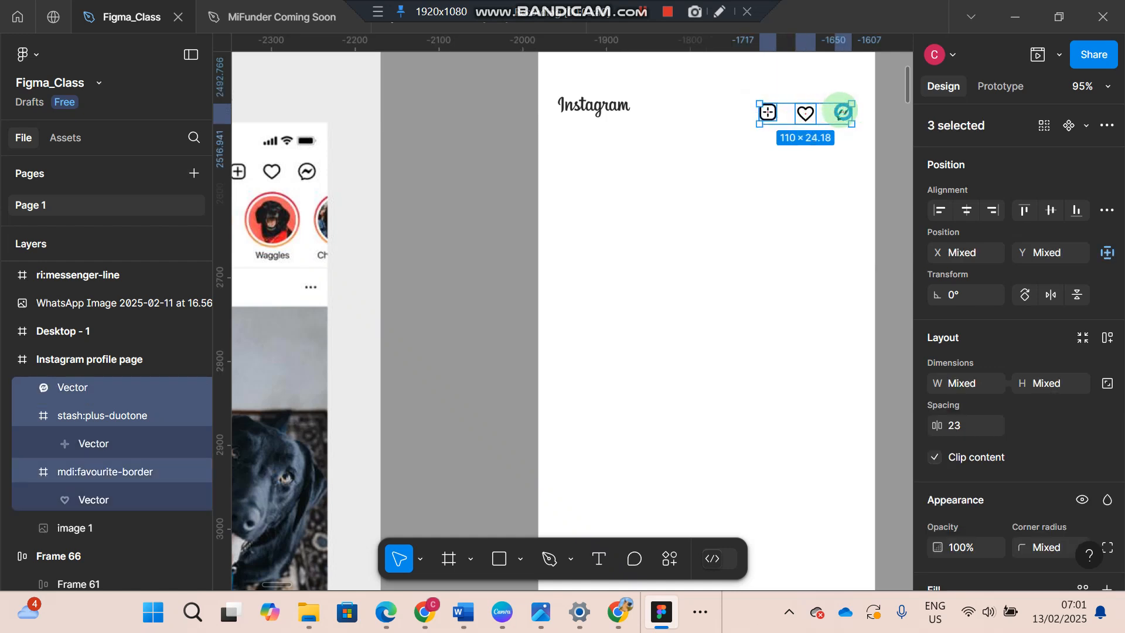
key("shift+a")
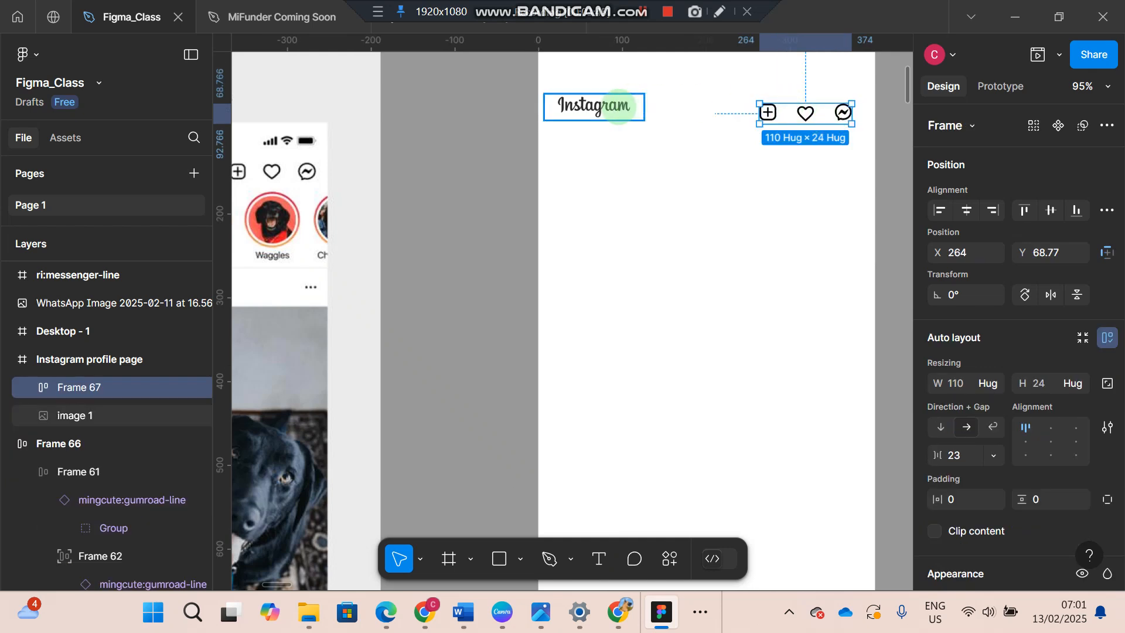
- Set the Instagram wordmark's image fill mode to Crop and adjust its crop area
left_click(618, 106)
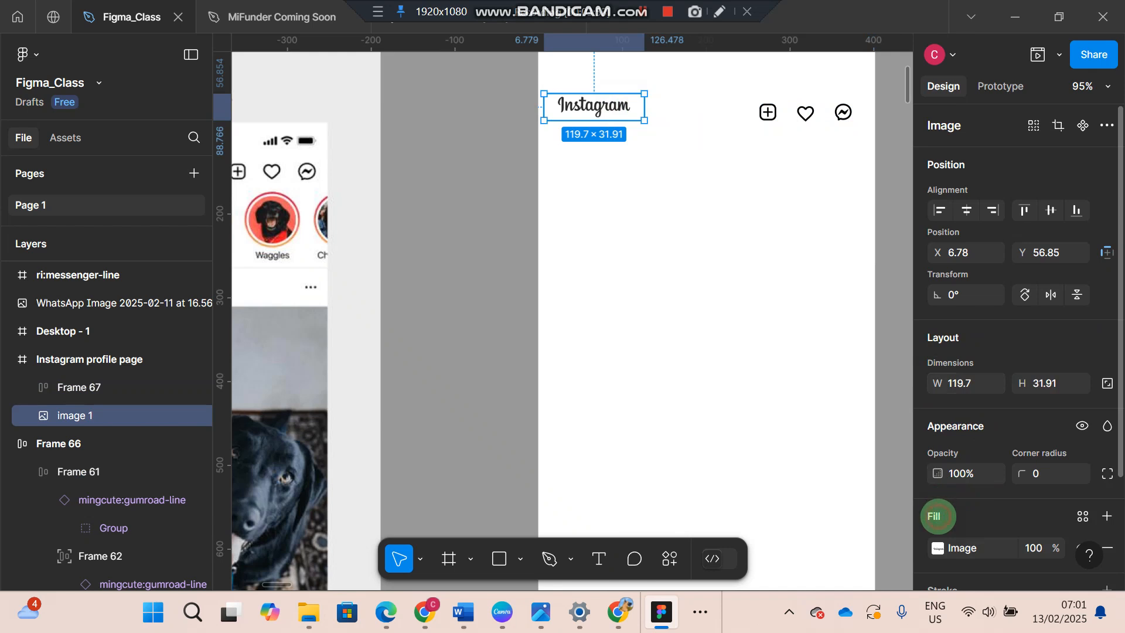
scroll(938, 516, "down", 1)
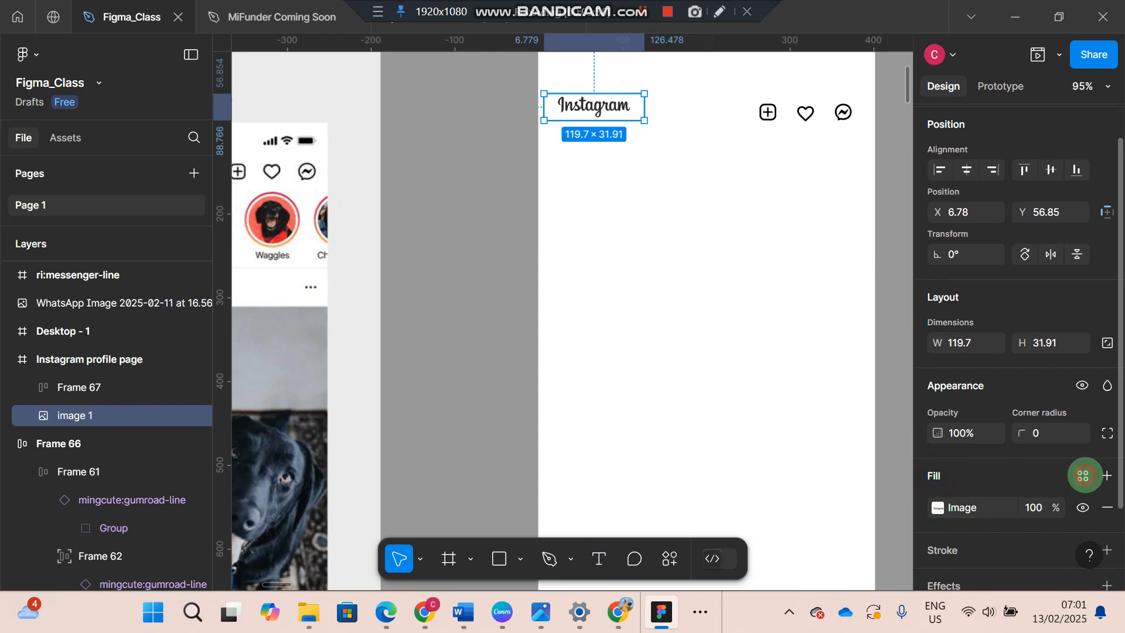
left_click(1082, 475)
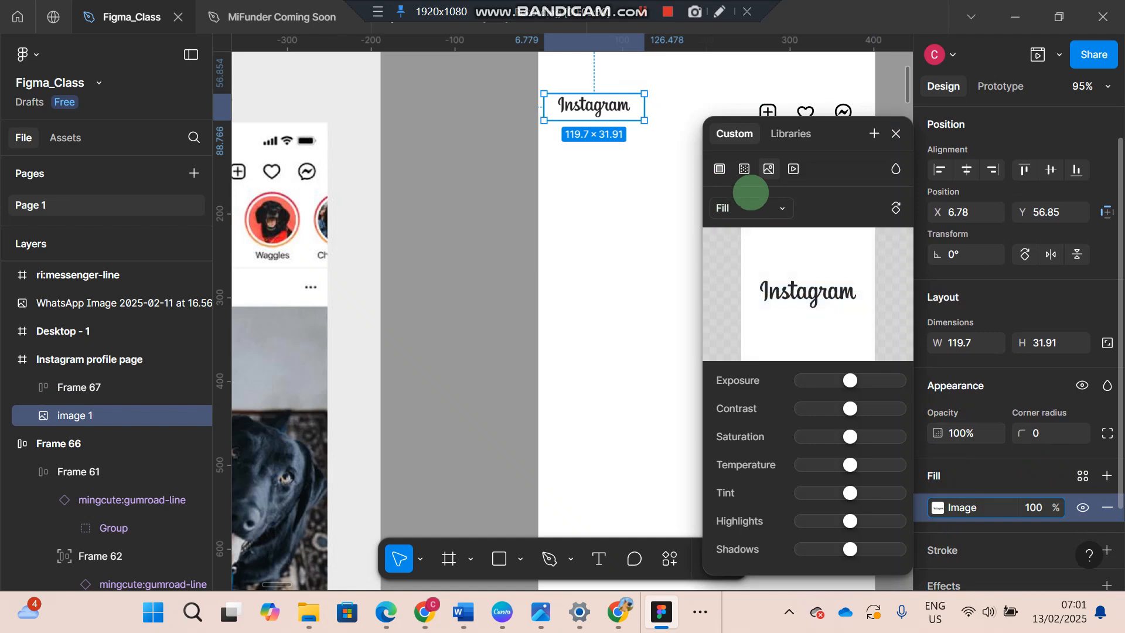
left_click(781, 208)
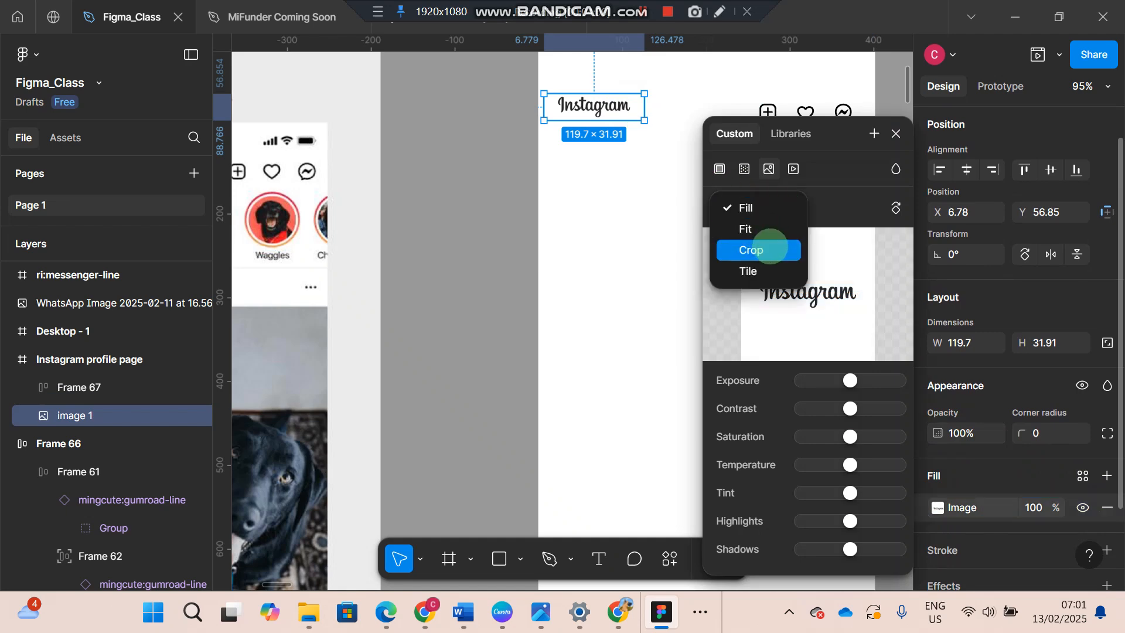
left_click(765, 249)
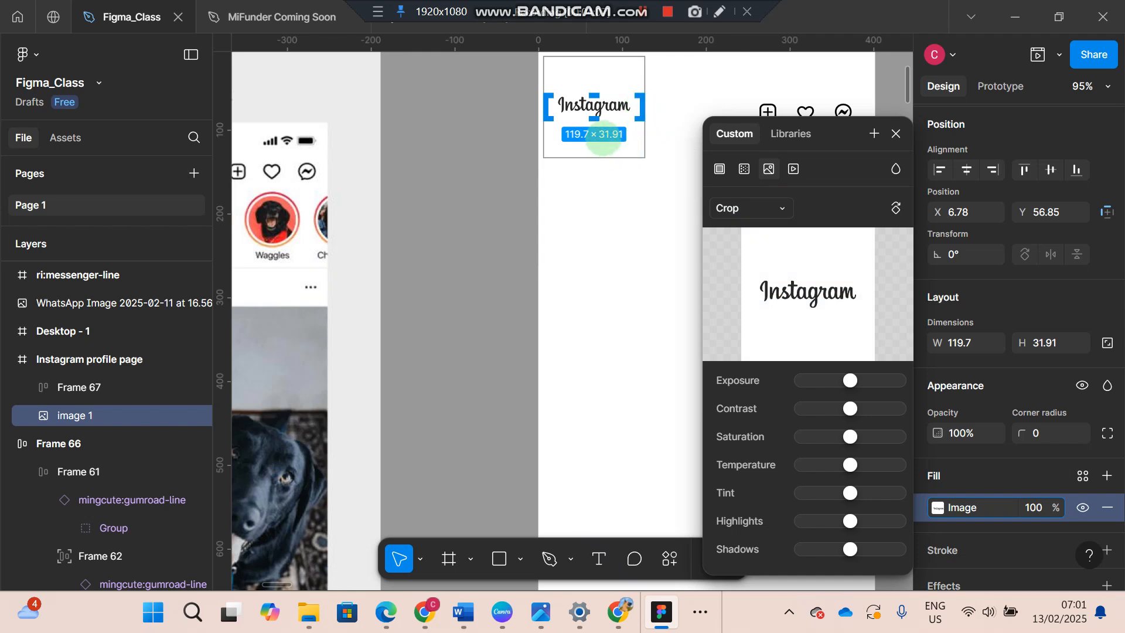
mouse_move(605, 156)
left_mouse_down()
mouse_move(605, 141)
mouse_move(605, 158)
left_mouse_up()
left_click(715, 113)
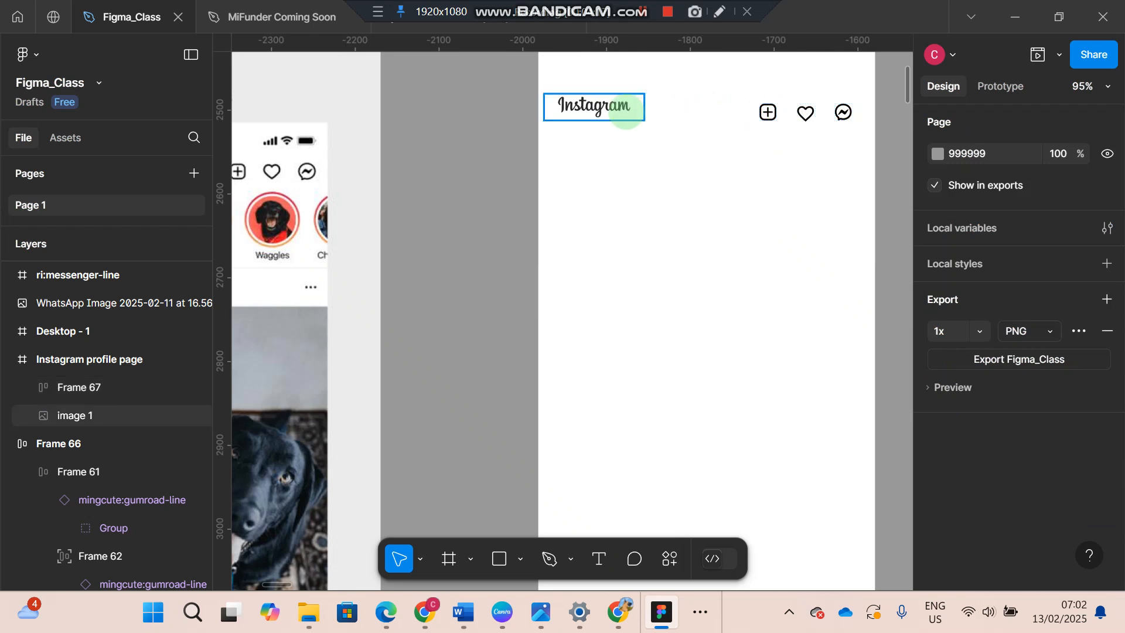
- Wrap the Instagram wordmark and the icon row together in a horizontal auto layout header frame
left_click(626, 111)
left_click(806, 114, "shift")
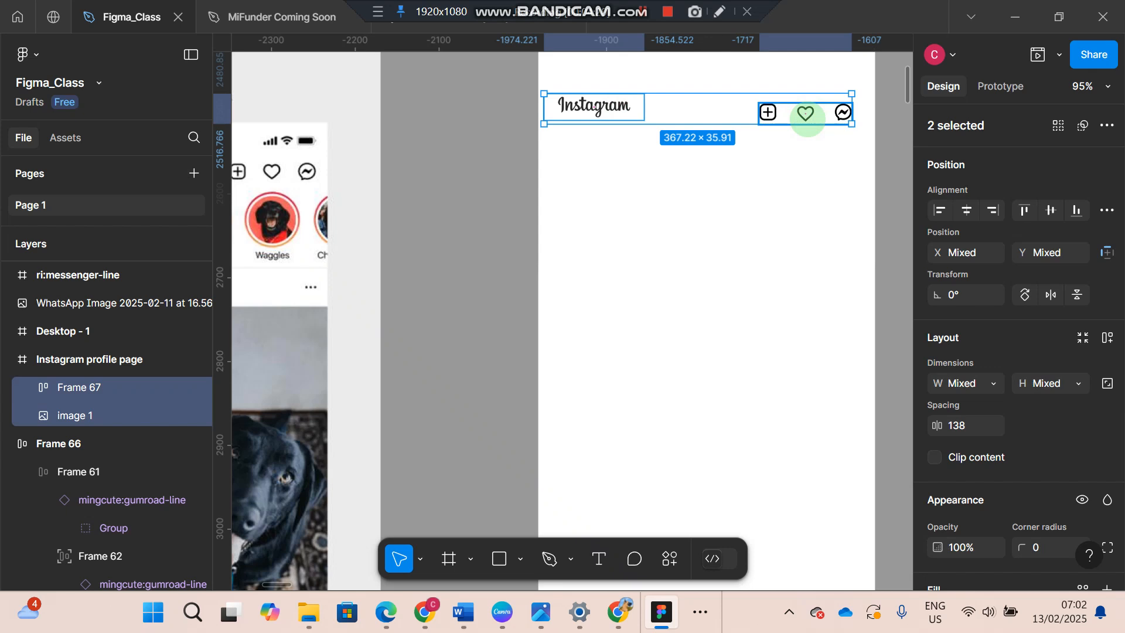
key("shift+a")
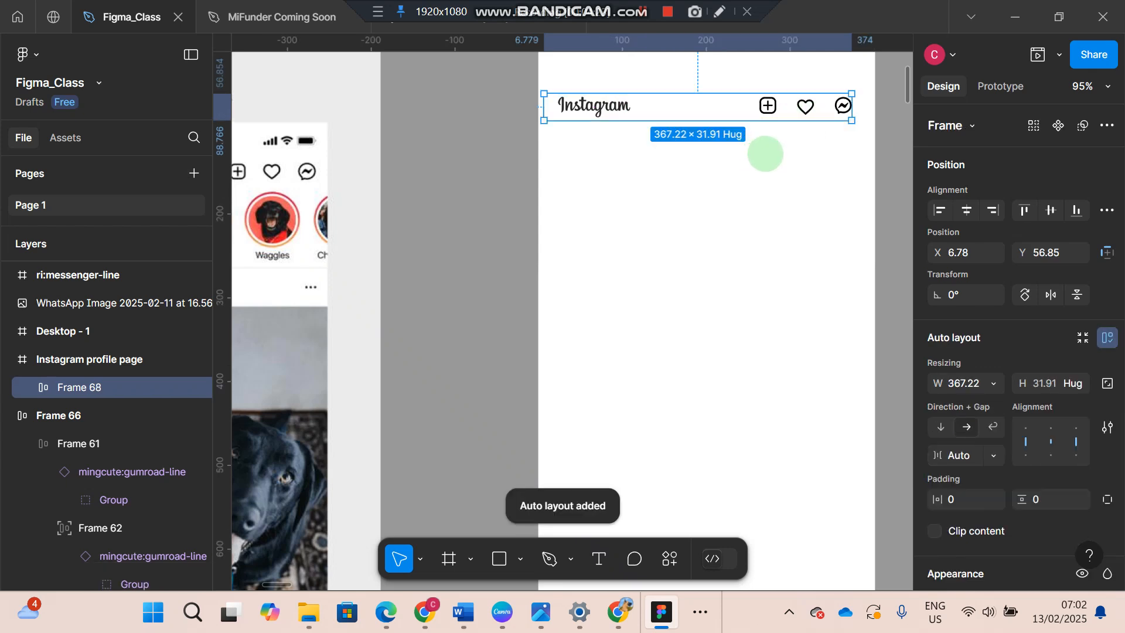
- Show the layout grids and resize the header frame to bring its left edge to the first column at X 24
key("ctrl+shift+4")
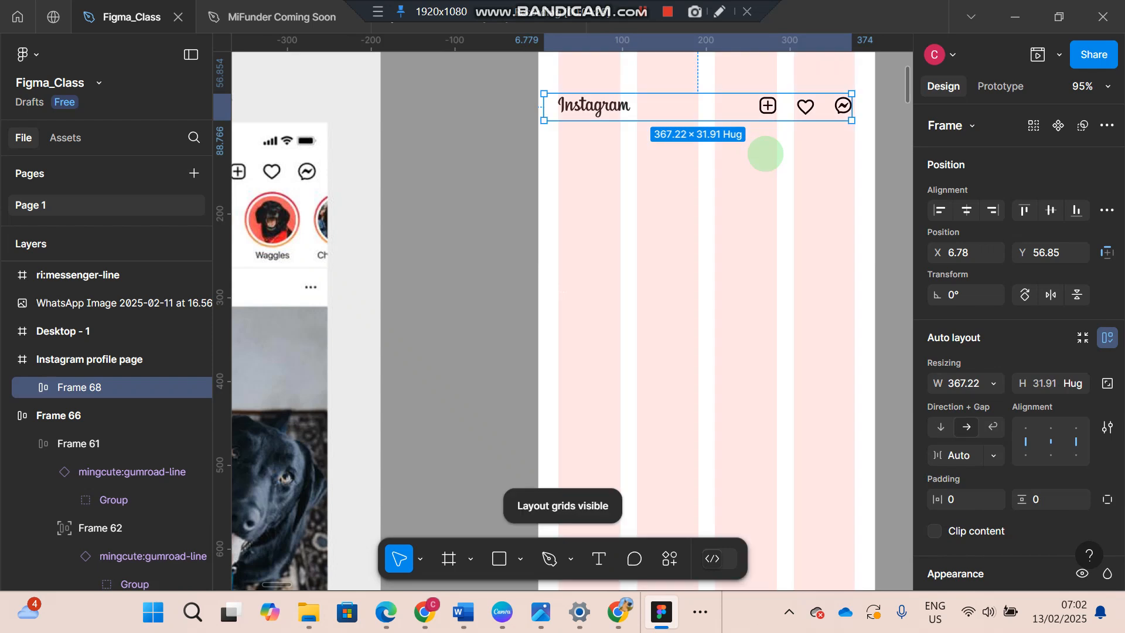
key("ctrl+shift+4")
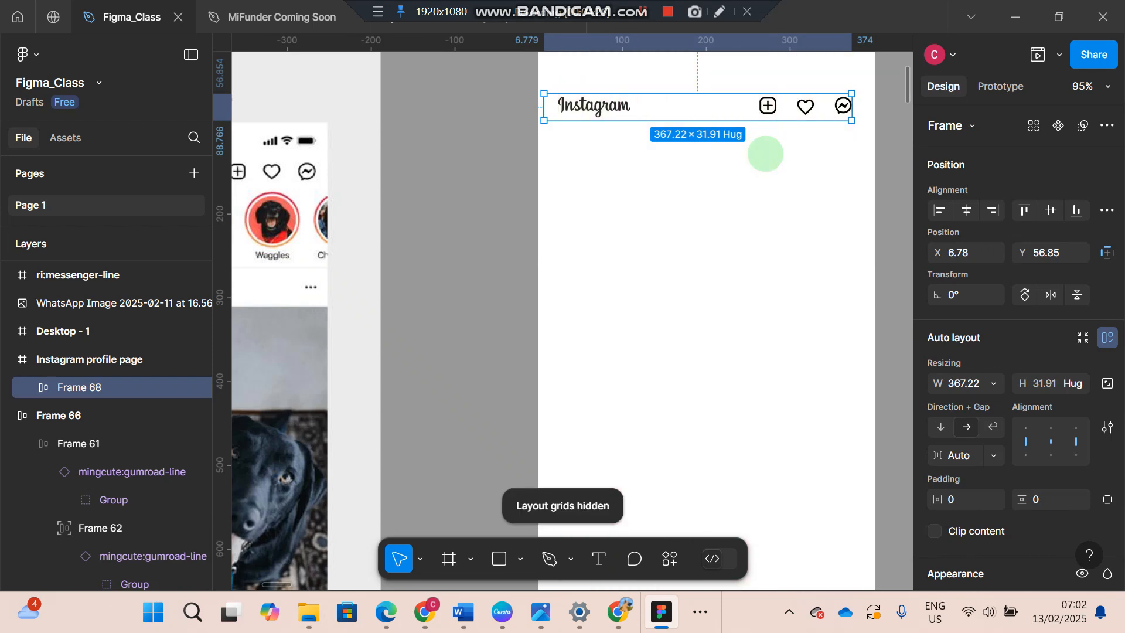
key("ctrl+shift+4")
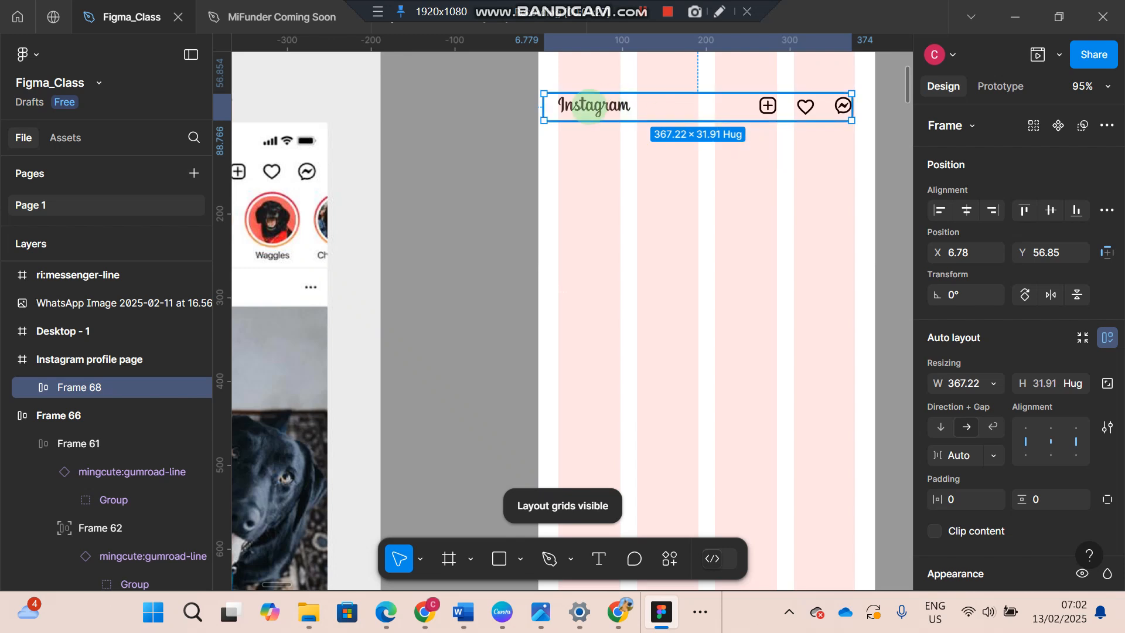
left_click_drag(540, 106, 554, 106)
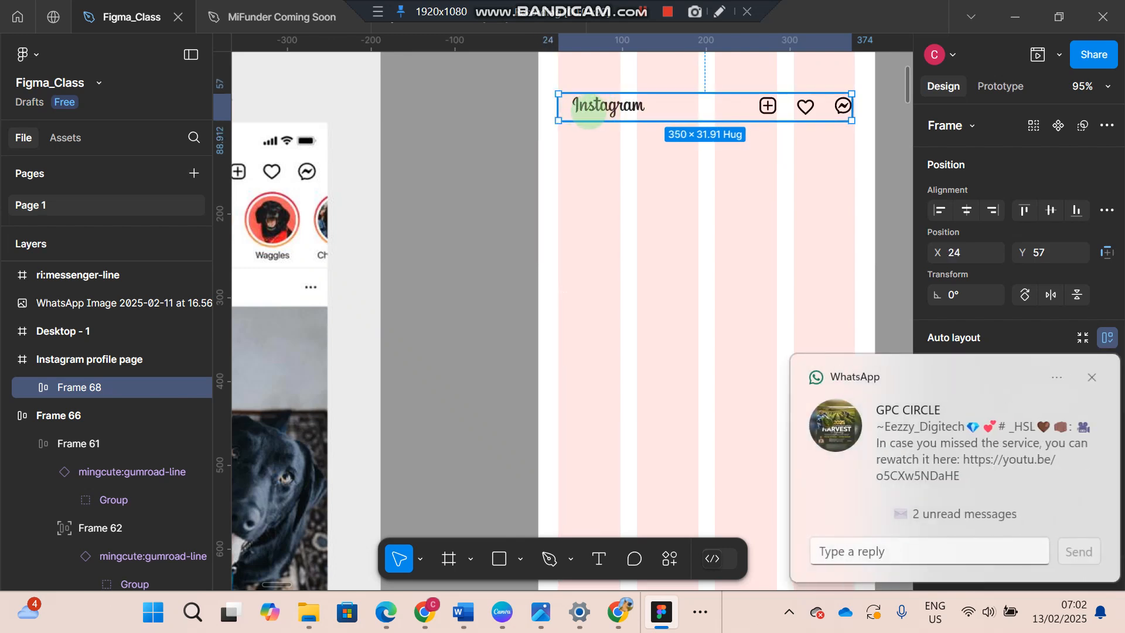
left_click_drag(558, 107, 539, 106)
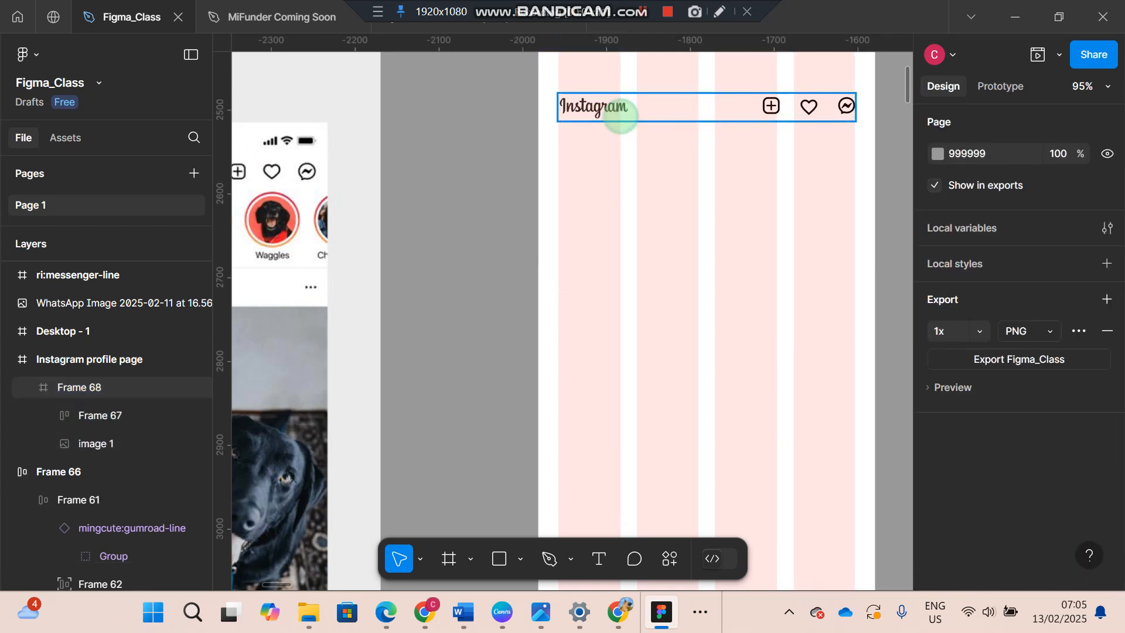
- Wrap the wordmark and icon row in an auto layout frame inside the header frame, and hide the layout grids
left_click(611, 108)
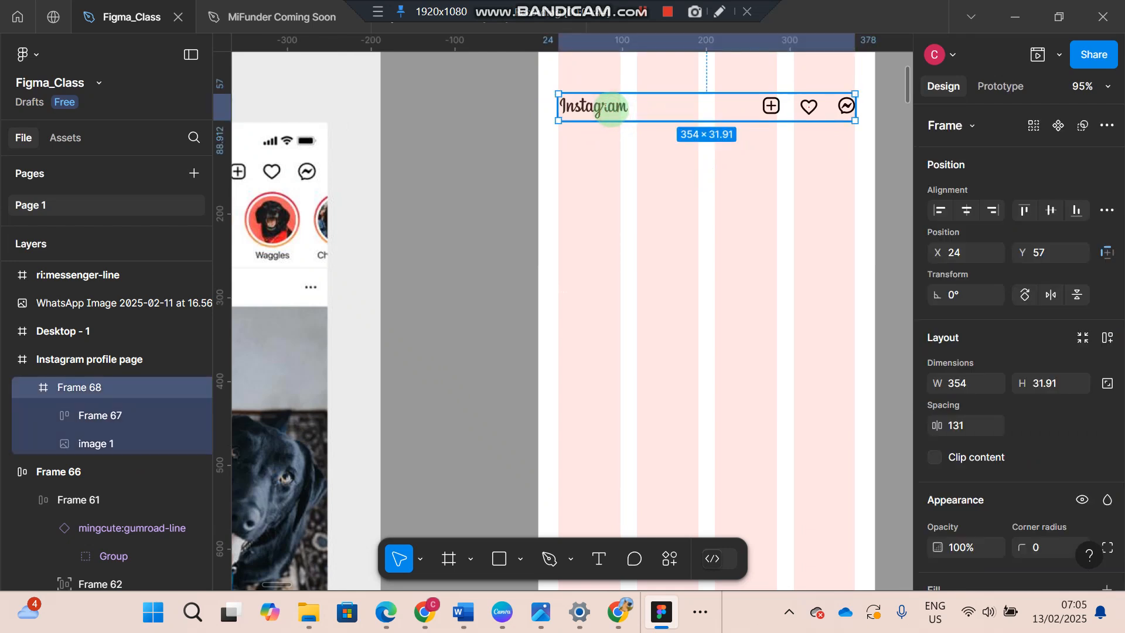
left_click(611, 107)
left_click(611, 107)
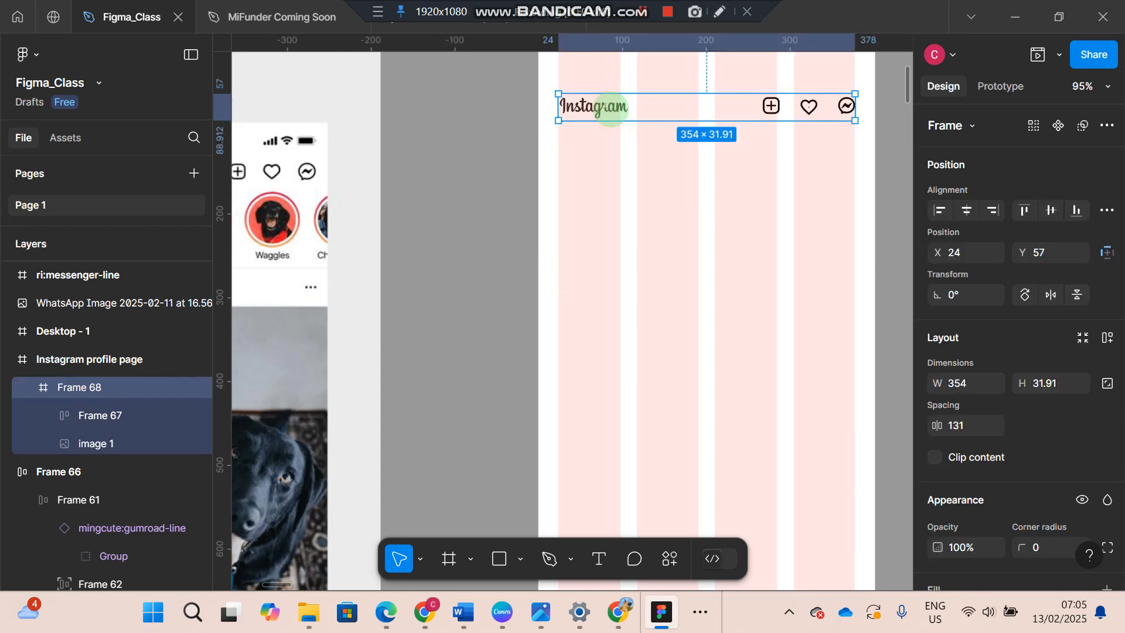
left_click(611, 128)
left_click(607, 107)
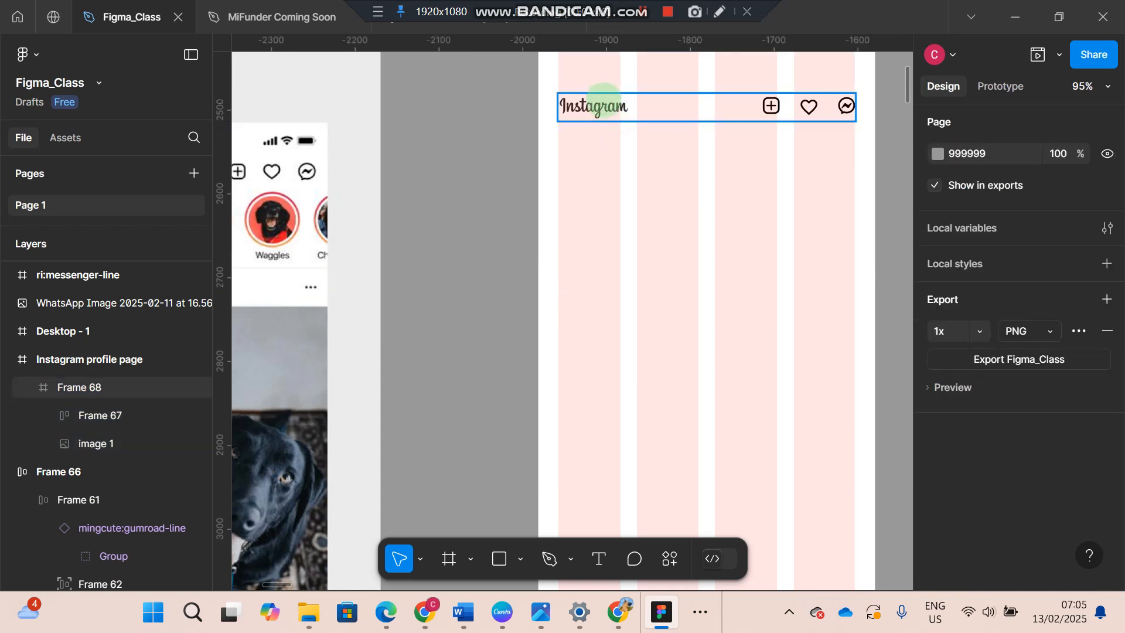
left_click(604, 97)
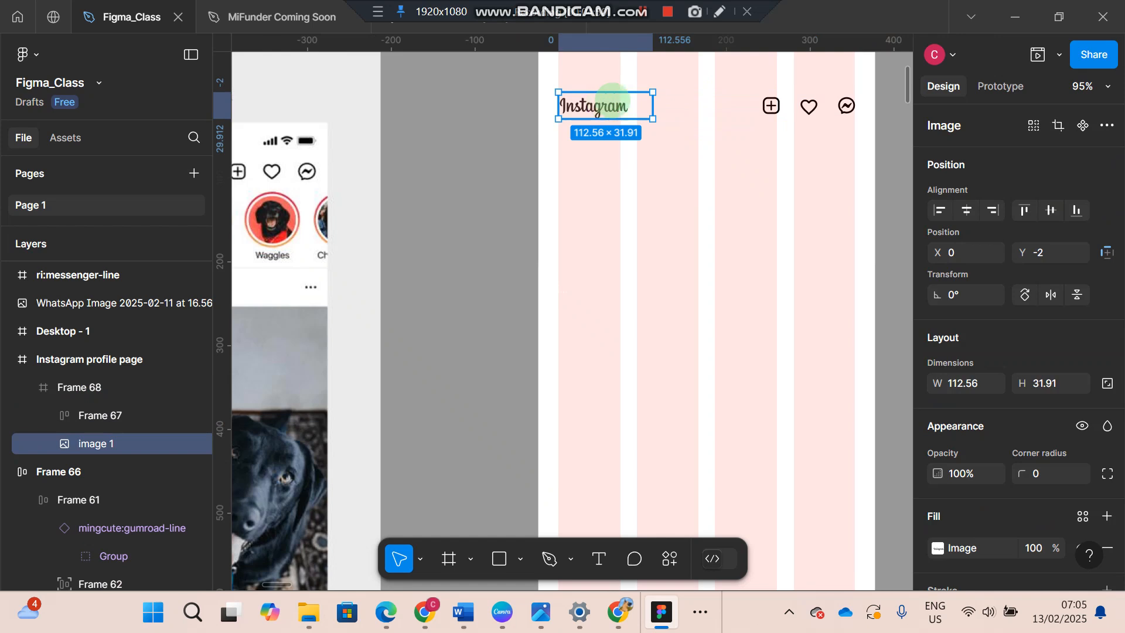
left_click(765, 104, "shift")
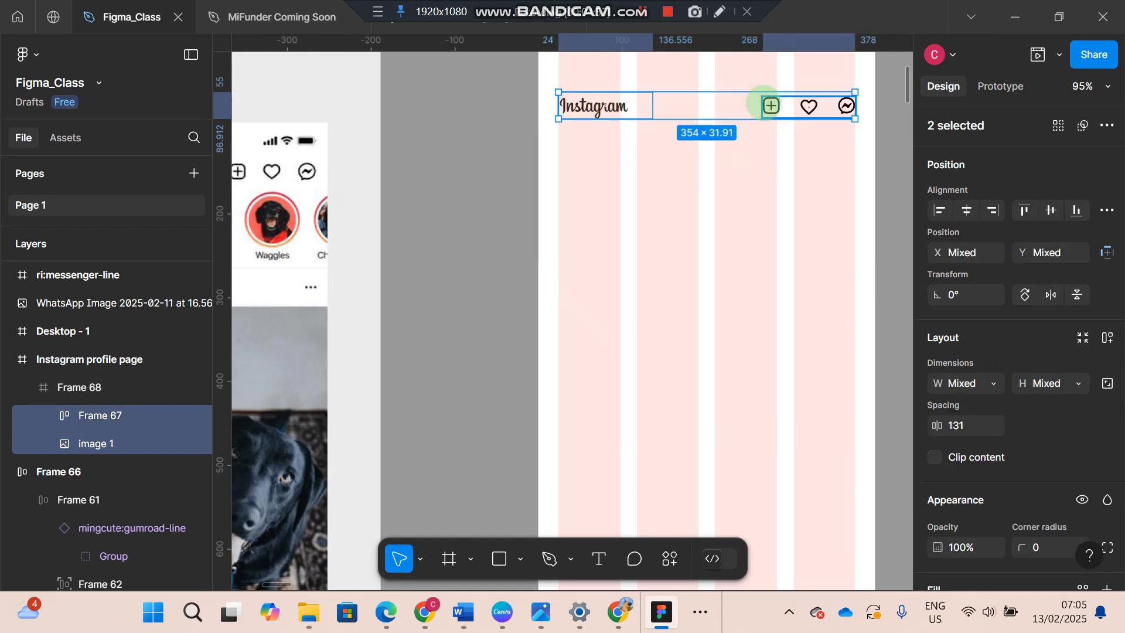
key("shift+a")
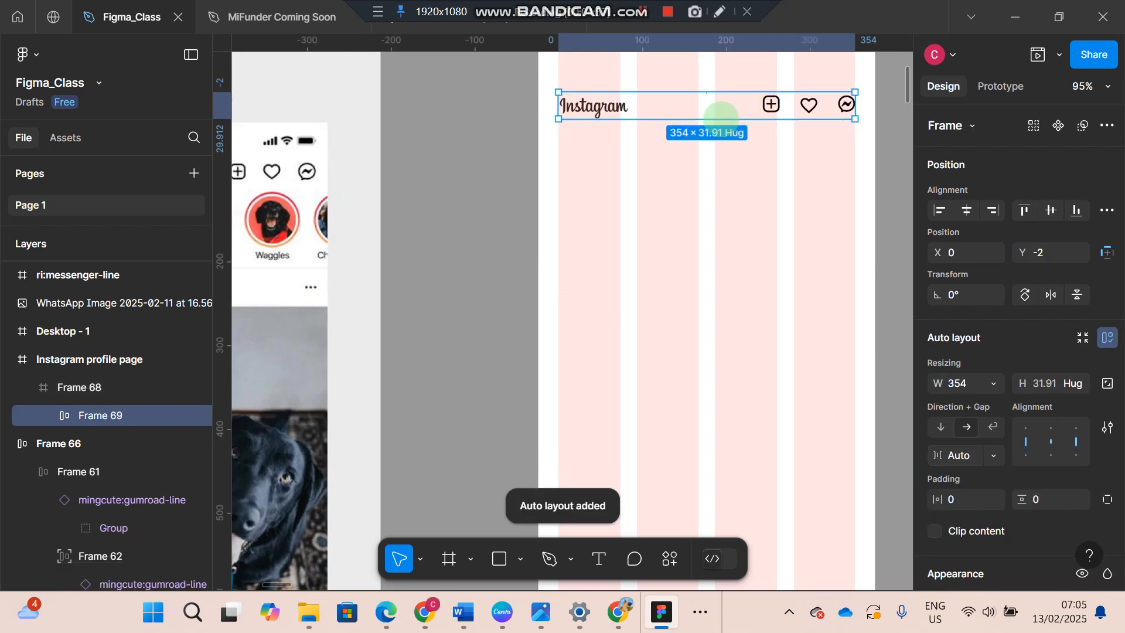
left_click(720, 158)
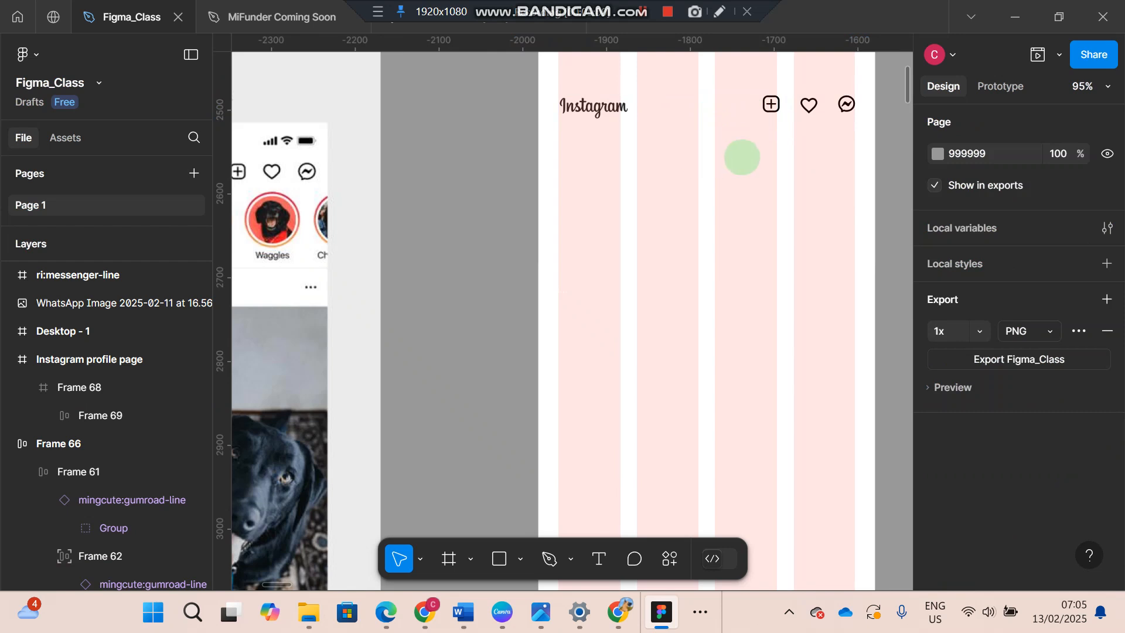
key("ctrl+shift+4")
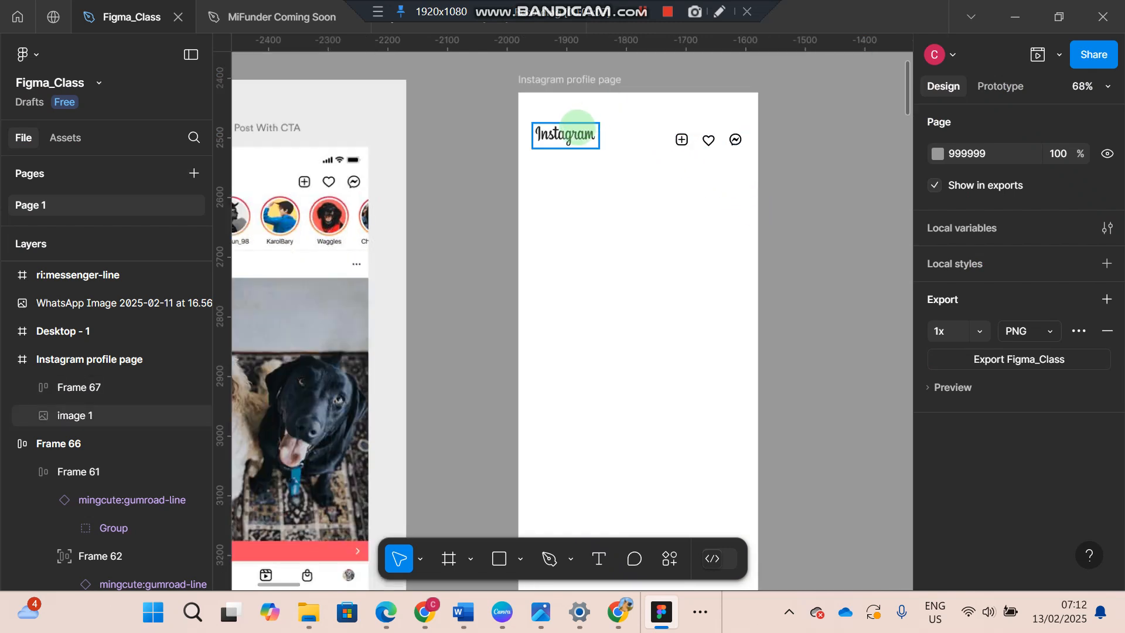
- Combine the resized wordmark and the icon row into an auto layout header with vertically centred contents
left_click(577, 128)
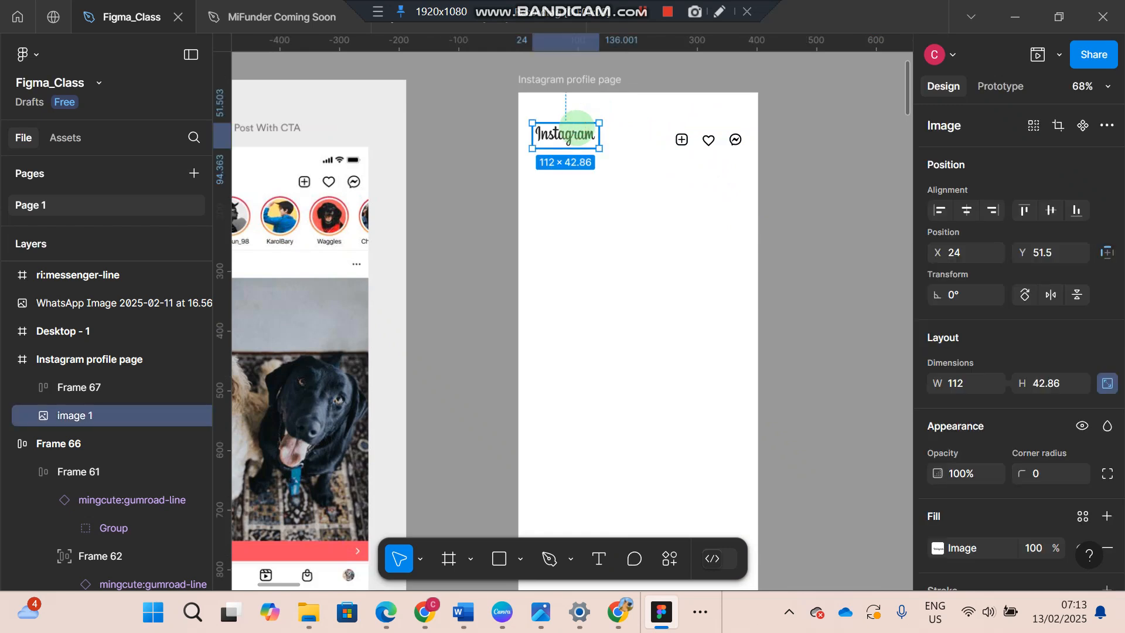
key("shift+a")
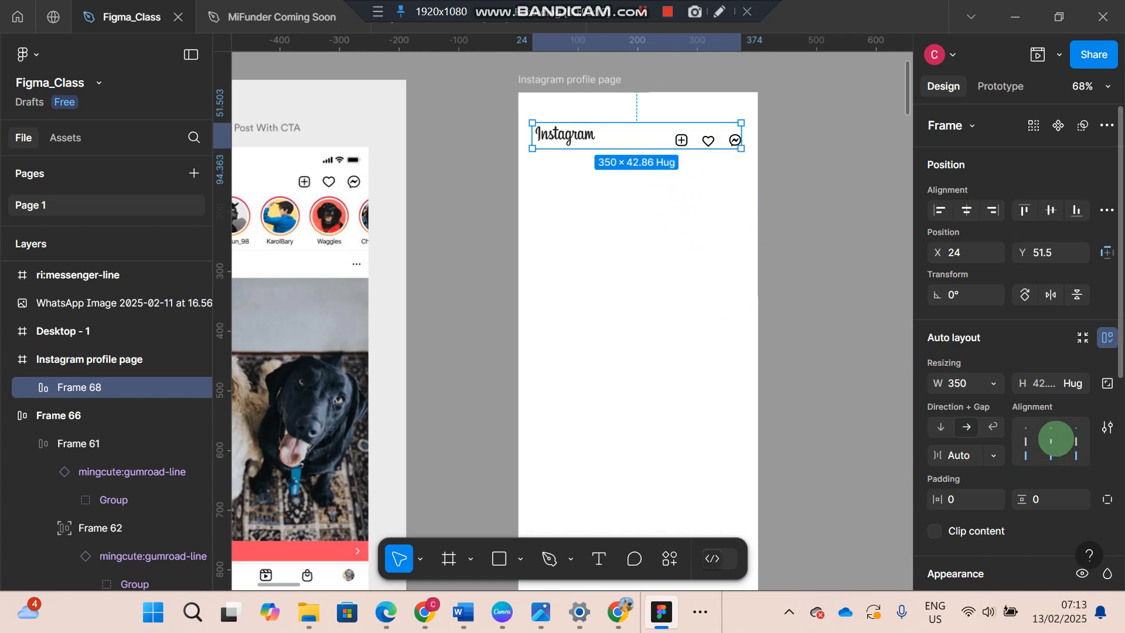
left_click(1053, 441)
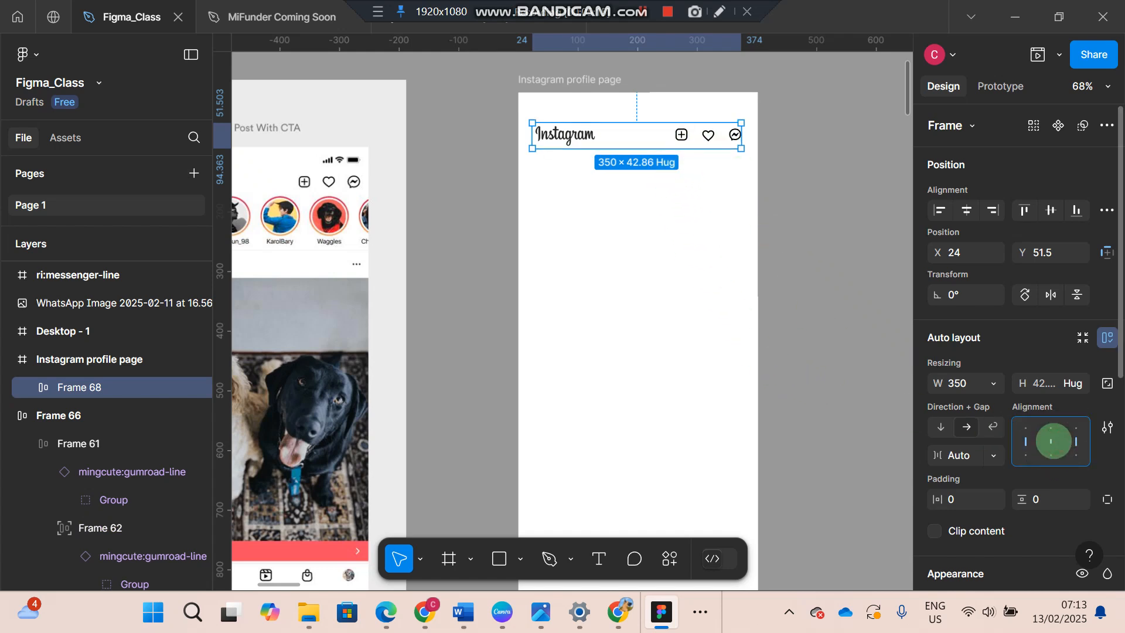
- Edit the gap value of the auto layout row holding the plus, heart and messenger icons
left_click(961, 454)
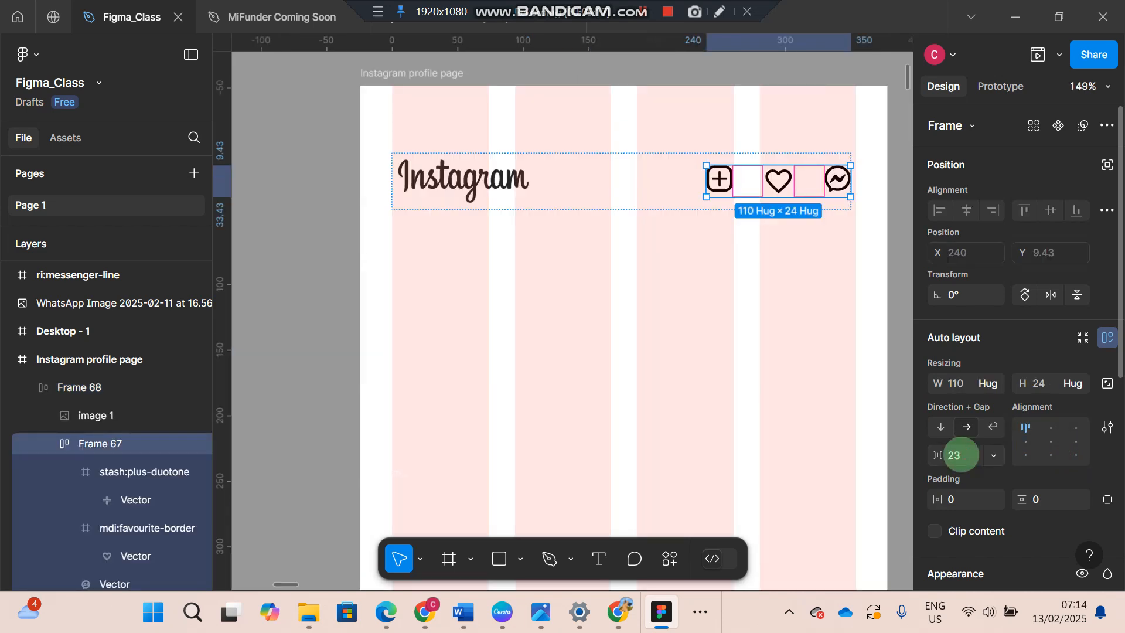
left_click(957, 455)
key("Return")
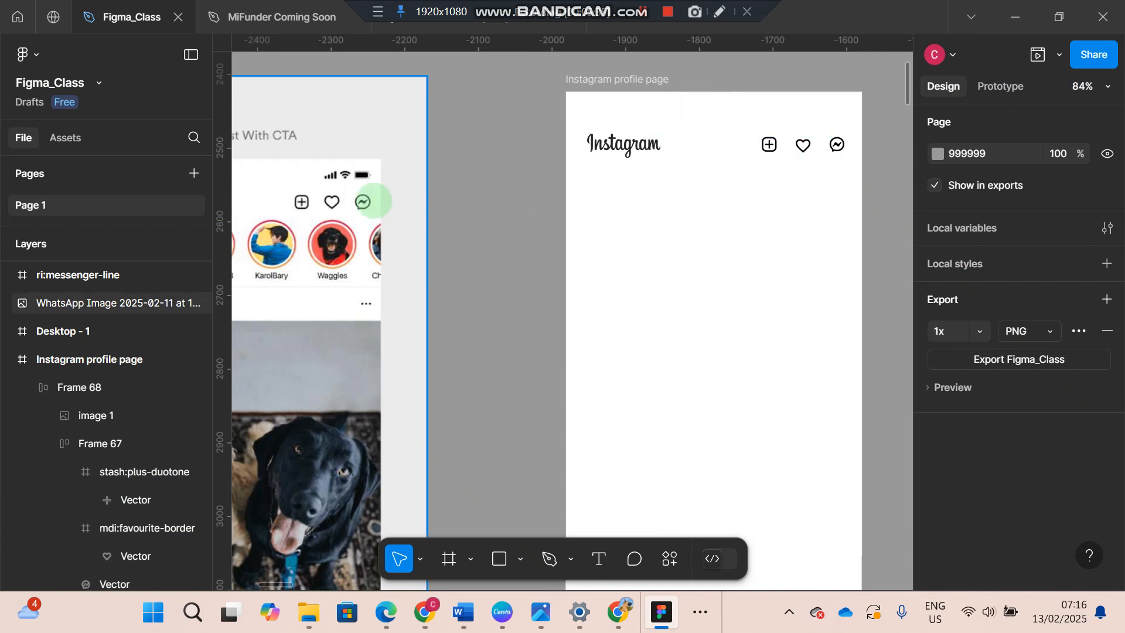
- Compare the header's wordmark and icons with the header in the reference sponsored post screenshot
scroll(338, 188, "left", 5)
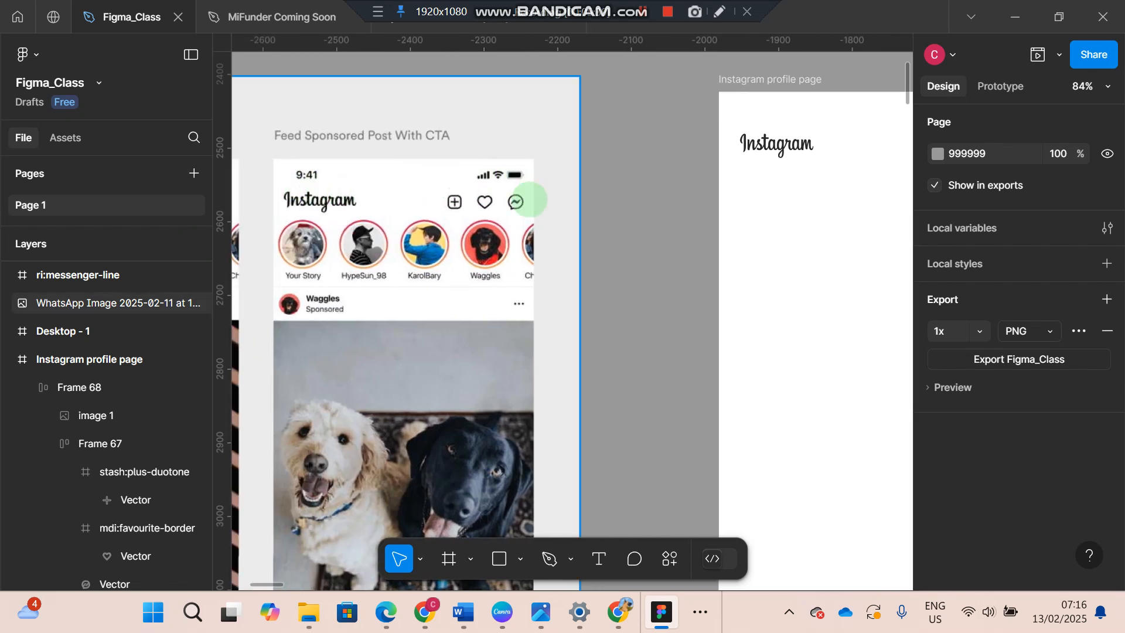
scroll(530, 201, "right", 6)
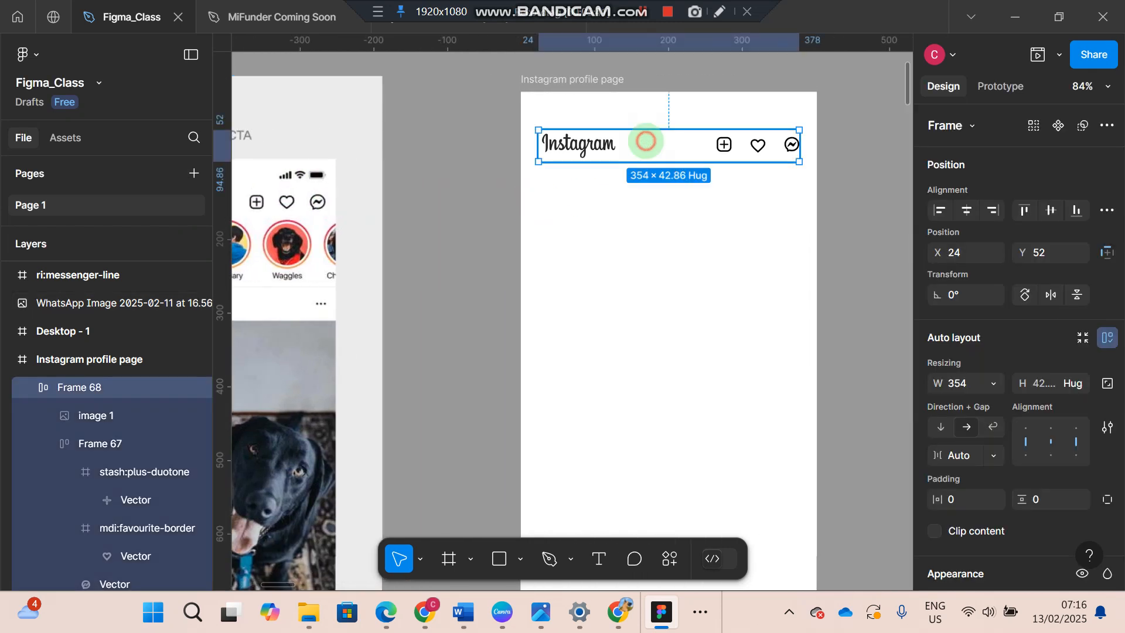
left_click(644, 140)
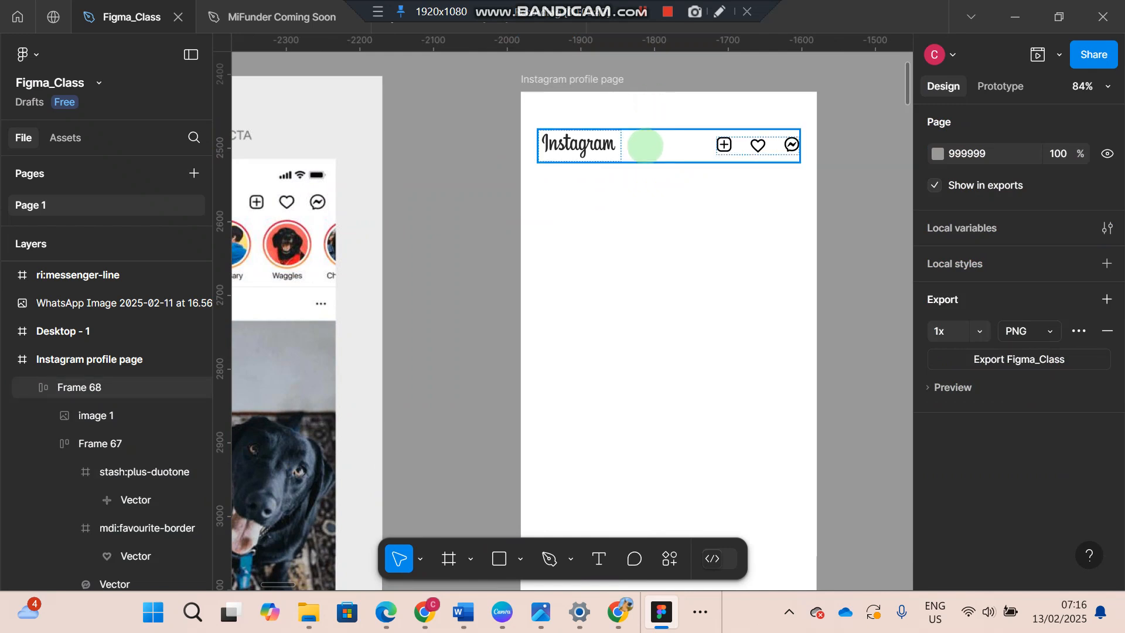
- Move the header row up until it sits 40 px below the upper edge of the Instagram profile page frame
left_click(645, 146)
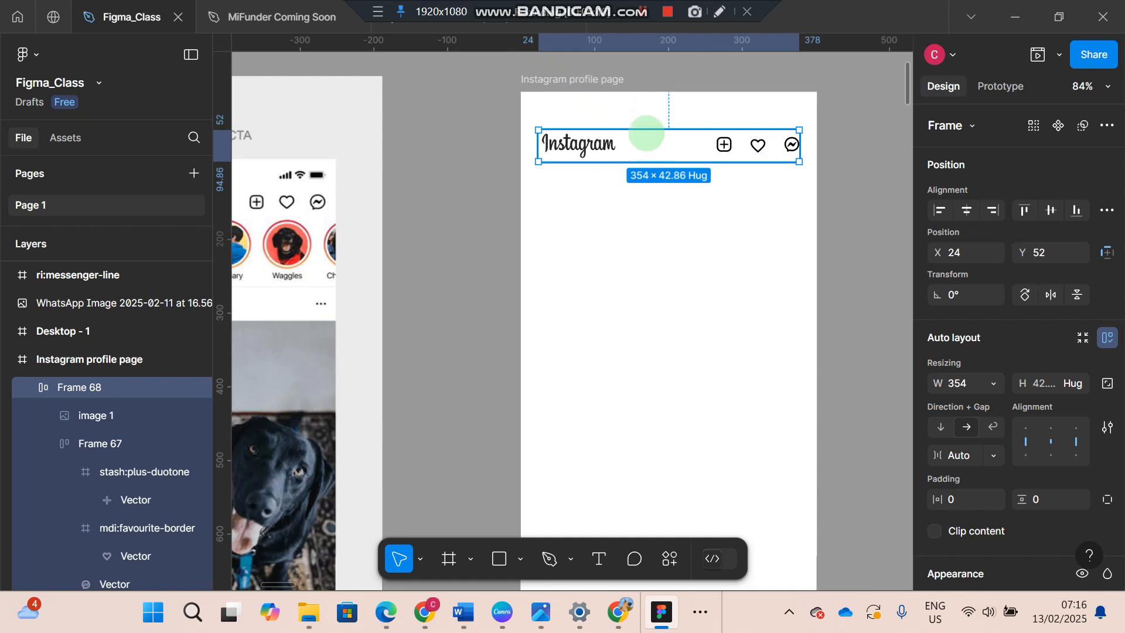
key("alt")
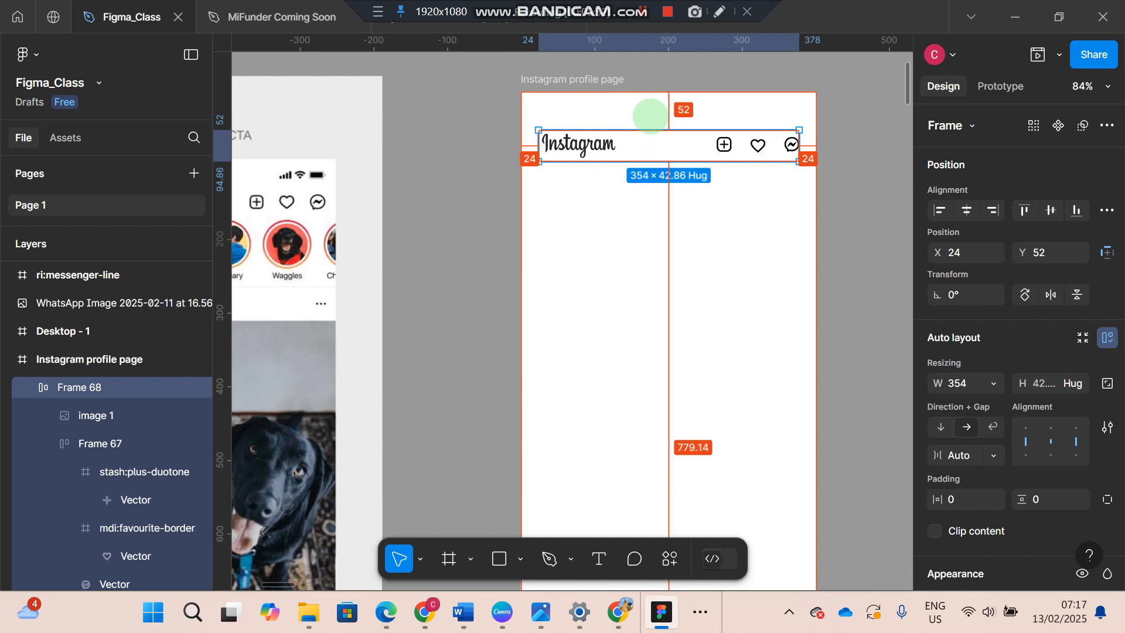
left_click(657, 115)
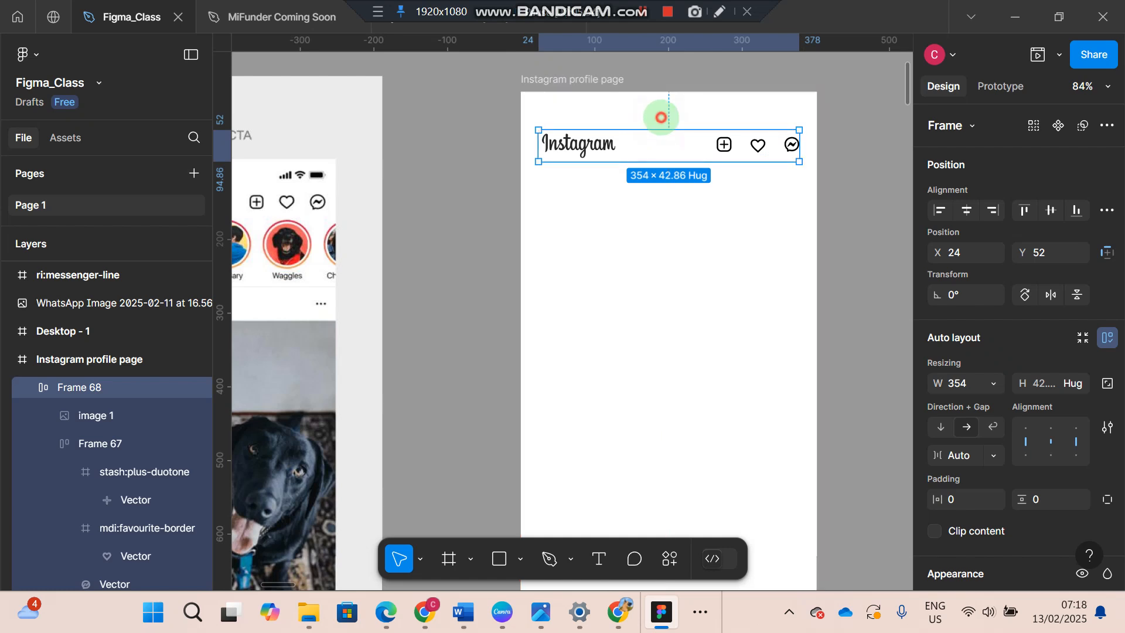
left_click(660, 158)
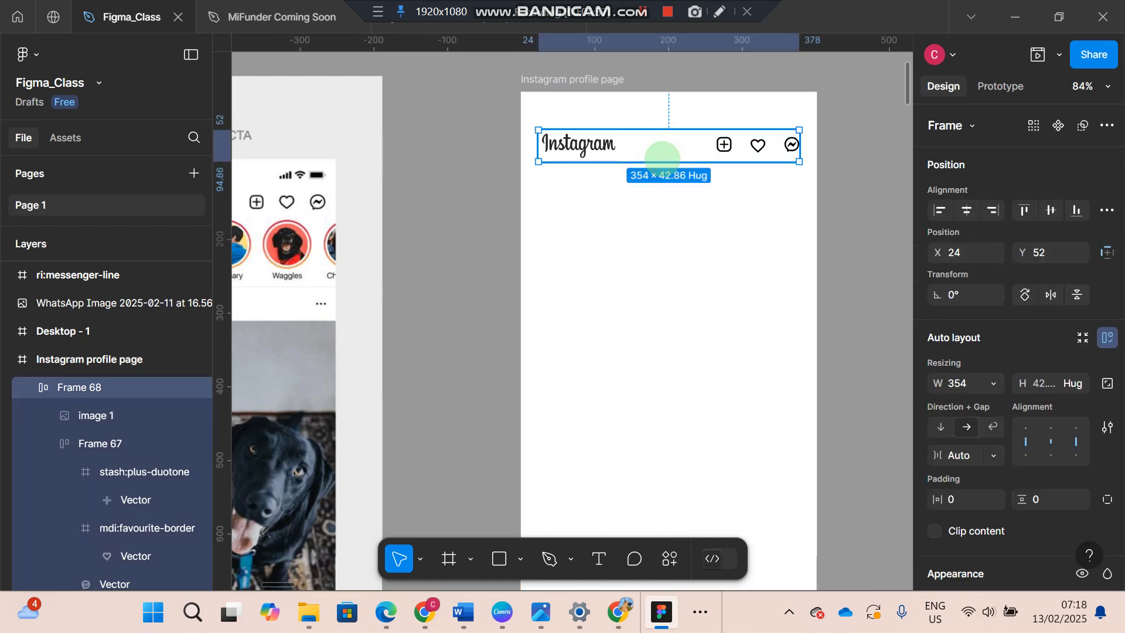
key("alt")
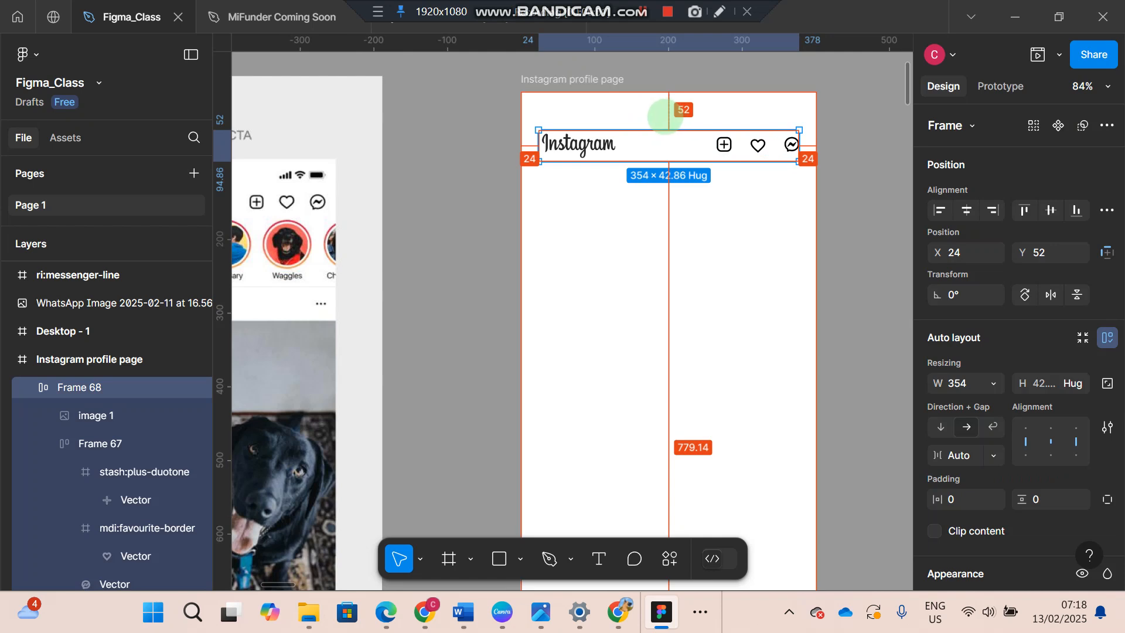
key("Up")
key("Up")
key("Up")
key("Up")
key("Up")
key("Up")
key("Up")
key("Up")
key("Up")
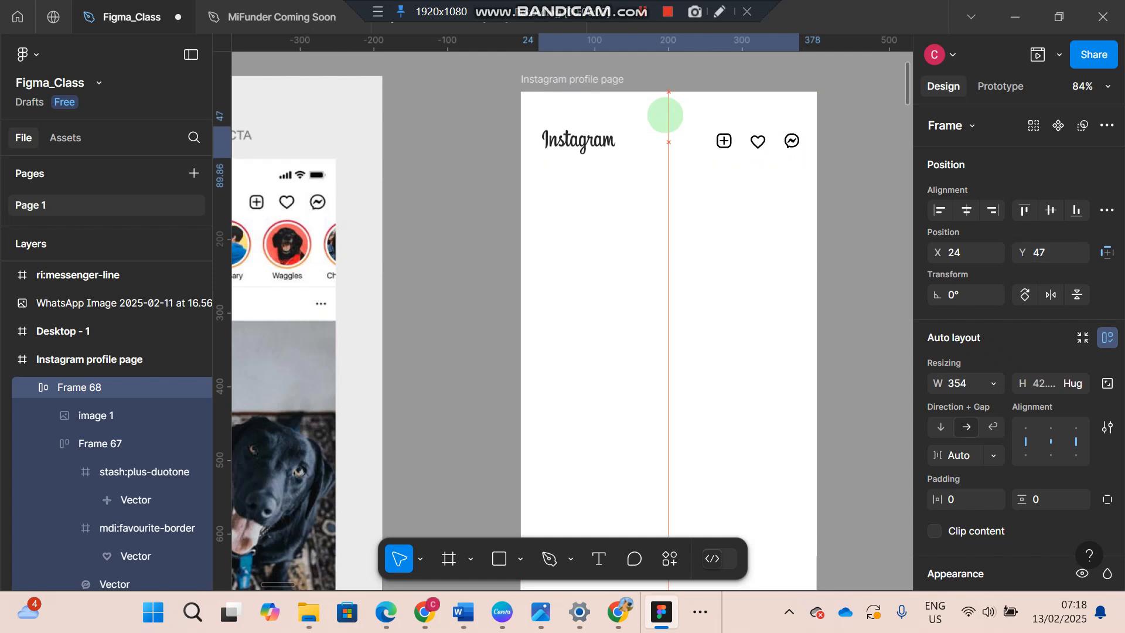
key("Up")
key("Up")
key("Up")
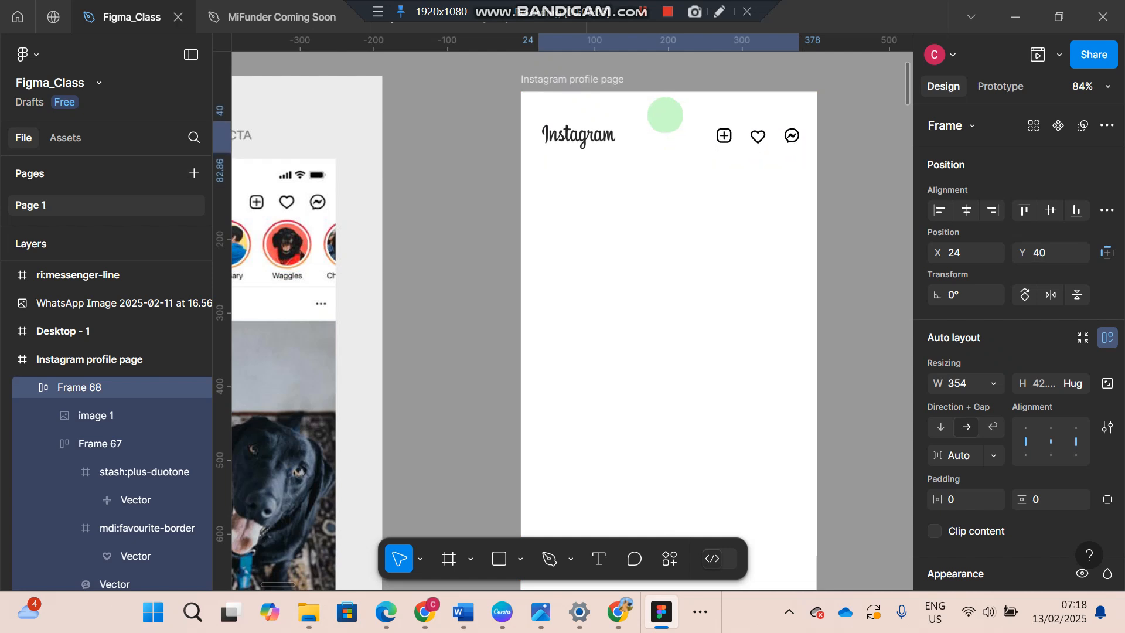
key("alt")
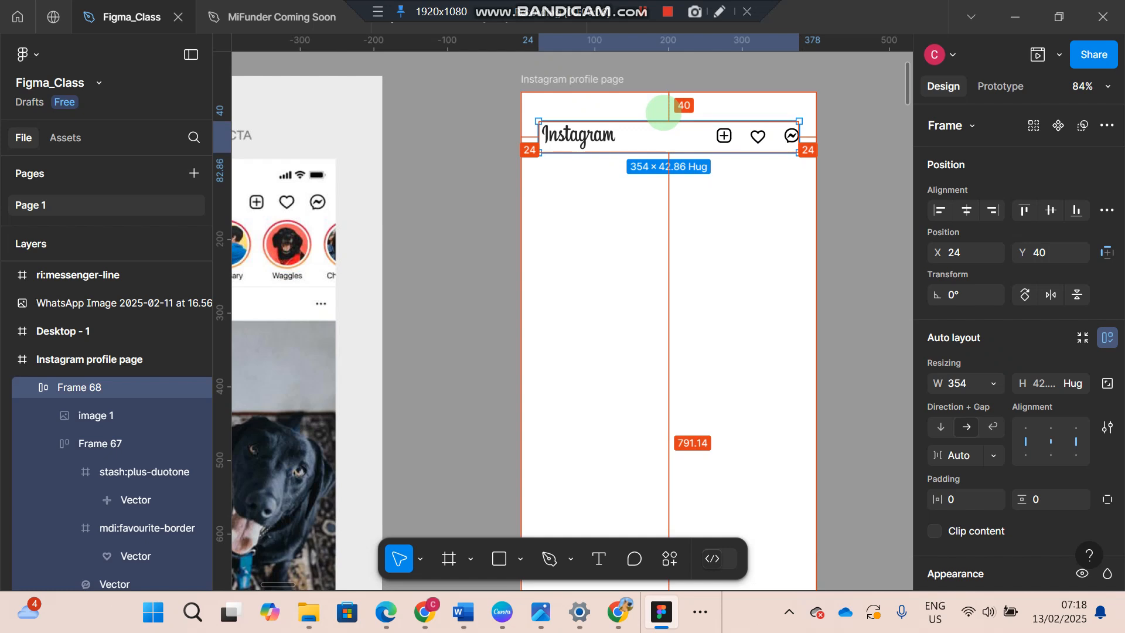
left_click(439, 217)
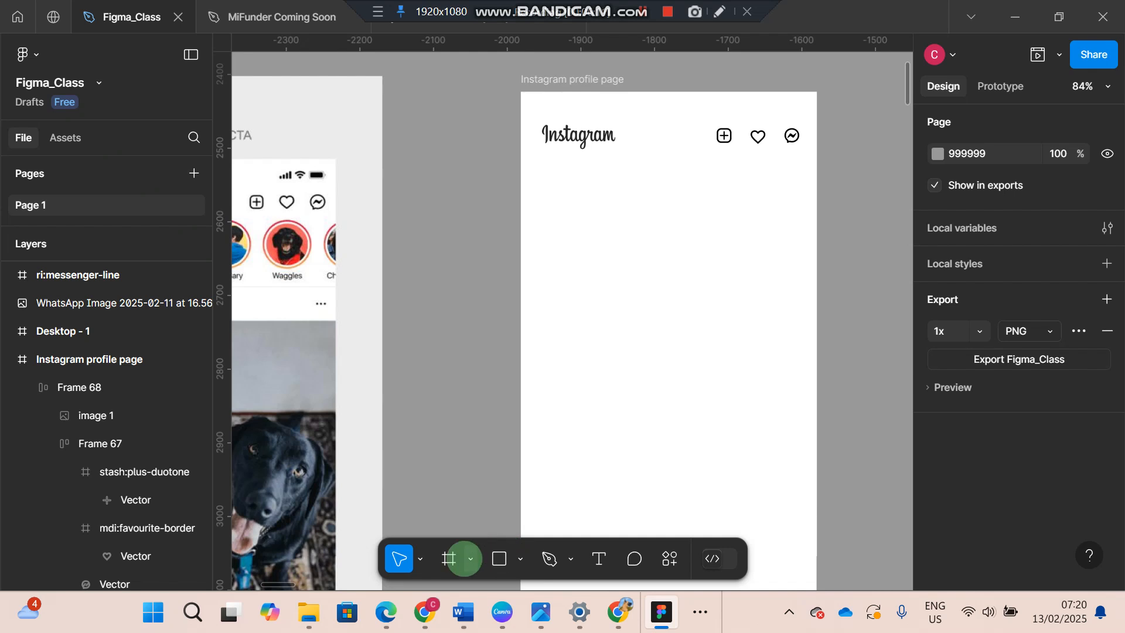
- Draw a roughly square frame of about 120 × 125 on the empty canvas between the reference image and the profile page
left_click(464, 558)
left_click(455, 471)
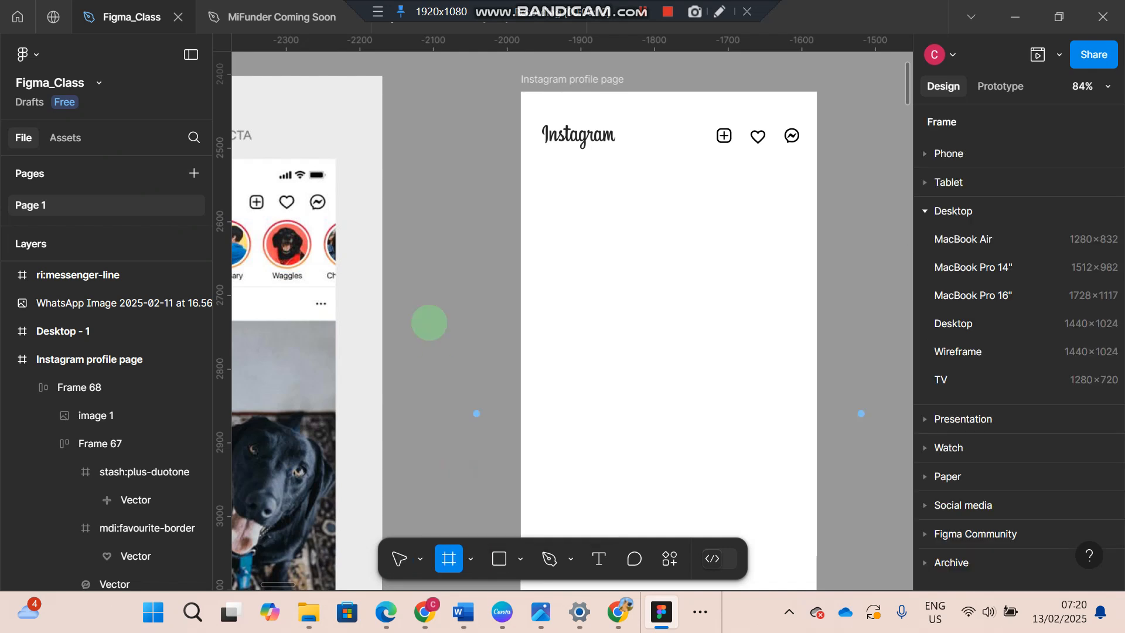
left_click_drag(418, 176, 497, 260)
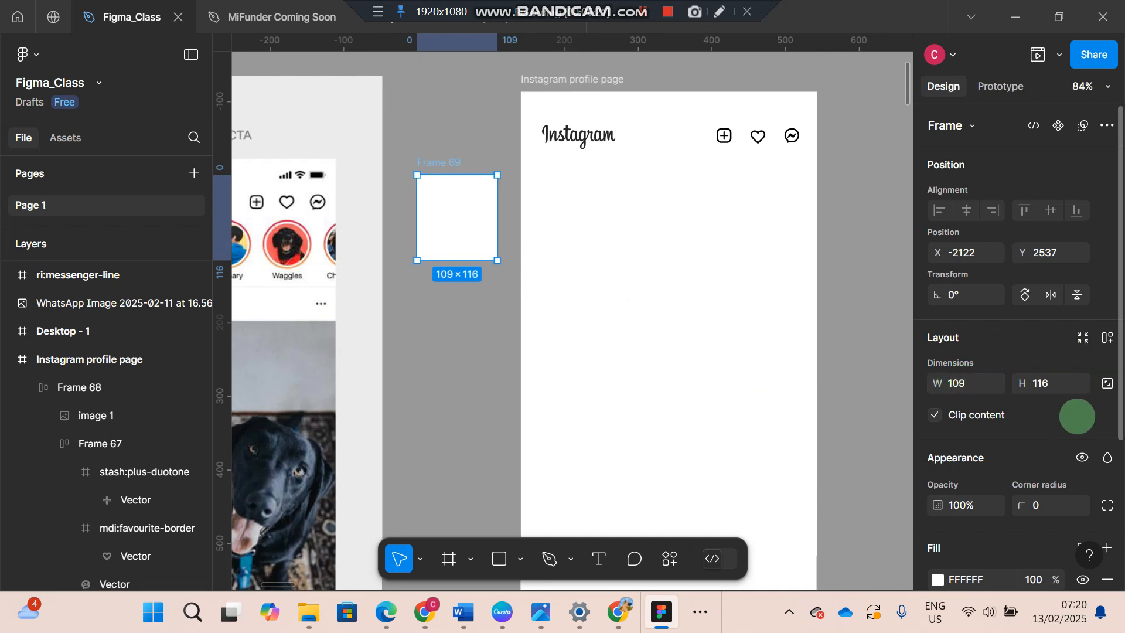
left_click(1107, 387)
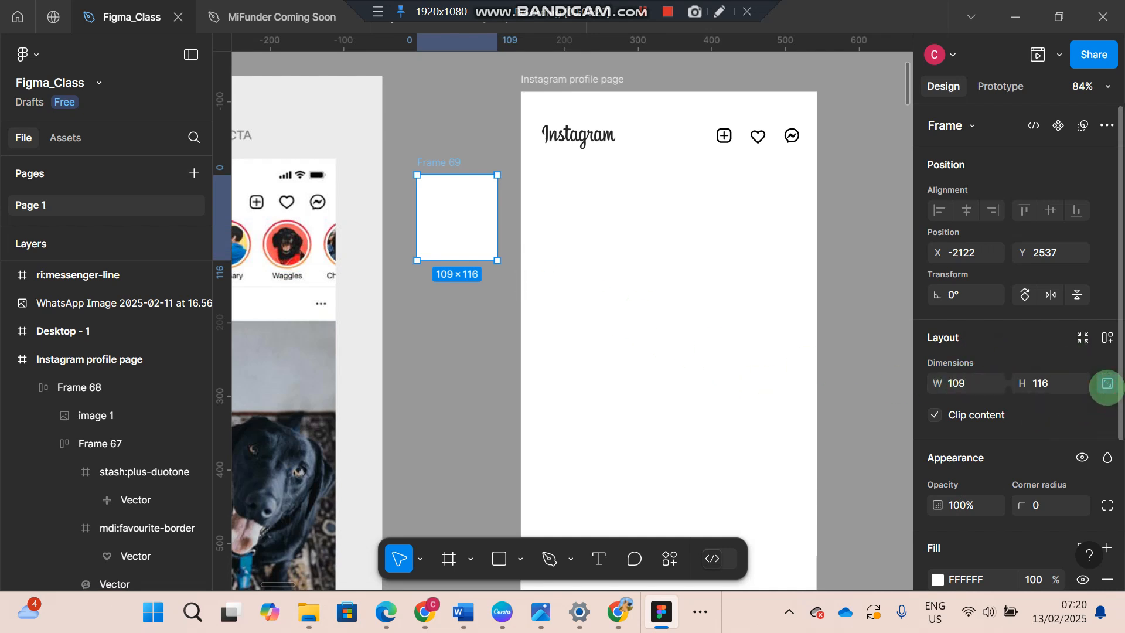
left_click(436, 251)
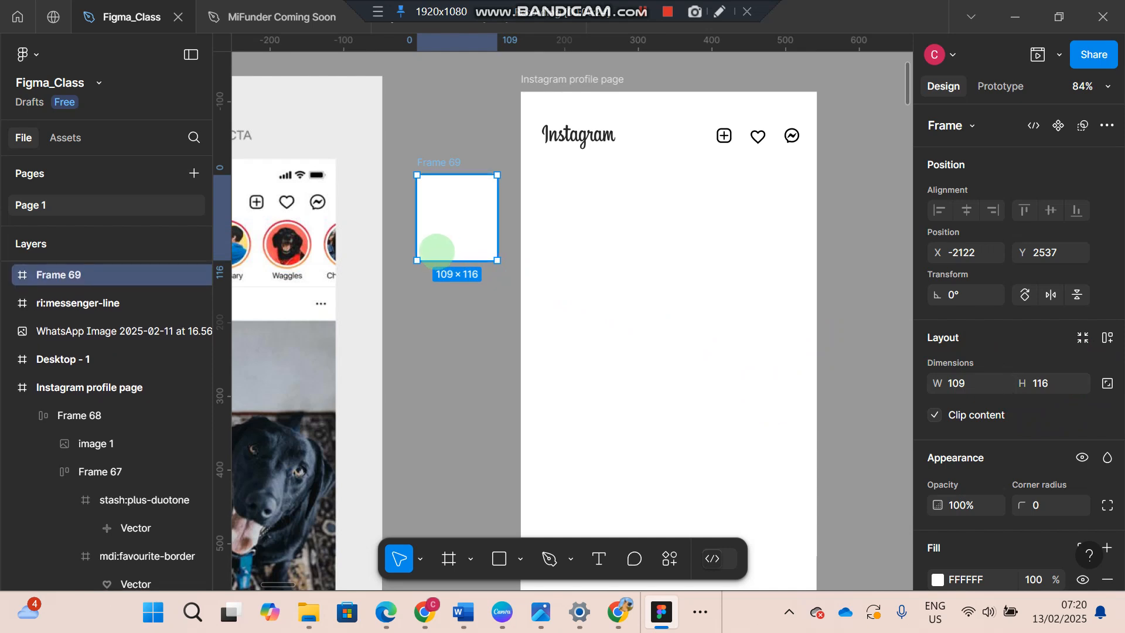
key("ctrl+z")
key("ctrl+z")
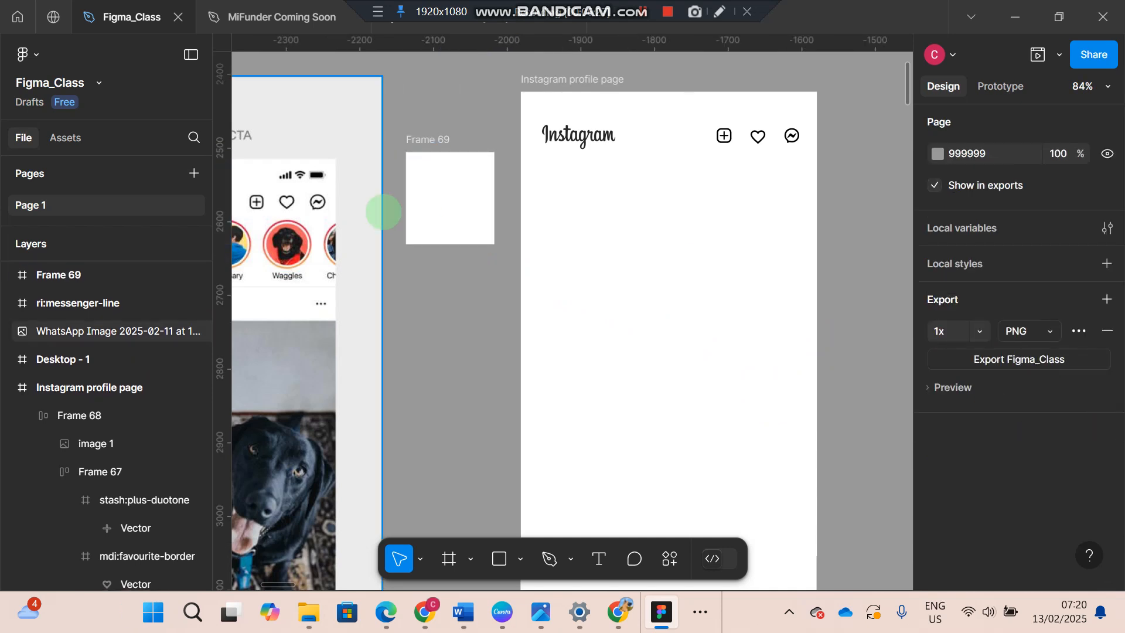
- Lock the new frame's aspect ratio and scale it down to 61 × 64
left_click(441, 154)
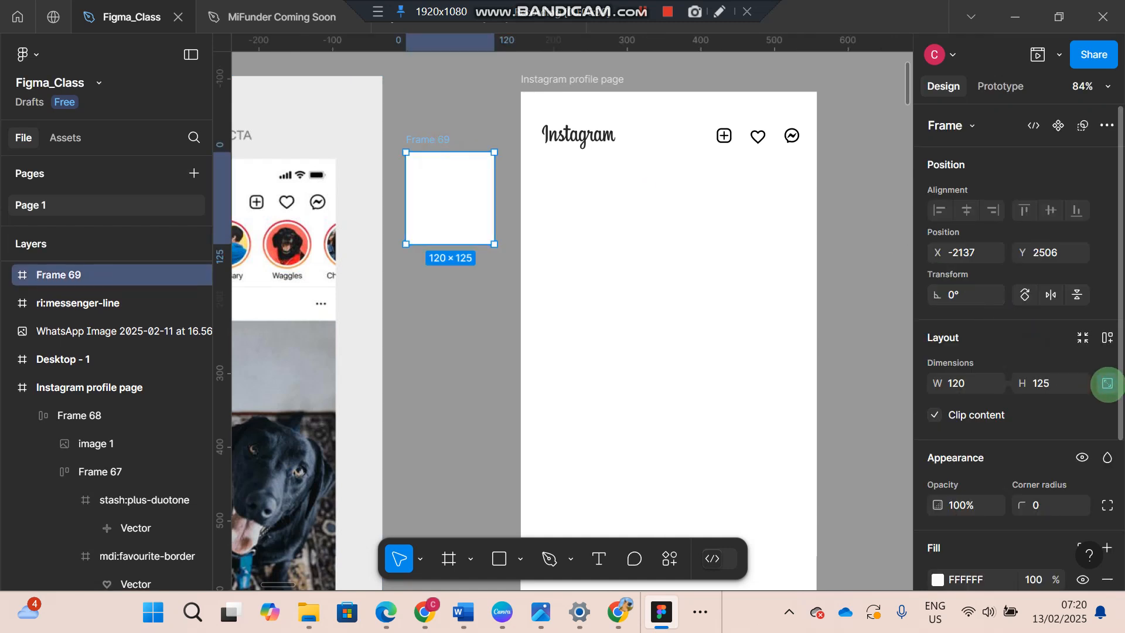
left_click(1107, 383)
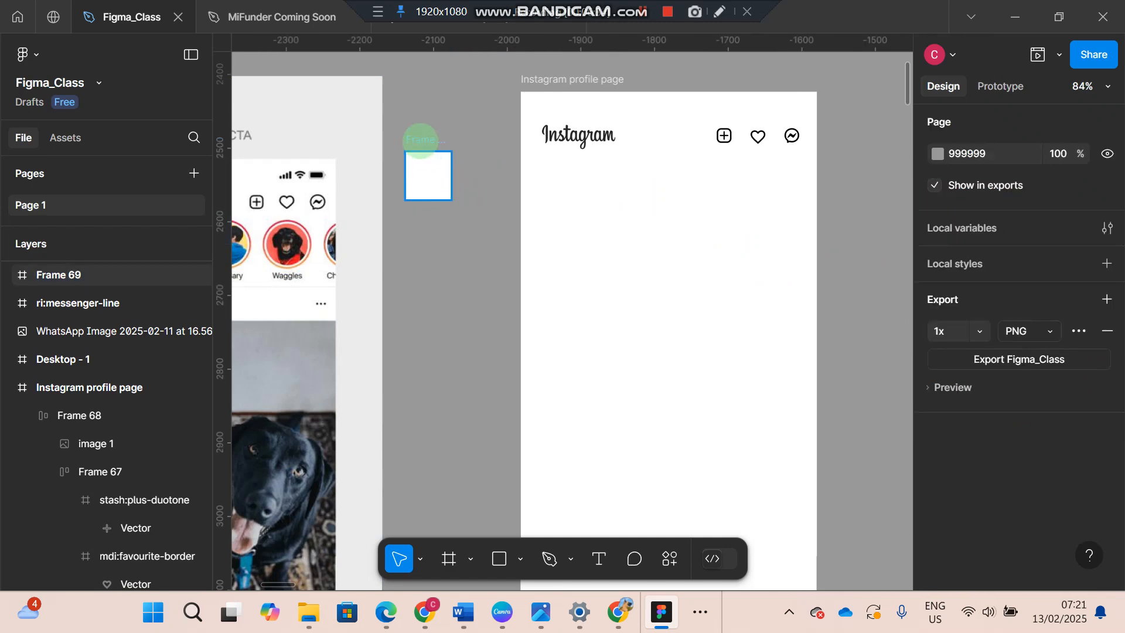
left_click(420, 140)
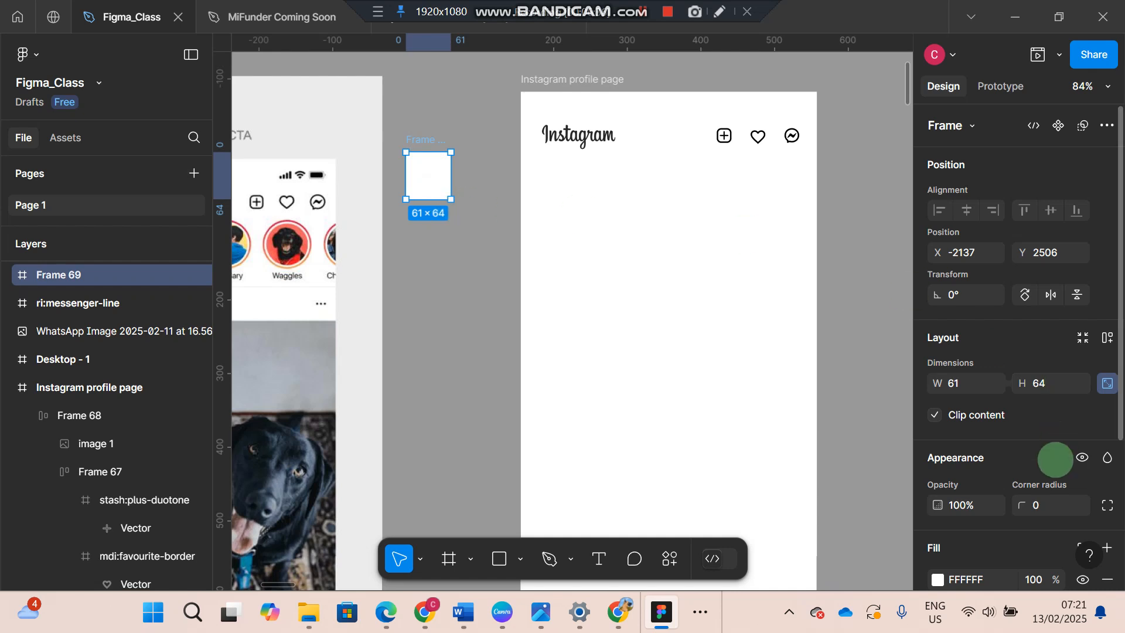
- Round the small frame into a circle with a corner radius of 64
left_click(1039, 506)
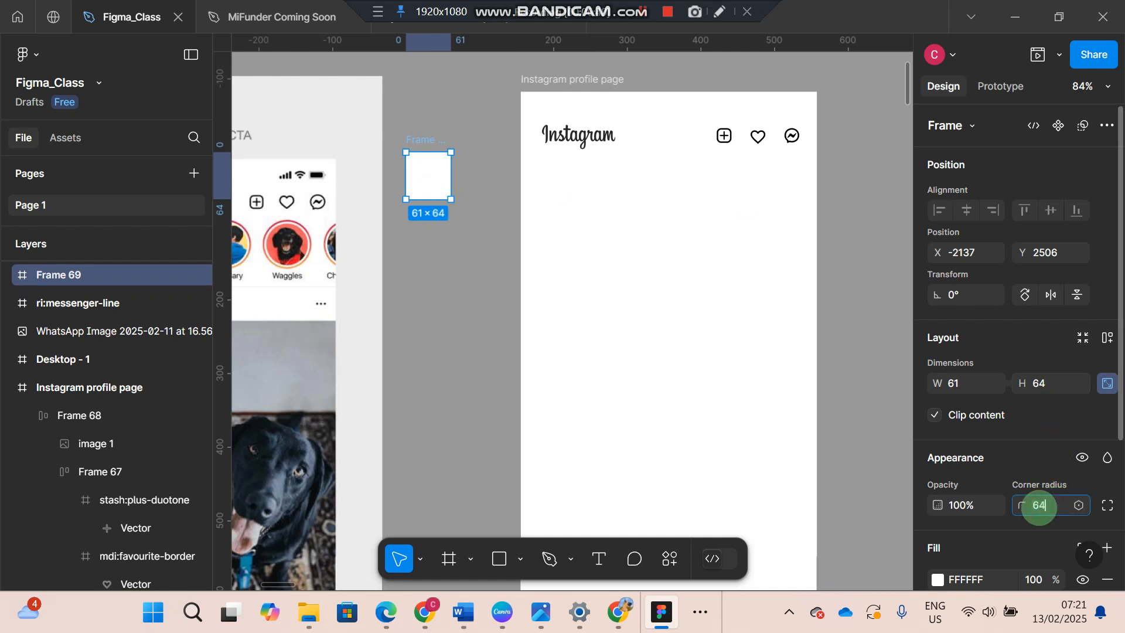
key("Return")
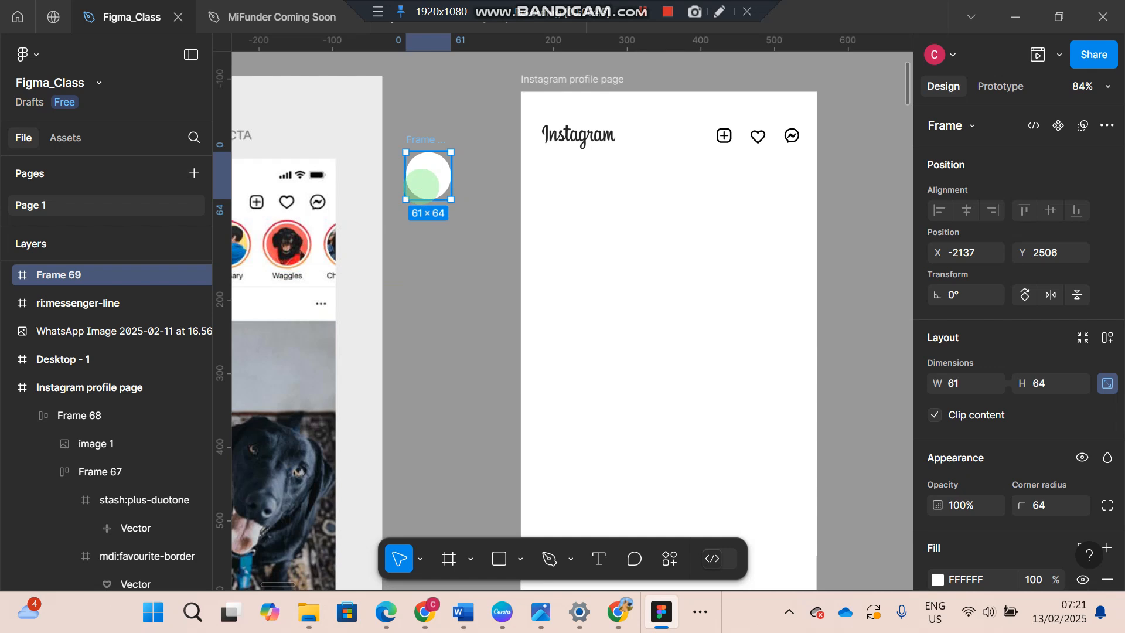
left_click(553, 359)
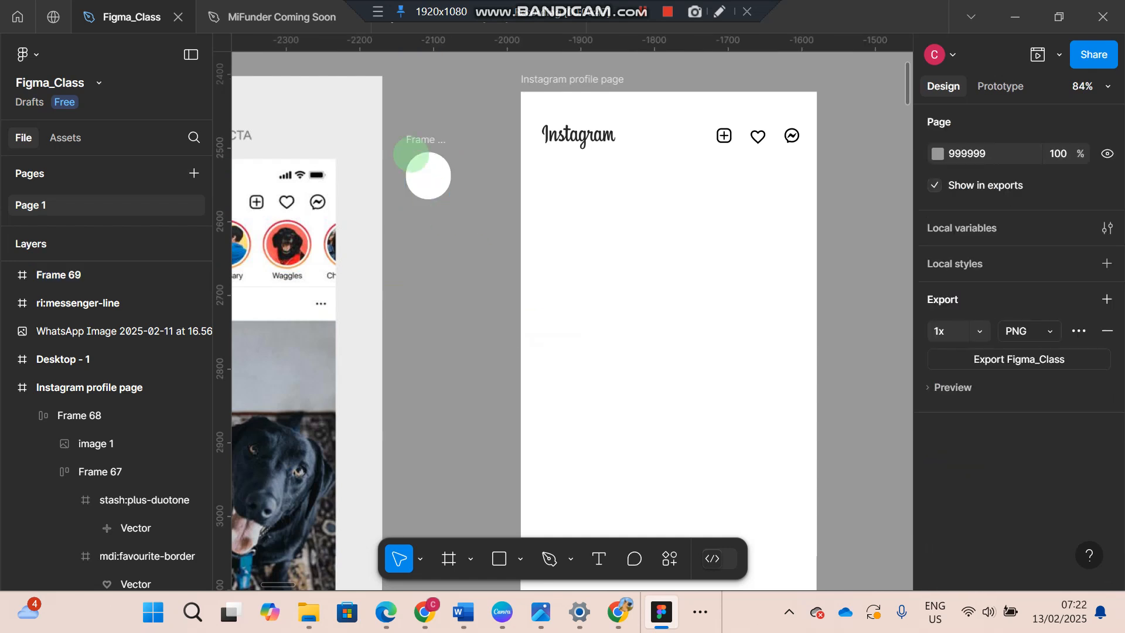
- Run the Unsplash plugin for the circular frame and search its photos for "smiling"
left_click(419, 147)
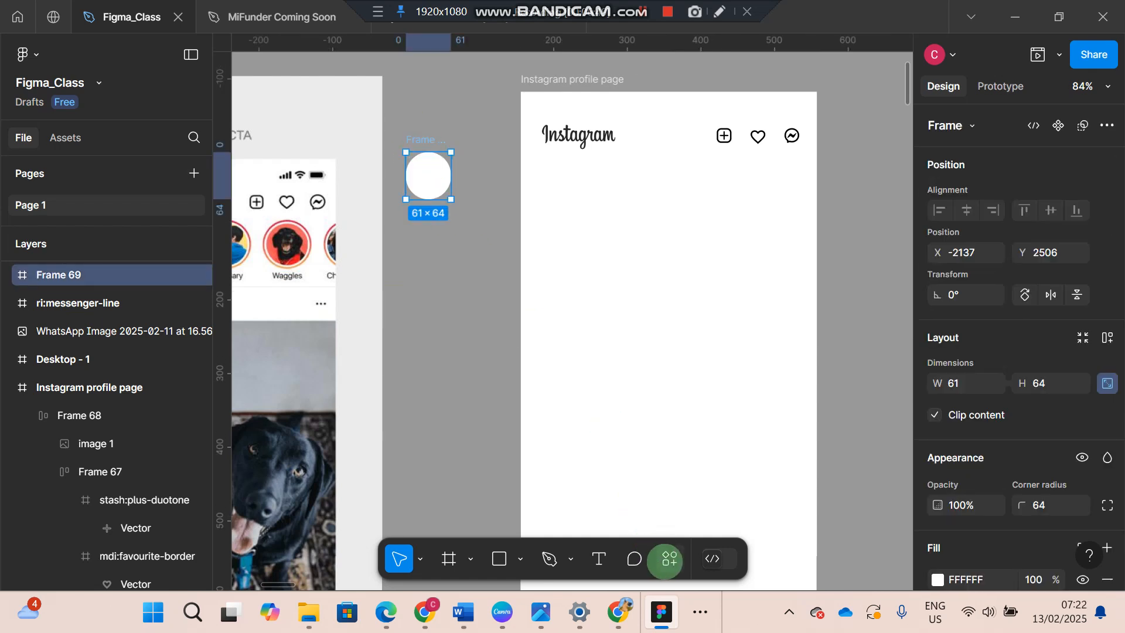
left_click(667, 558)
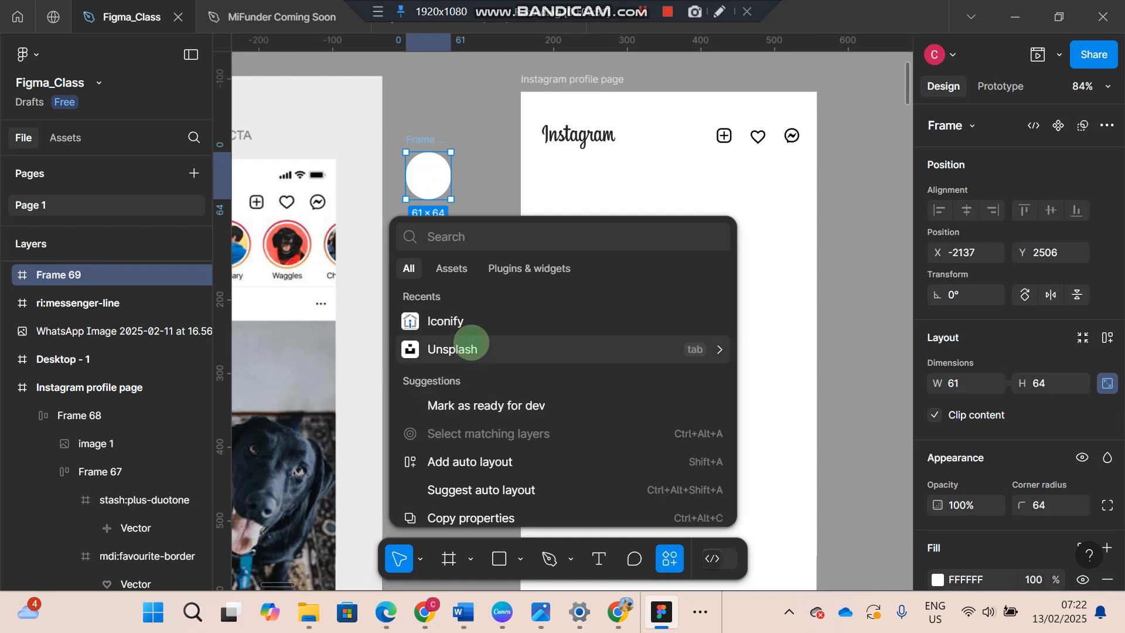
left_click(472, 343)
left_click(453, 214)
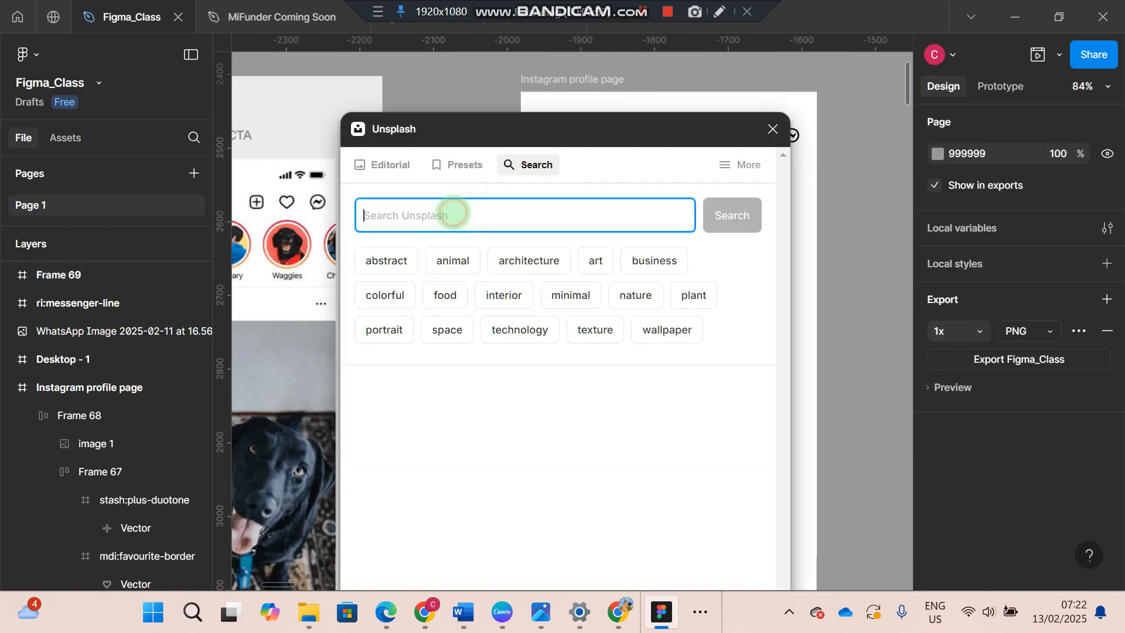
type("sm")
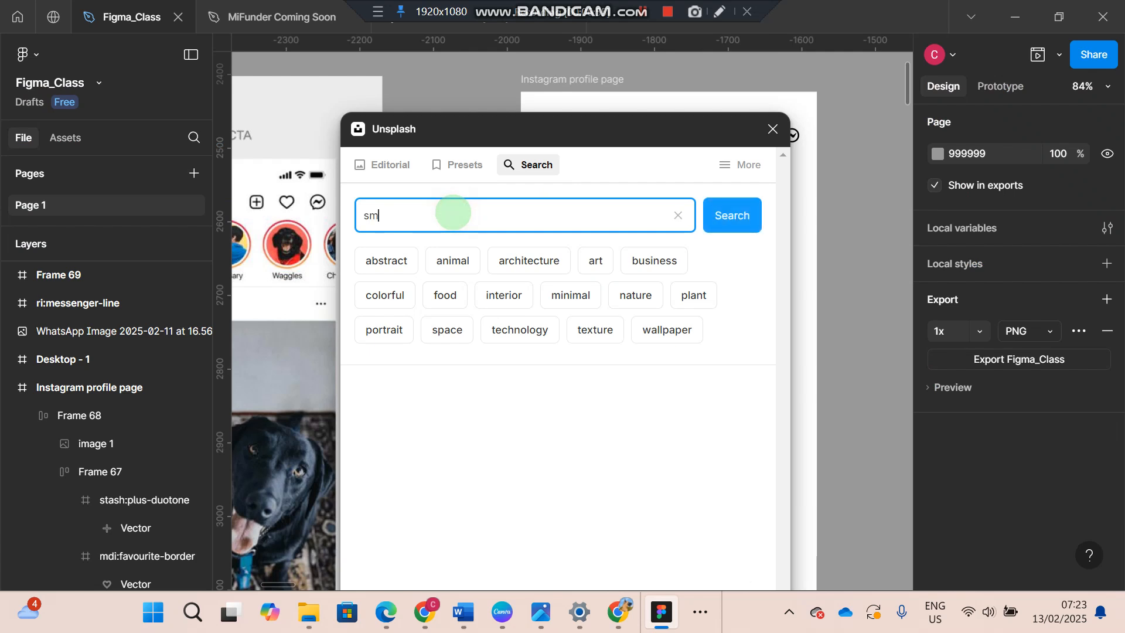
type("iling")
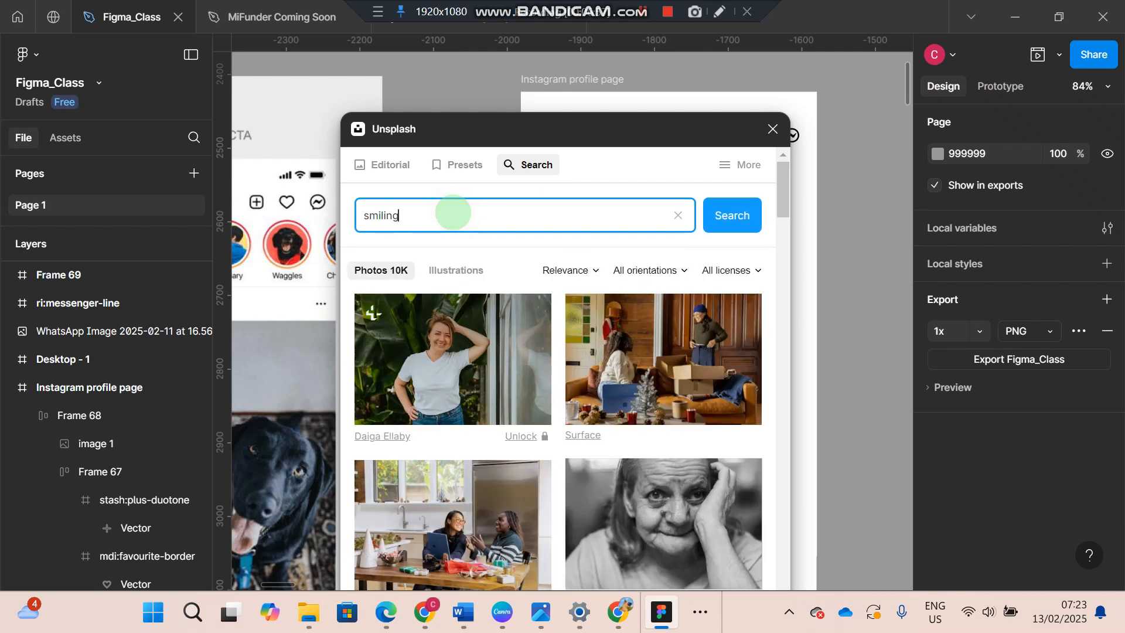
- Try to insert the Unsplash photo of the laughing woman in sunglasses making peace signs
scroll(519, 372, "down", 5)
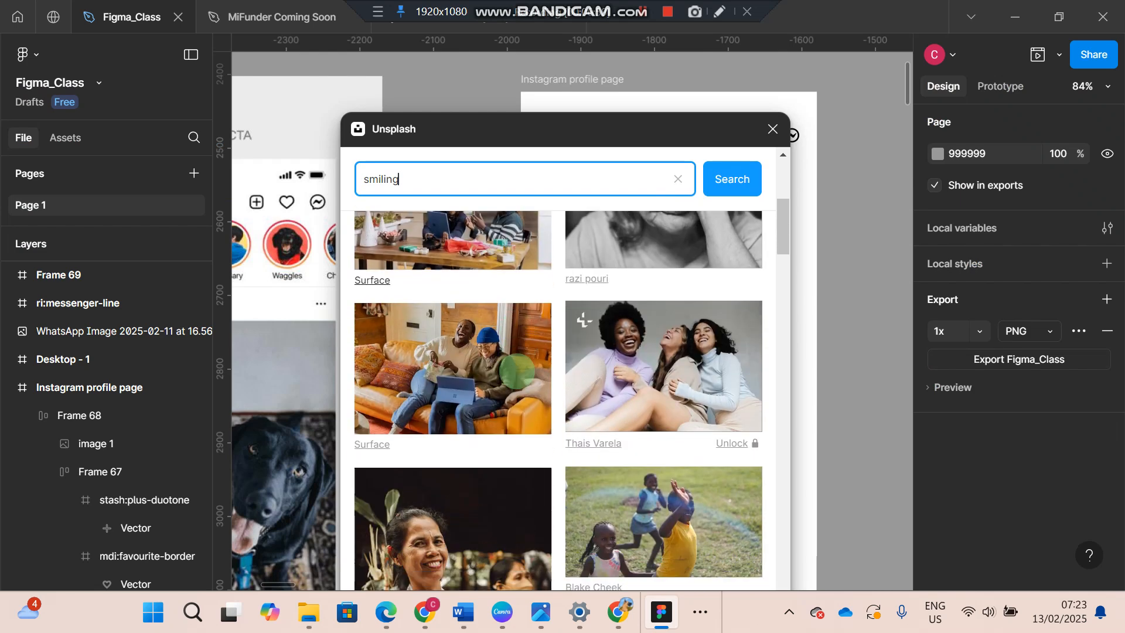
scroll(518, 371, "down", 8)
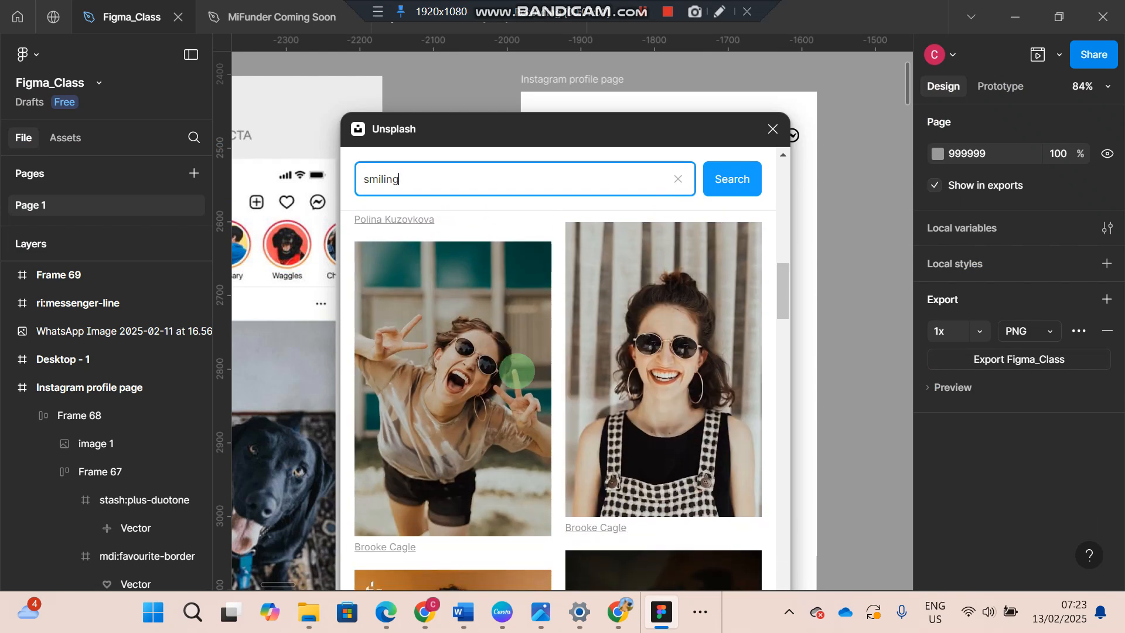
left_click(498, 368)
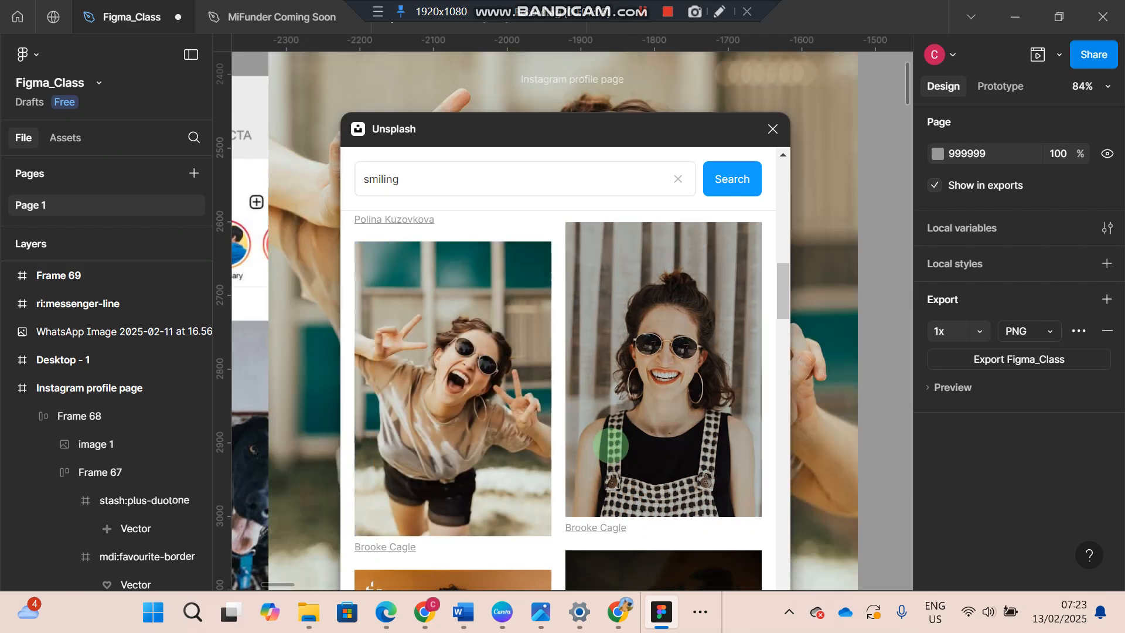
scroll(611, 445, "down", 4)
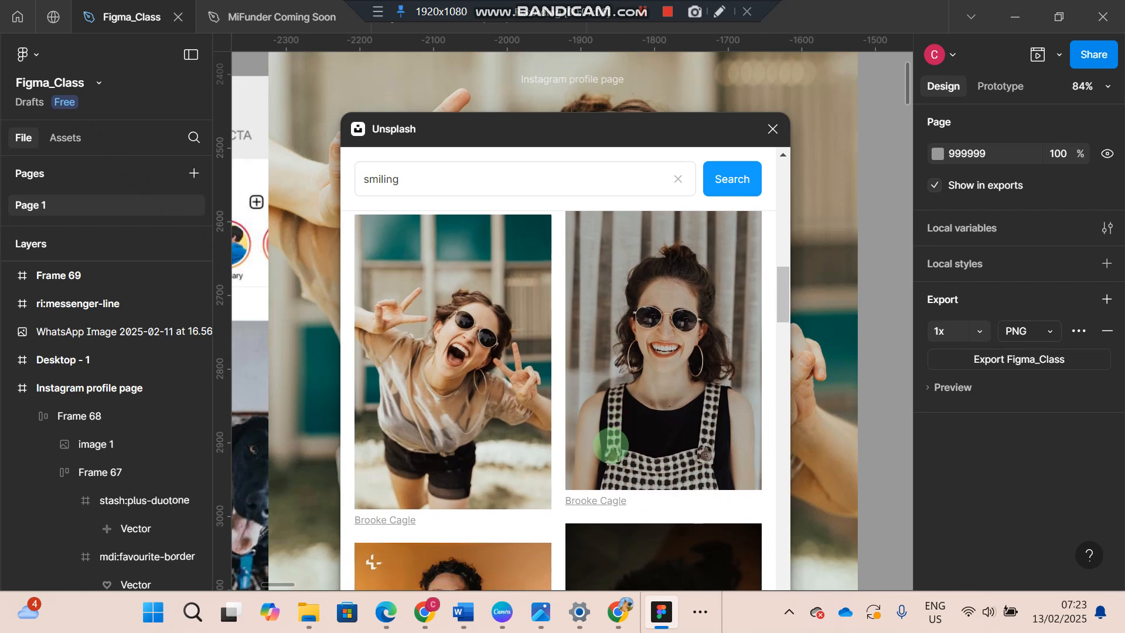
scroll(611, 445, "down", 2)
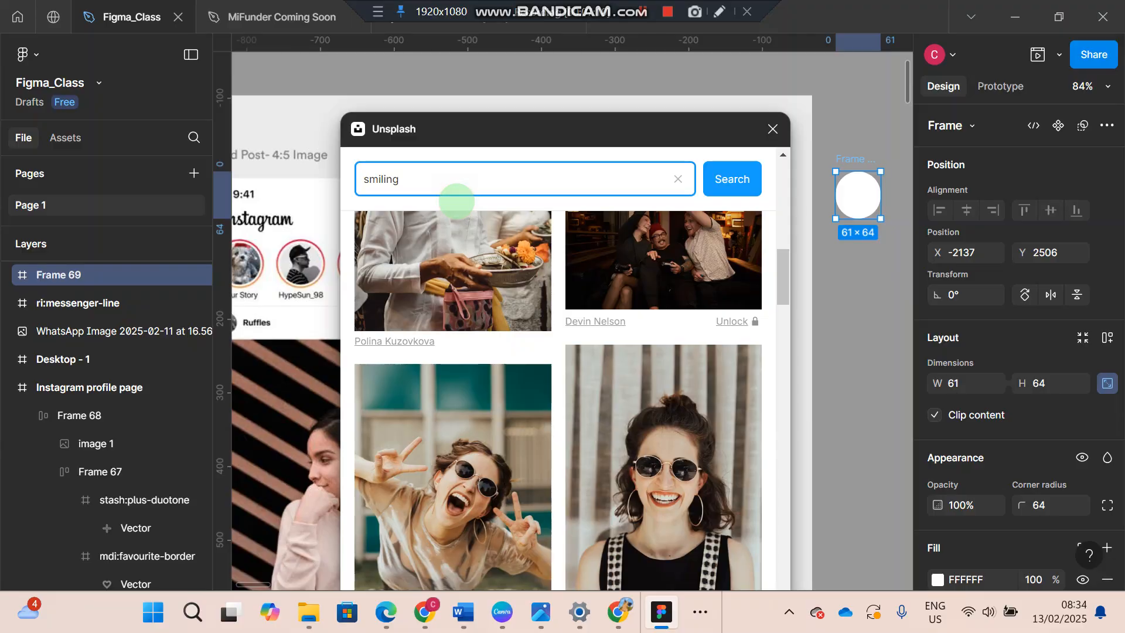
- Fill the circular frame with the photo of the laughing woman making peace signs, and close the Unsplash plugin
scroll(444, 404, "down", 1)
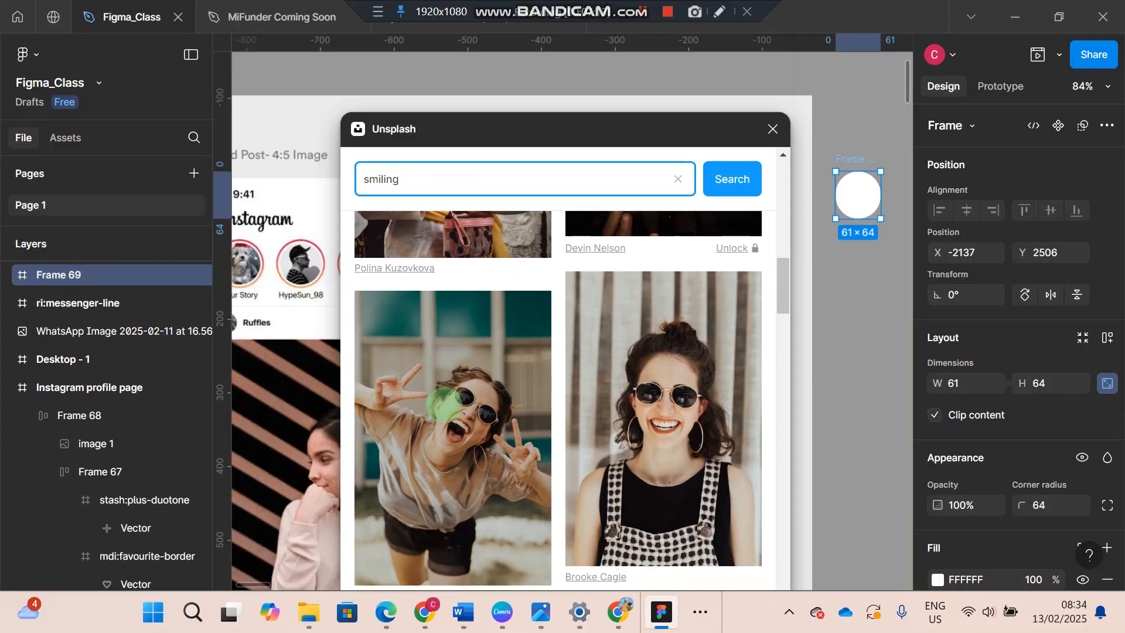
left_click(444, 405)
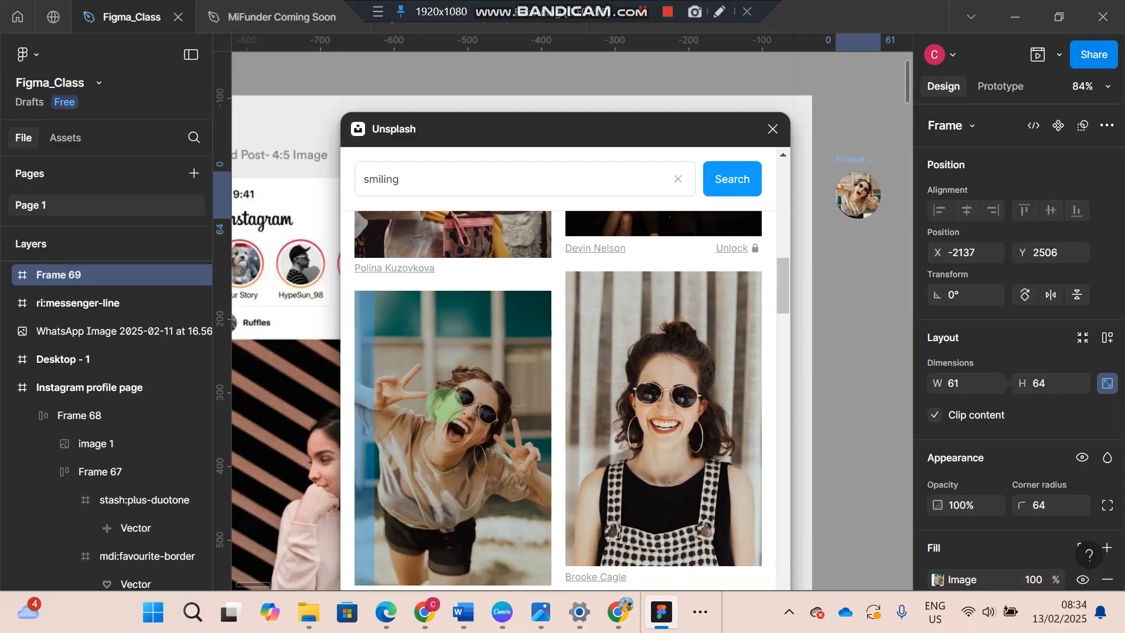
scroll(847, 304, "right", 1)
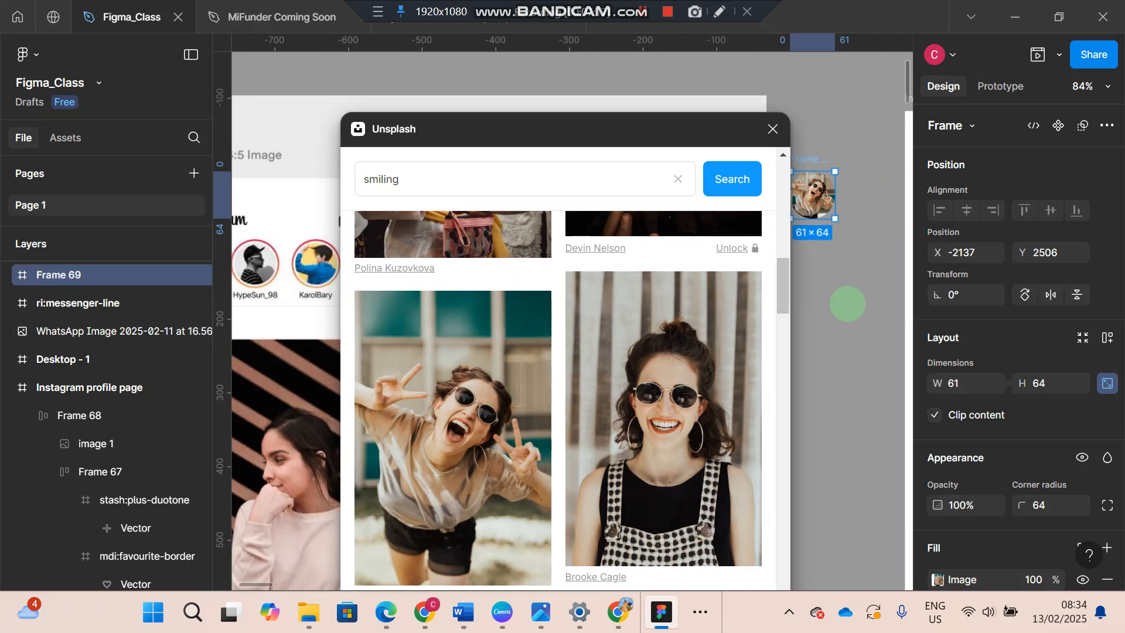
scroll(847, 304, "left", 1)
left_click(772, 128)
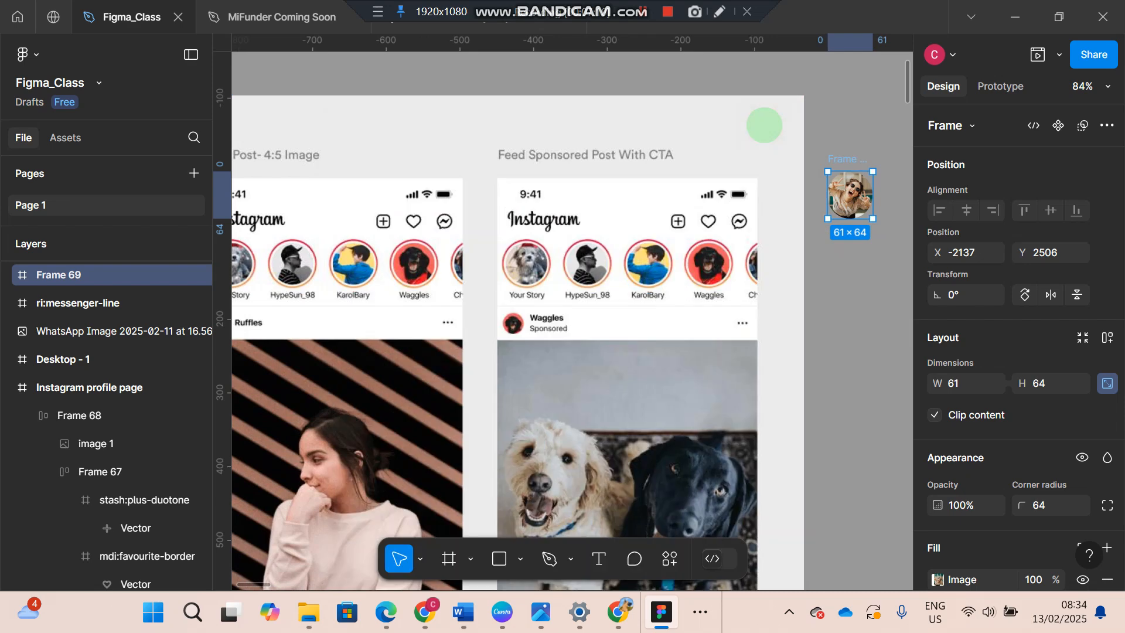
scroll(764, 125, "right", 5)
left_click(621, 196)
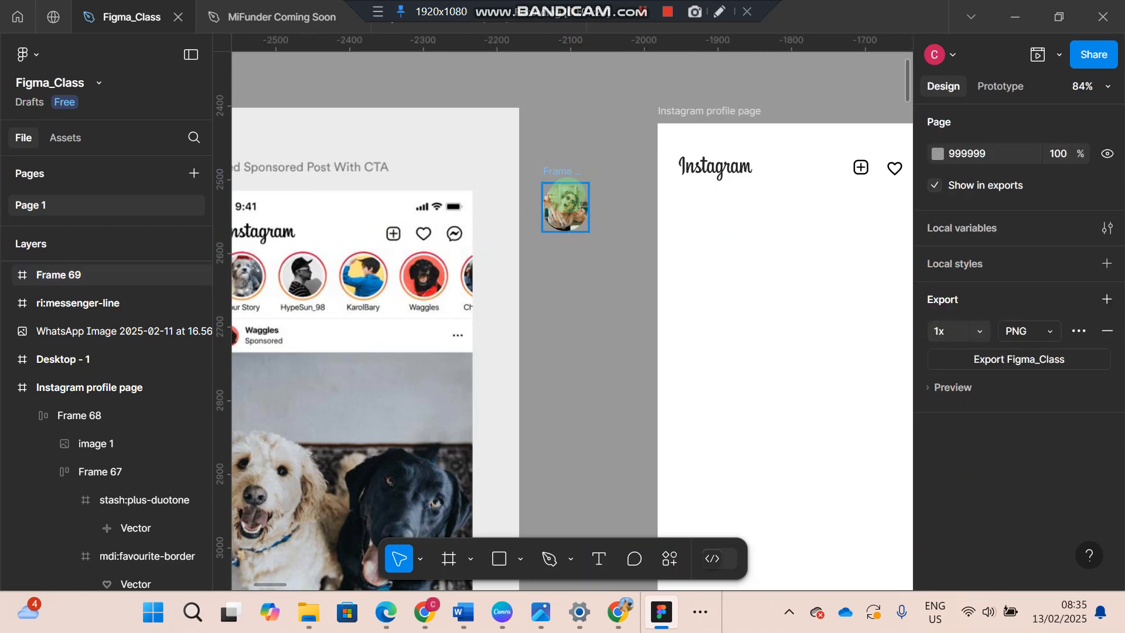
- Add auto layout to the circular photo frame and set its horizontal and vertical padding to 8
left_click(564, 193)
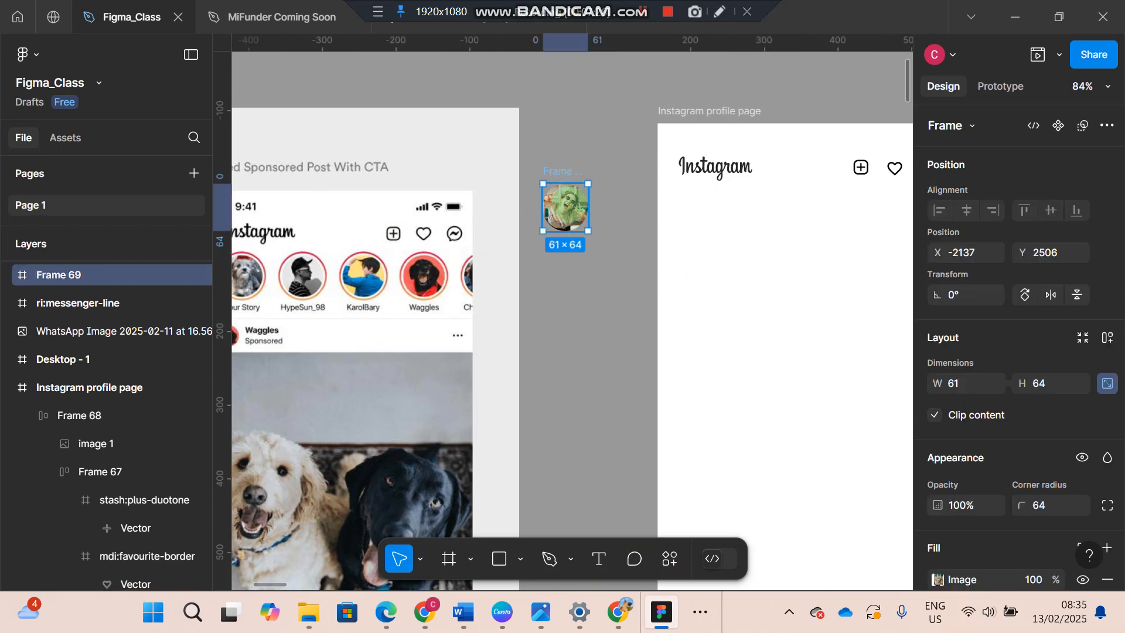
key("shift+a")
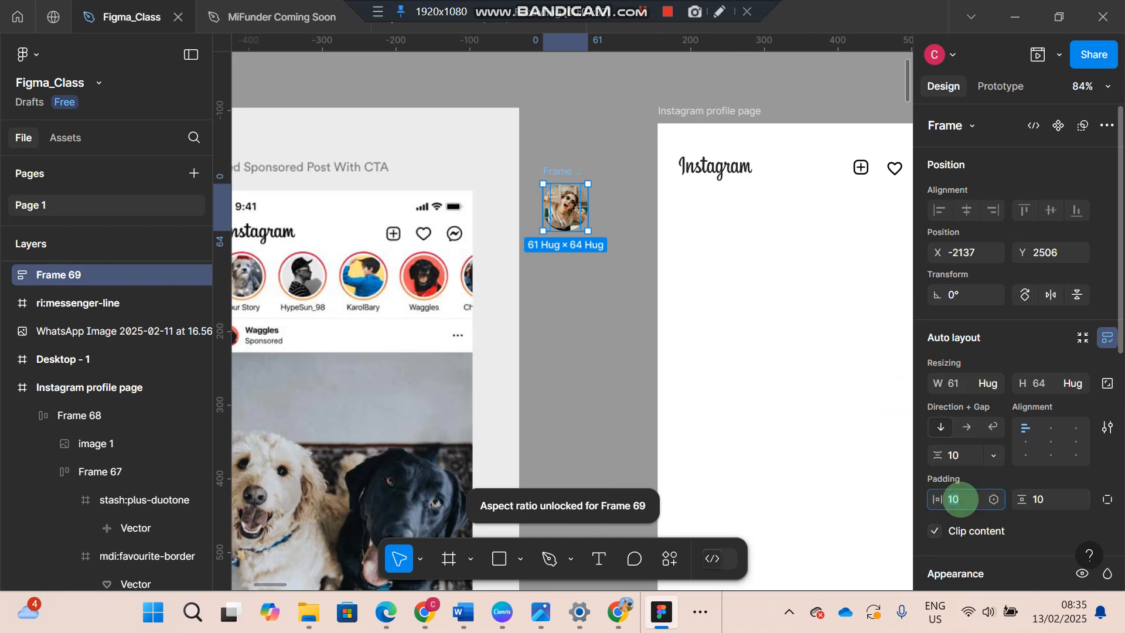
left_click(961, 499)
type("8")
left_click(1037, 499)
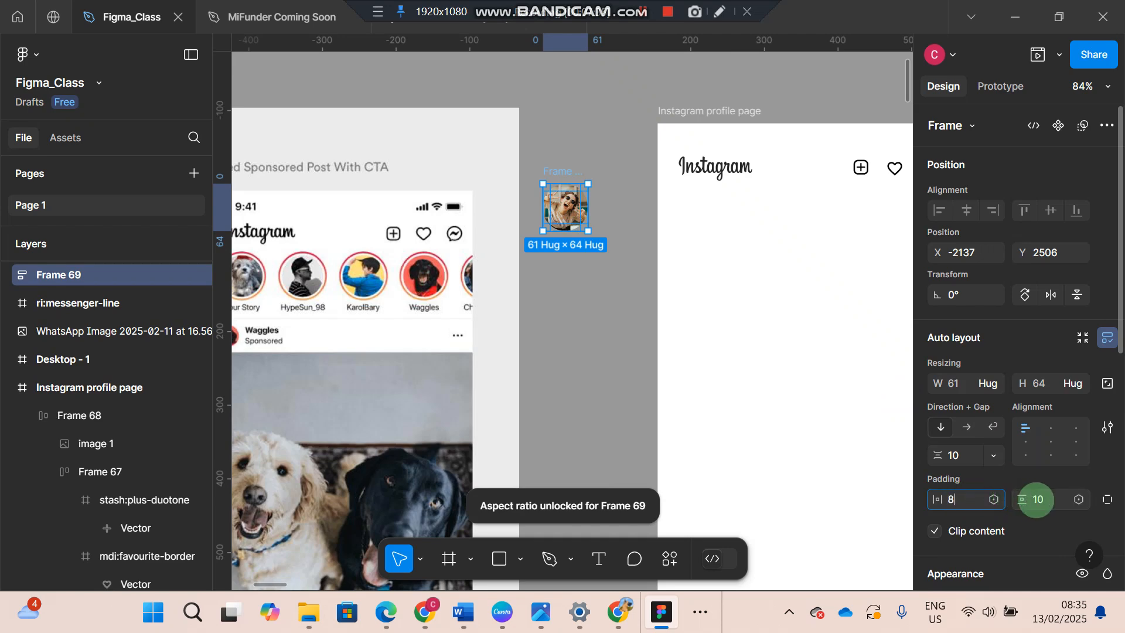
key("Return")
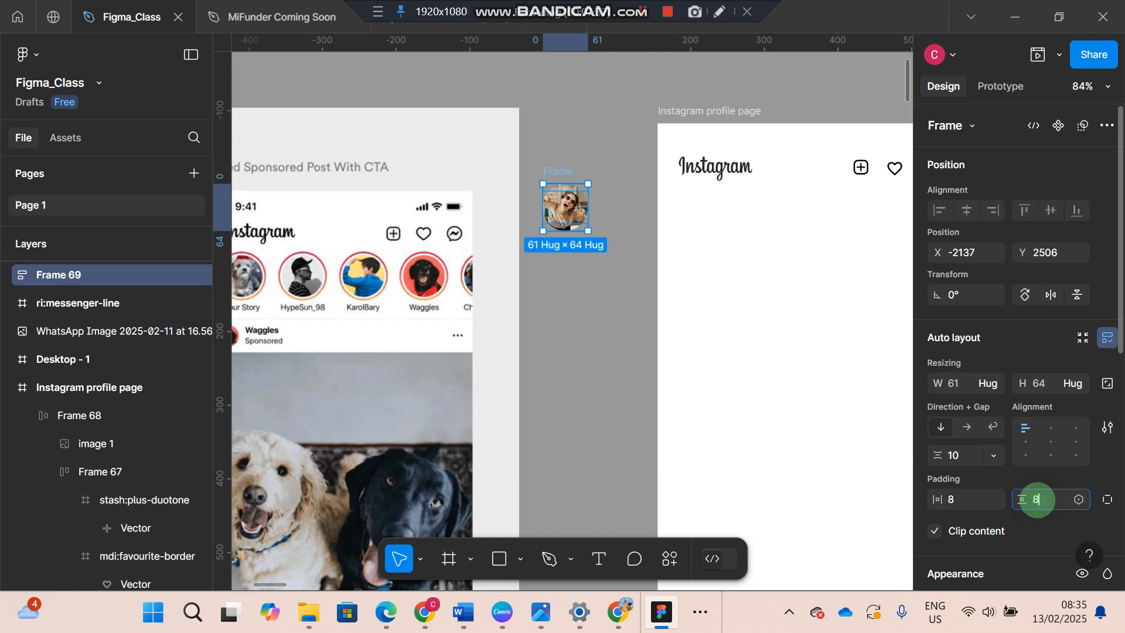
left_click(967, 426)
key("Escape")
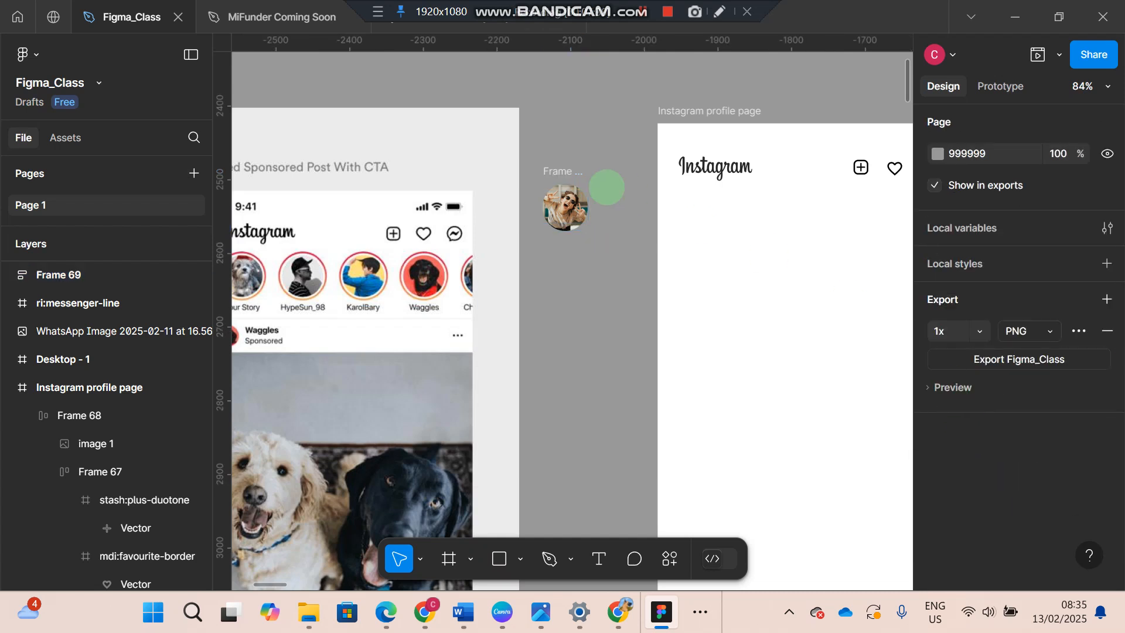
- Wrap the circular photo frame in an outer auto layout frame
left_click(561, 168)
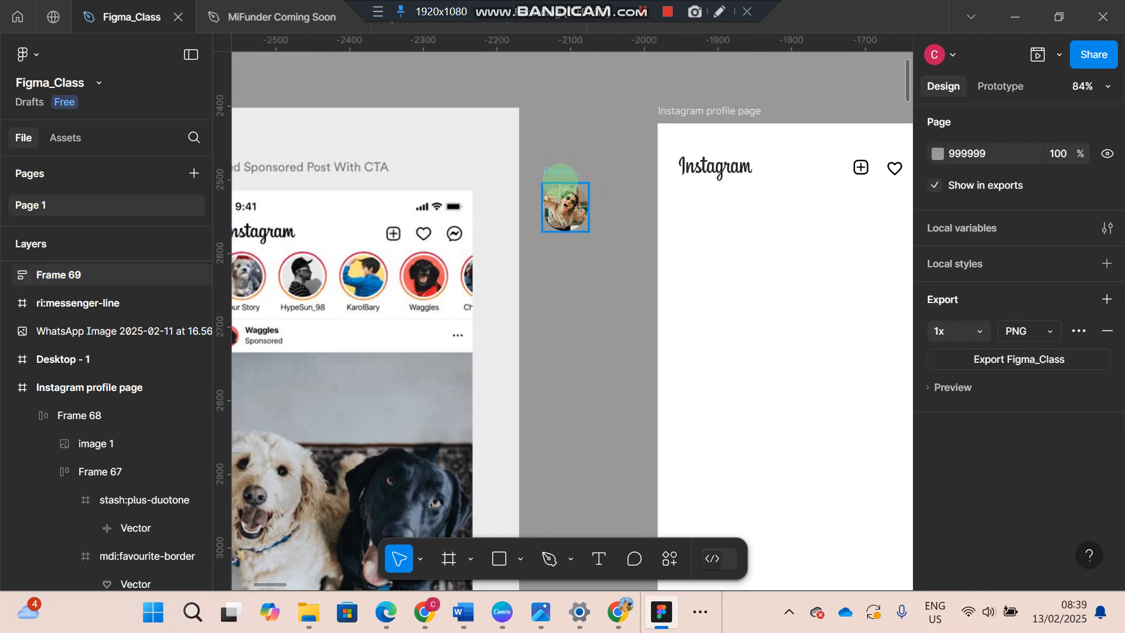
left_click(557, 170)
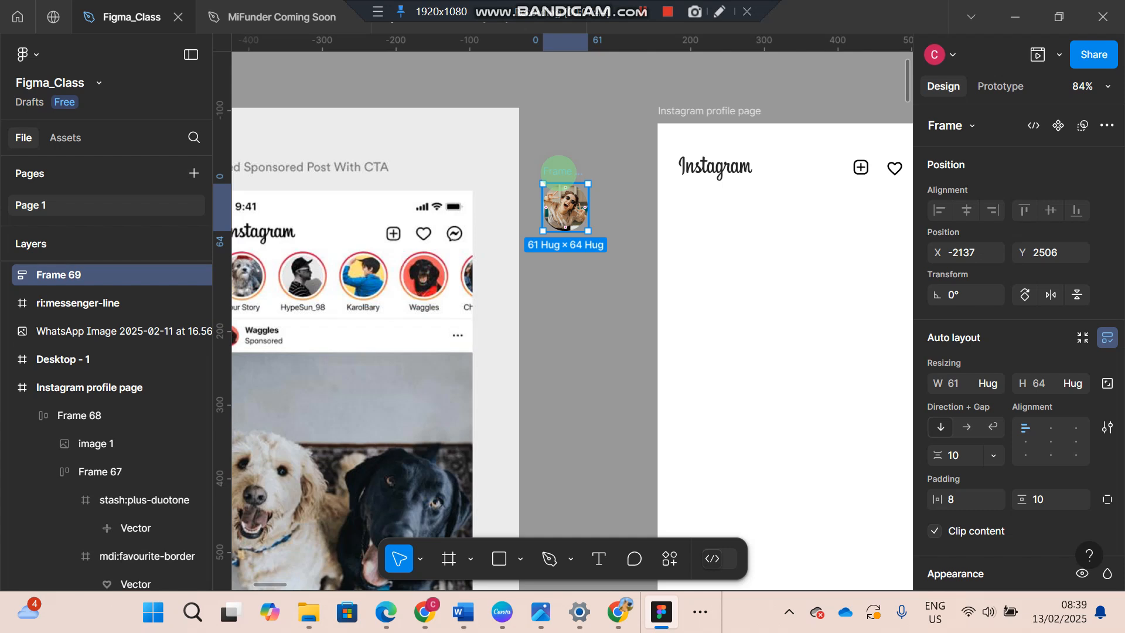
key("shift+a")
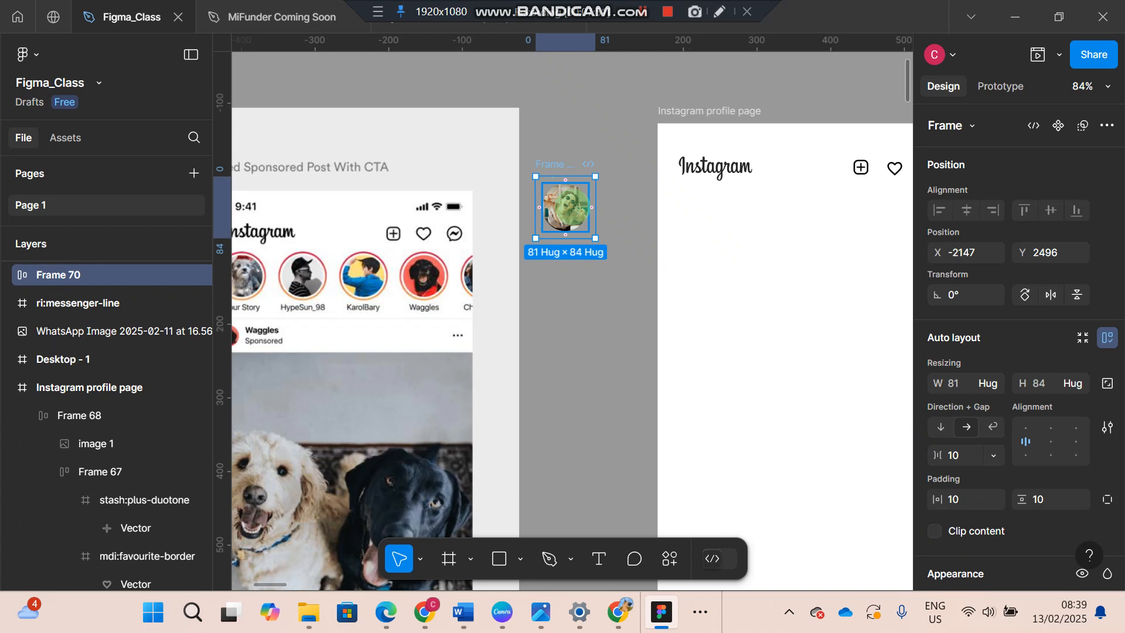
left_click(568, 167)
left_click(569, 166)
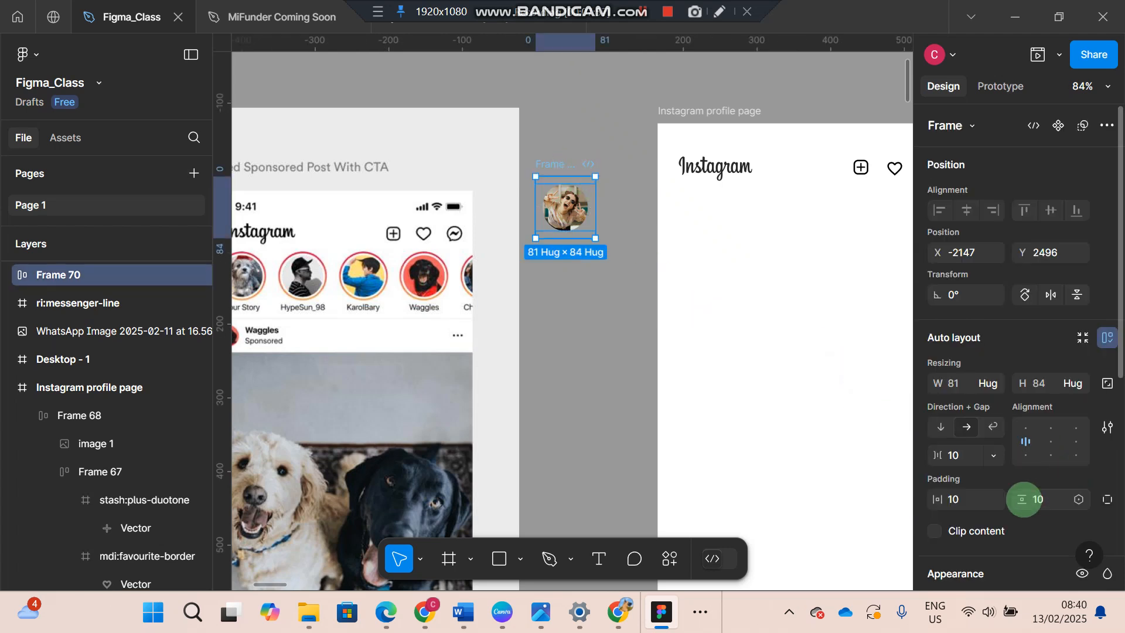
- Add a black 000000 inside stroke with a weight of 2 to the outer frame around the photo
scroll(1024, 499, "down", 4)
scroll(1023, 499, "down", 1)
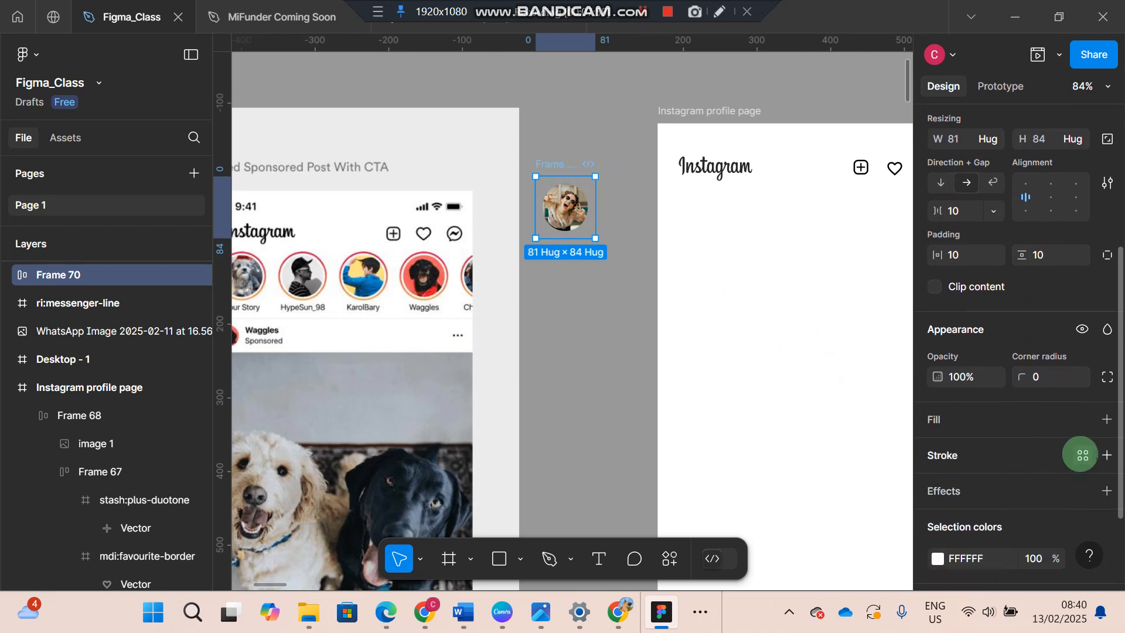
left_click(1082, 455)
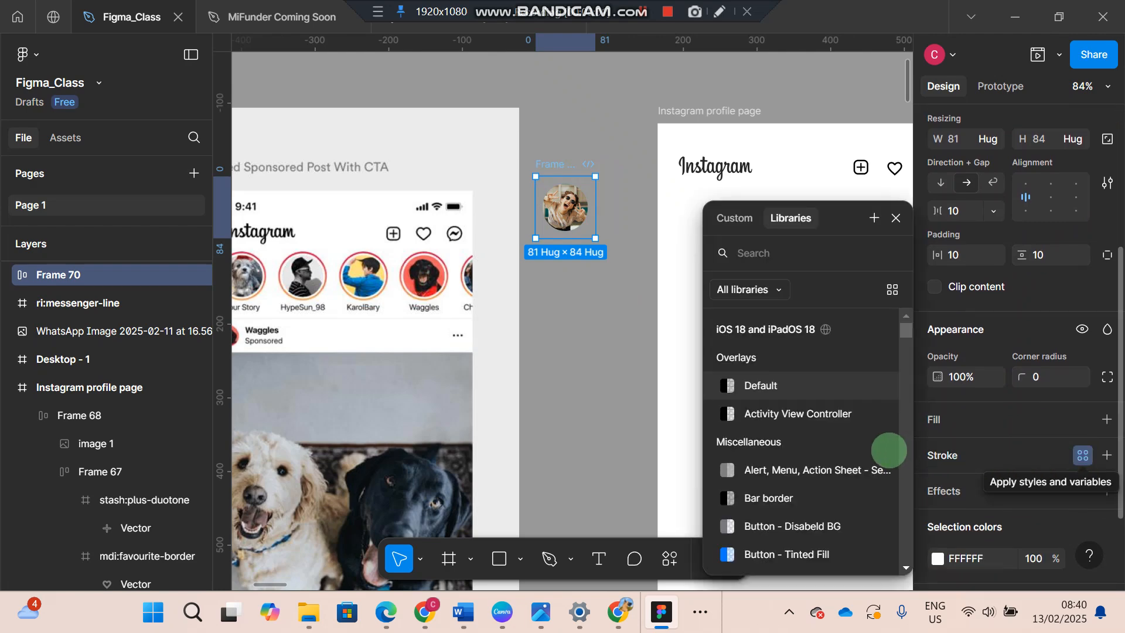
left_click(937, 454)
left_click(939, 454)
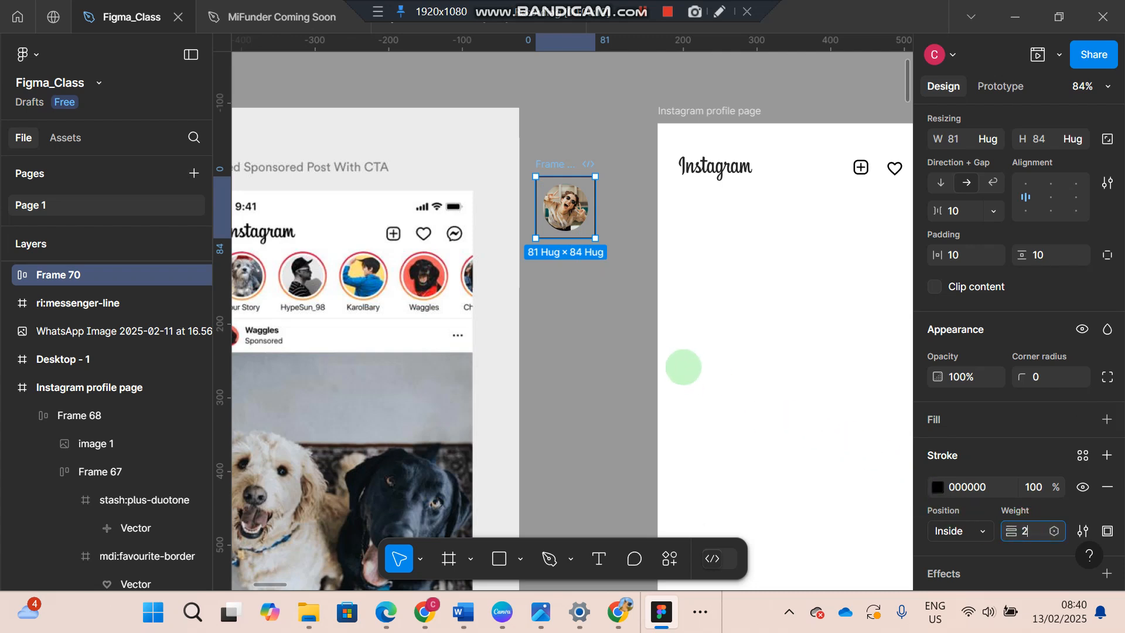
key("Return")
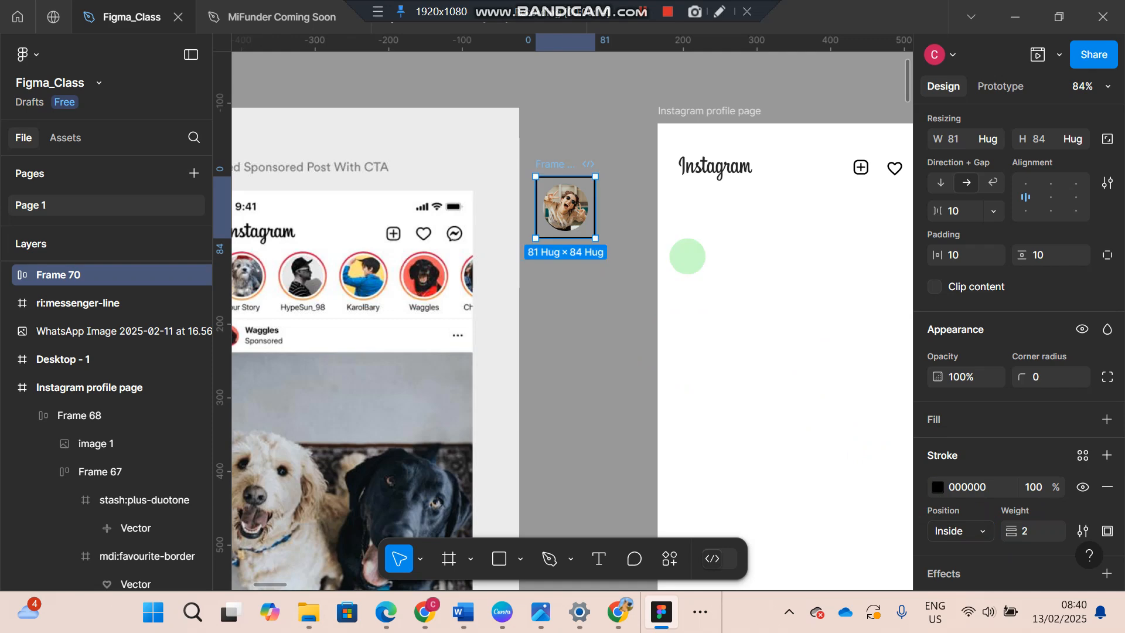
key("Escape")
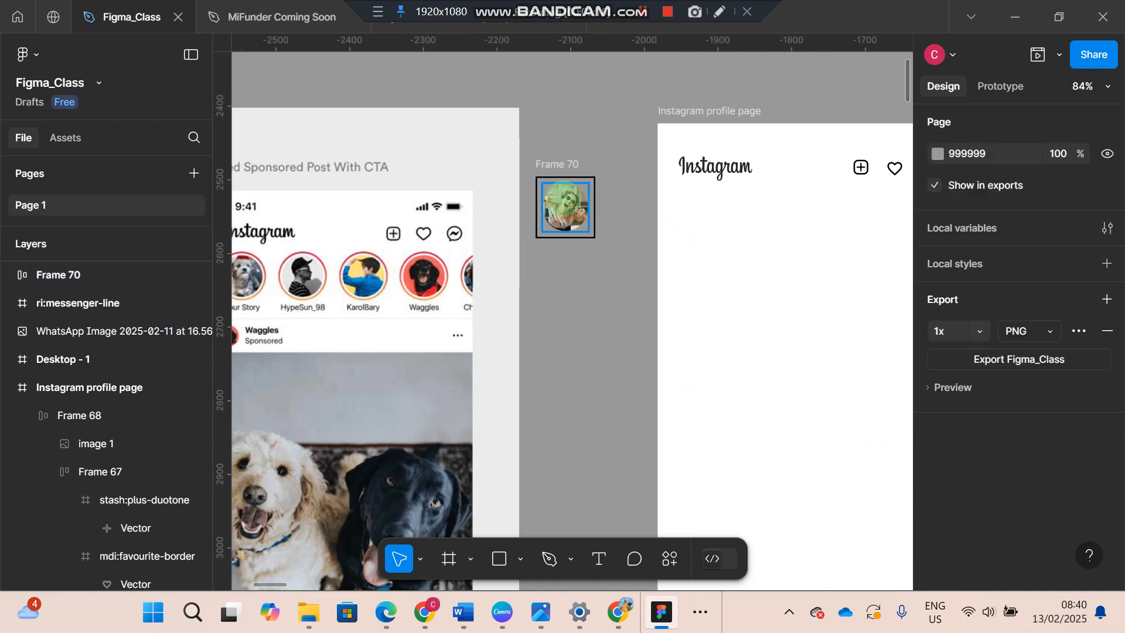
- Round the outlined outer frame into a circle with a corner radius of 100
left_click(565, 167)
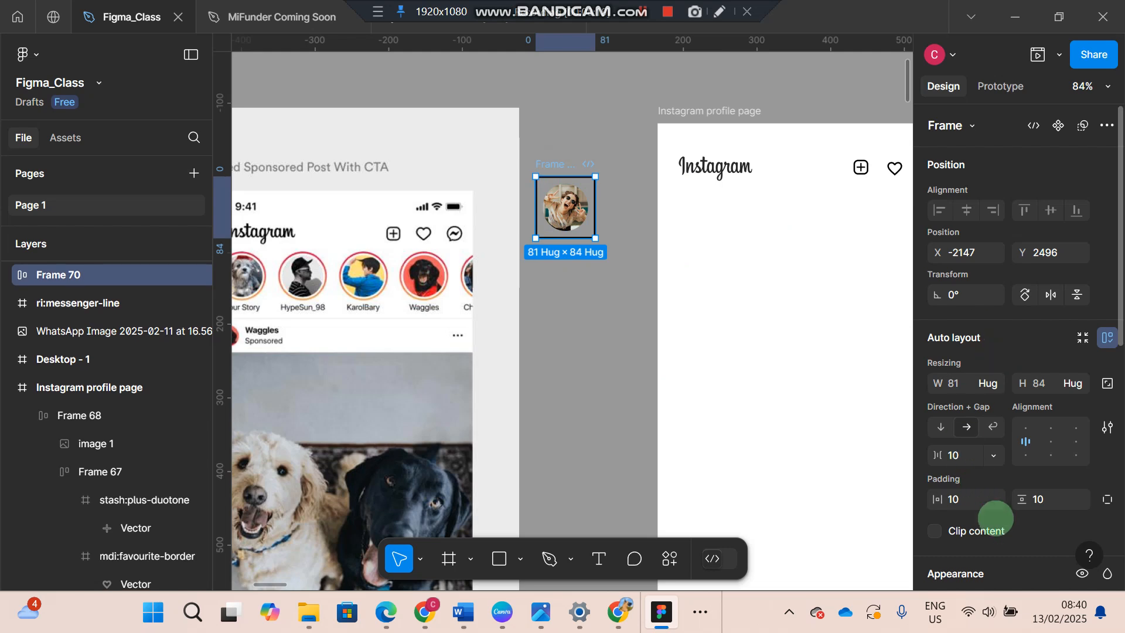
scroll(985, 493, "down", 3)
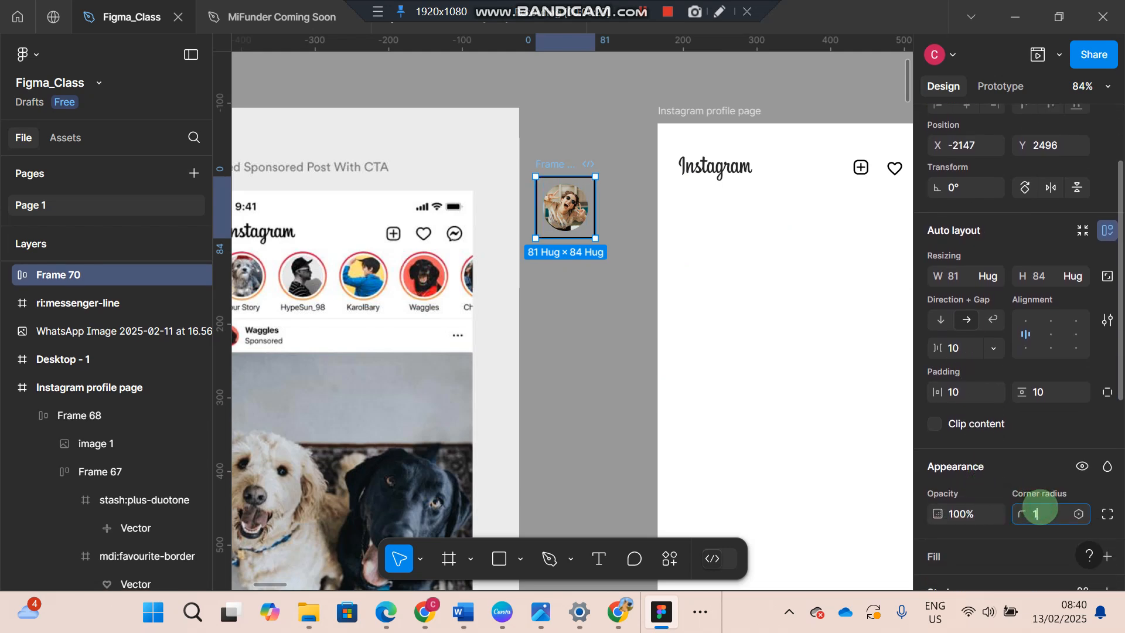
key("Return")
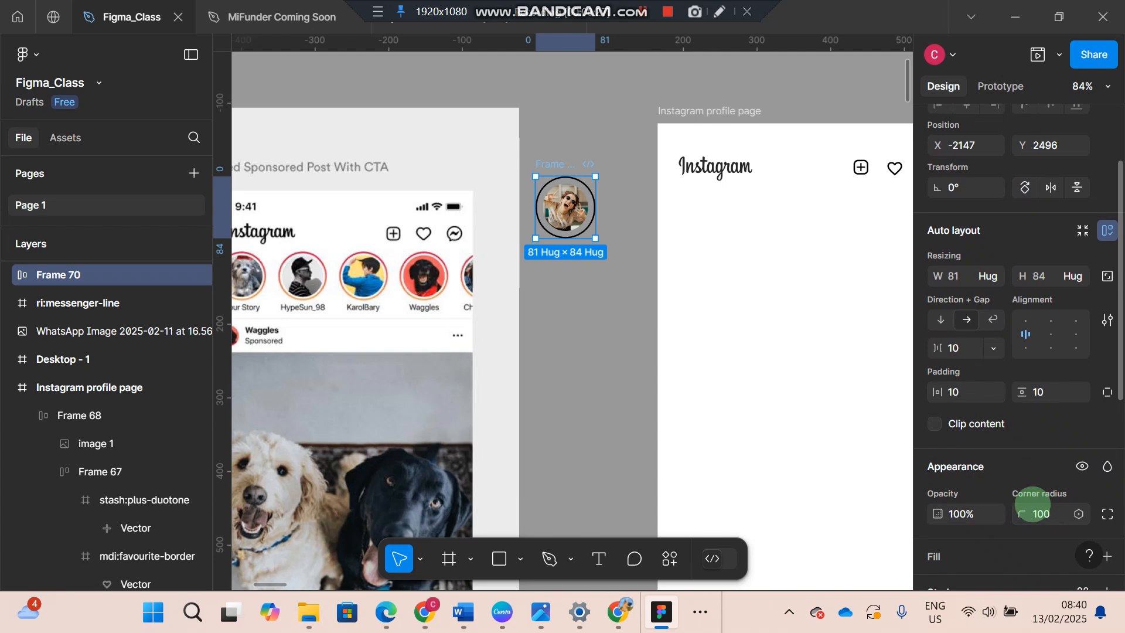
- Set the outer frame's stroke weight to 2.5
scroll(1023, 505, "down", 1)
scroll(1023, 505, "down", 4)
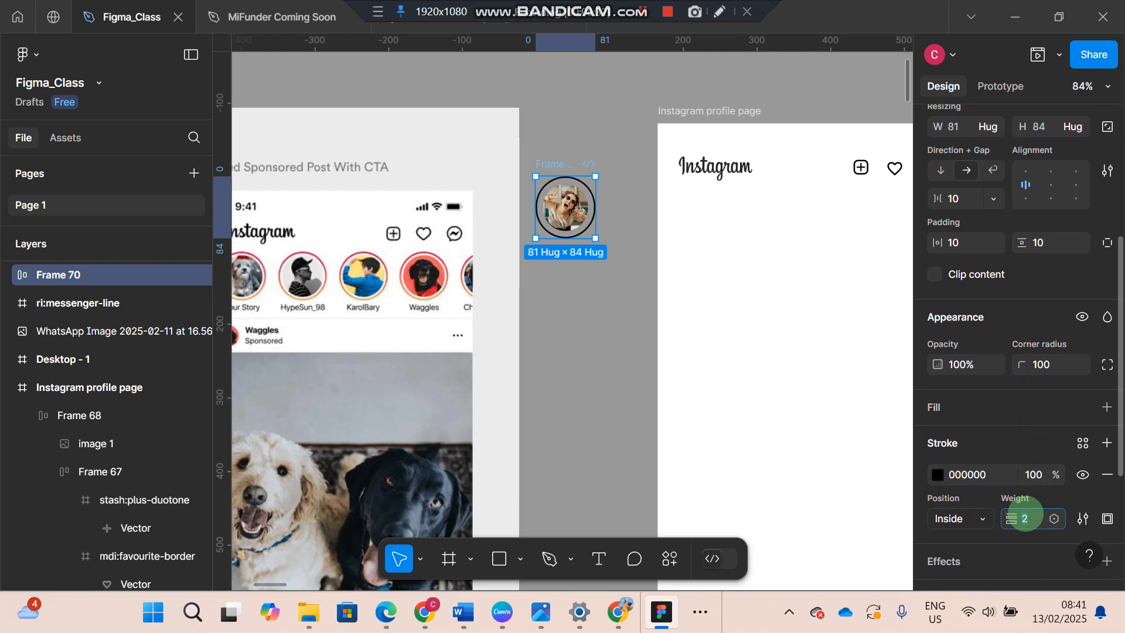
type("2.5")
key("Return")
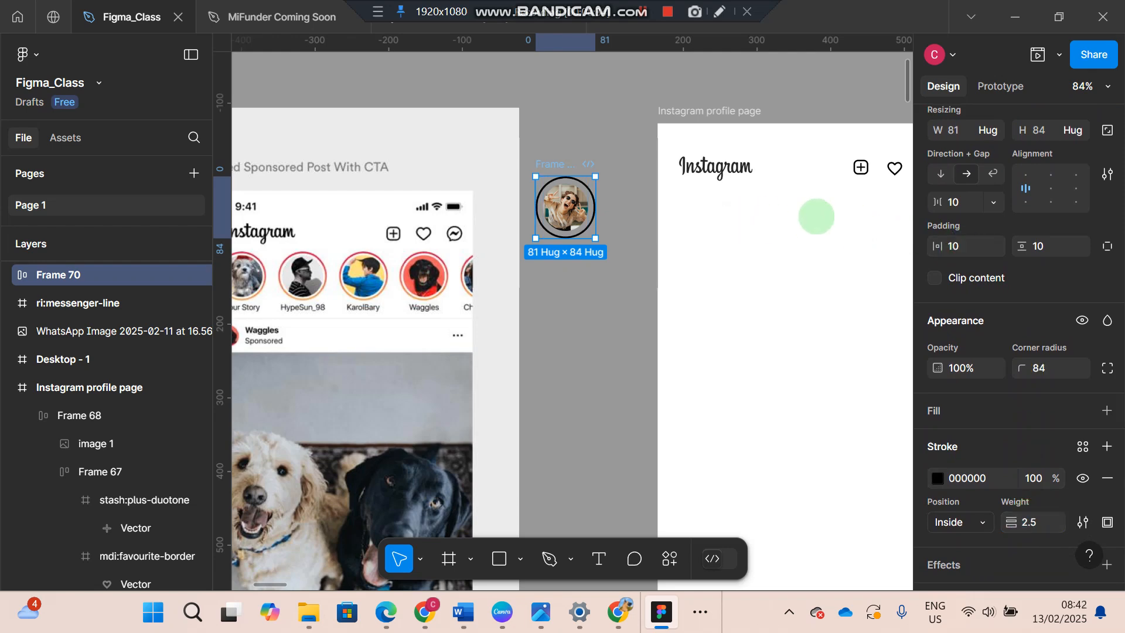
- Set the inner photo frame's horizontal and vertical padding to 4
double_click(567, 208)
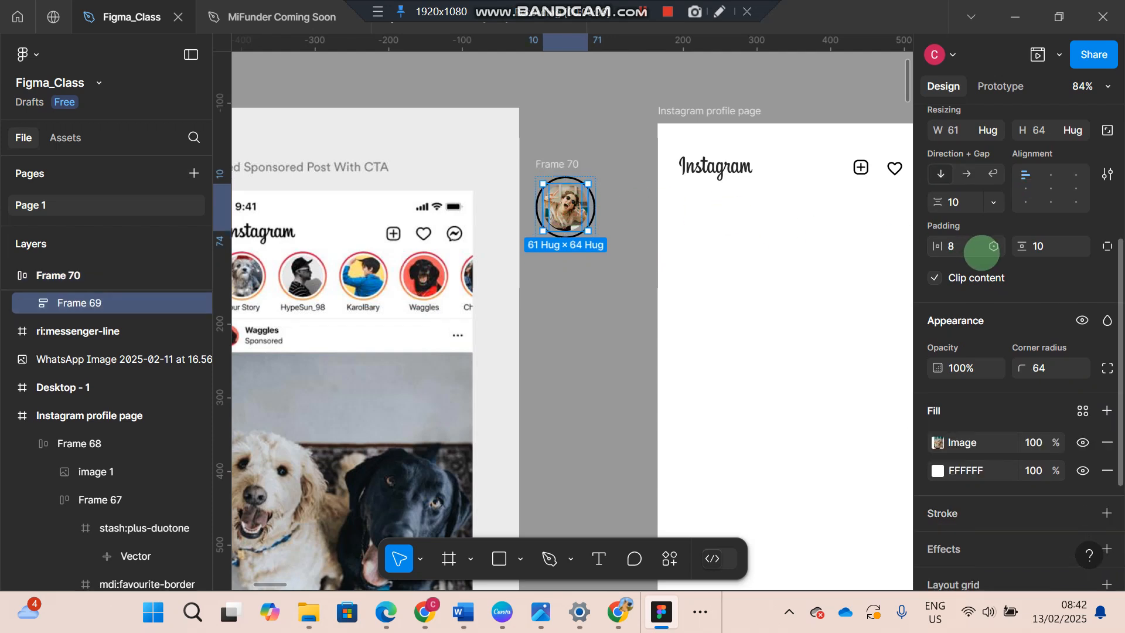
left_click(962, 246)
type("8")
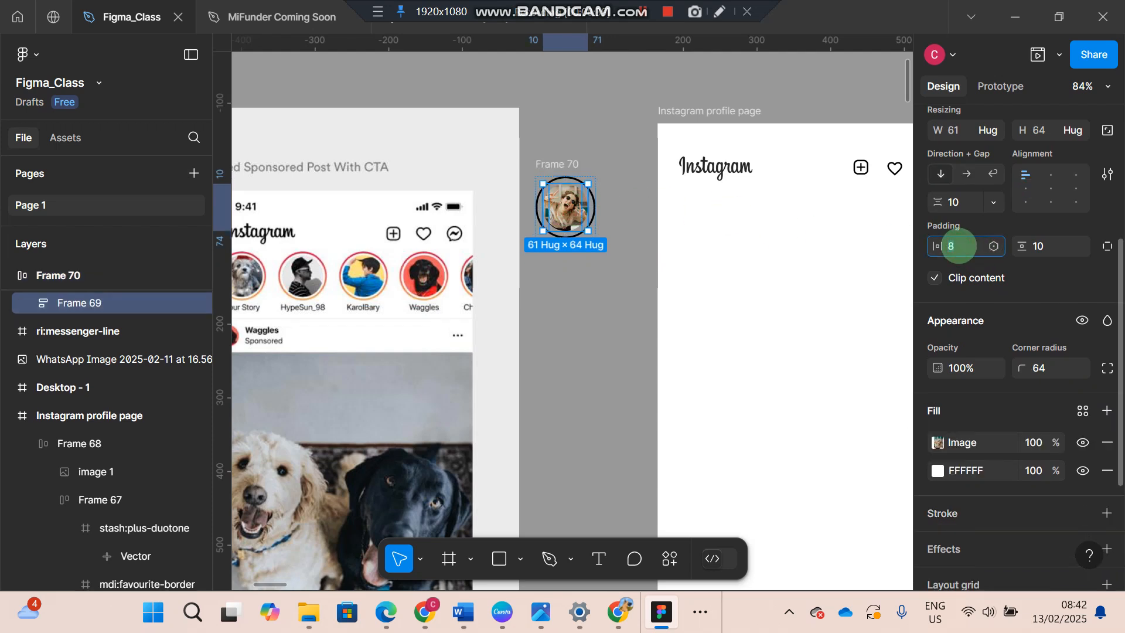
left_click(1038, 246)
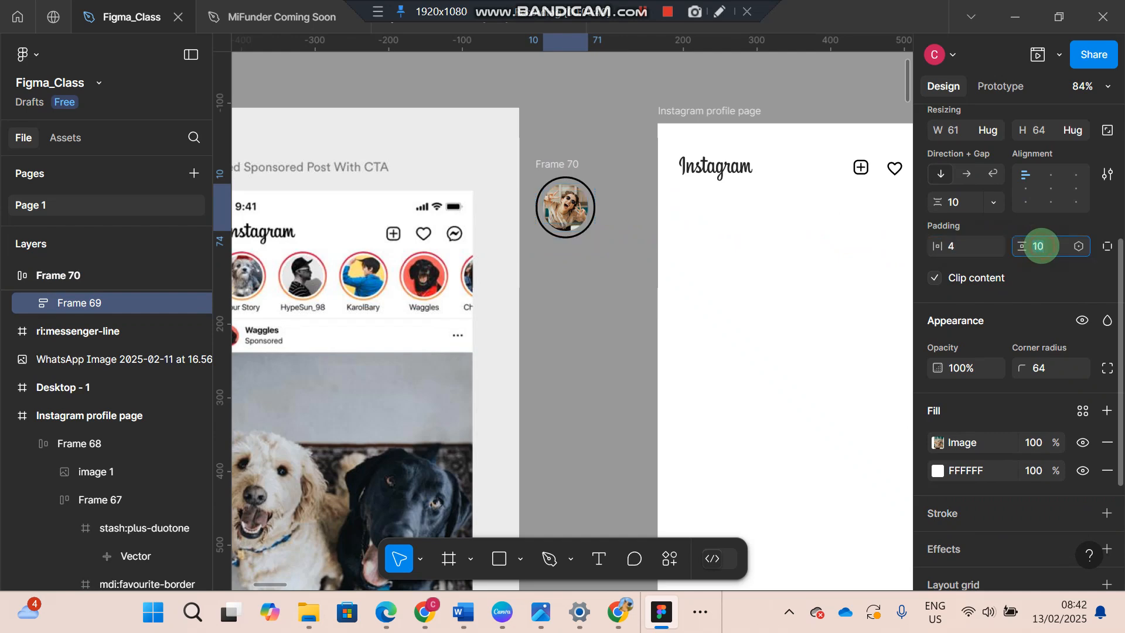
type("4")
key("Return")
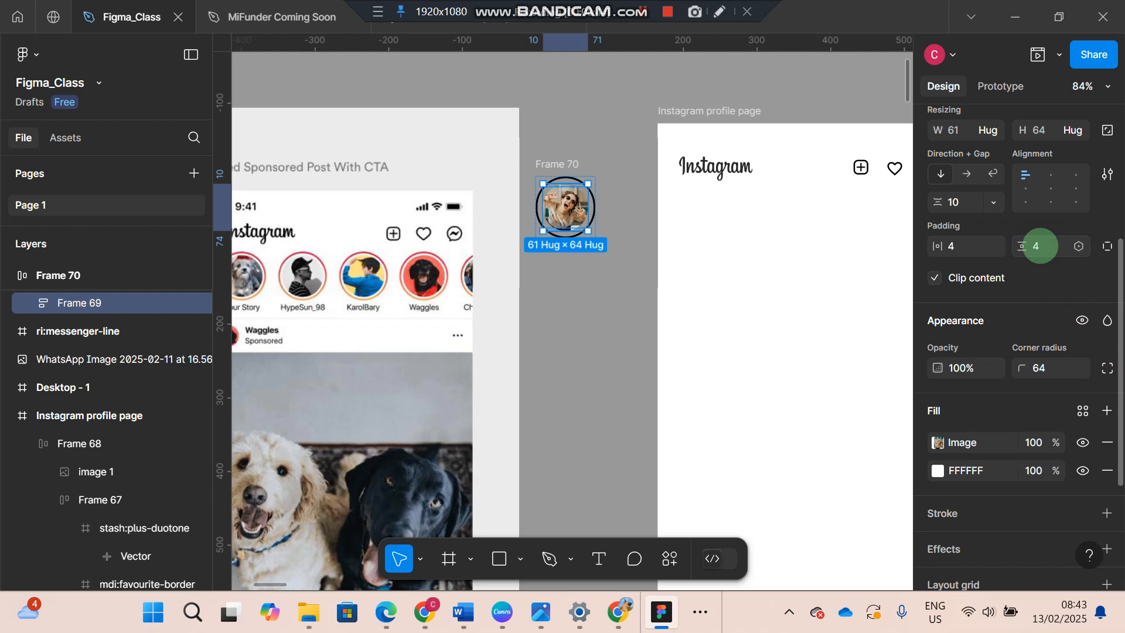
left_click(660, 327)
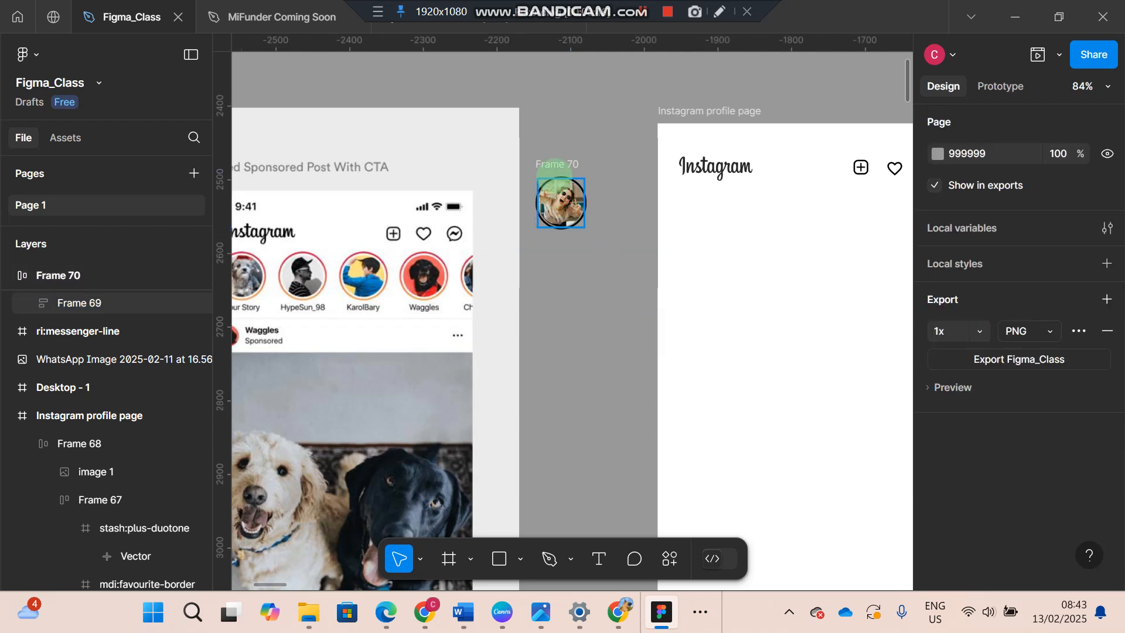
left_click(560, 166)
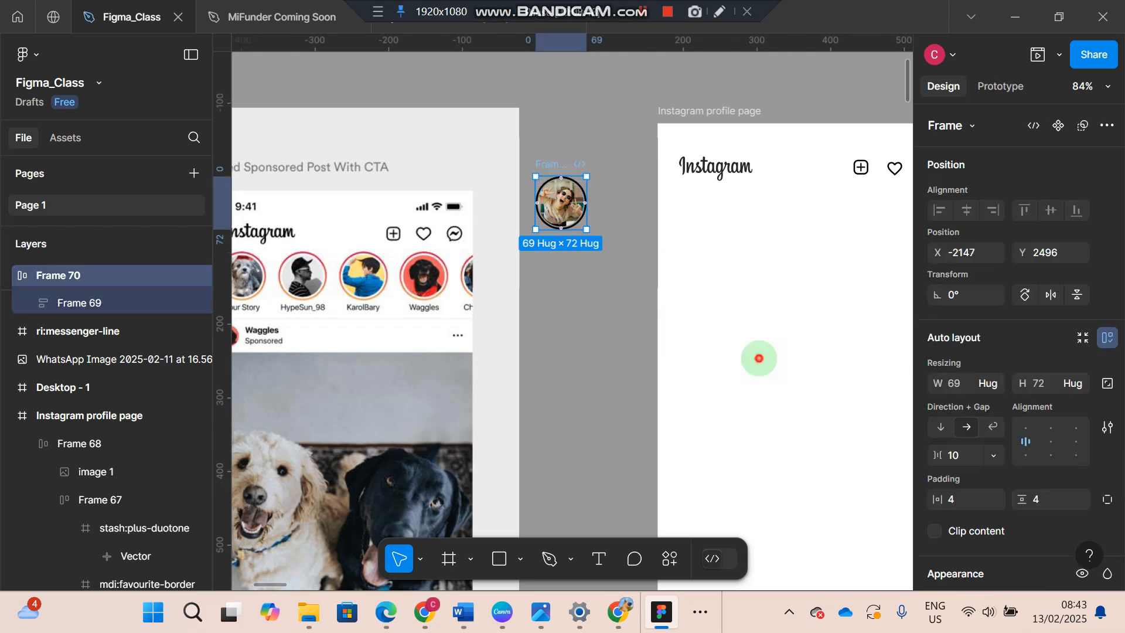
key("alt+Tab")
key("alt+Tab")
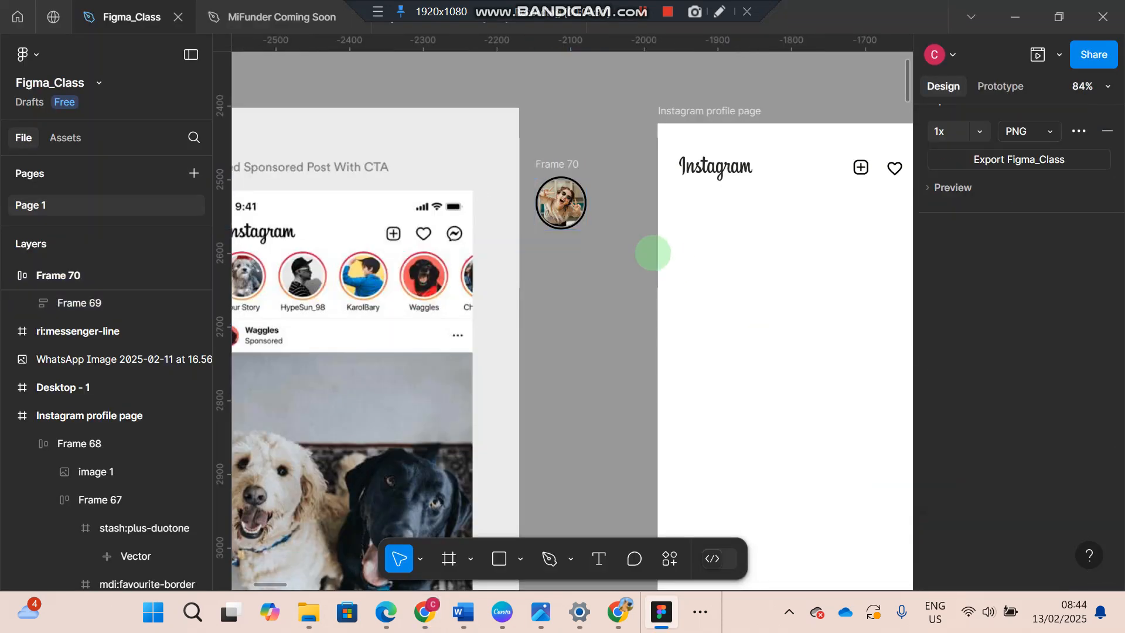
- Change the outer frame's stroke to a linear gradient and set its 0% stop to red CC2828
left_click(560, 199)
left_click(561, 161)
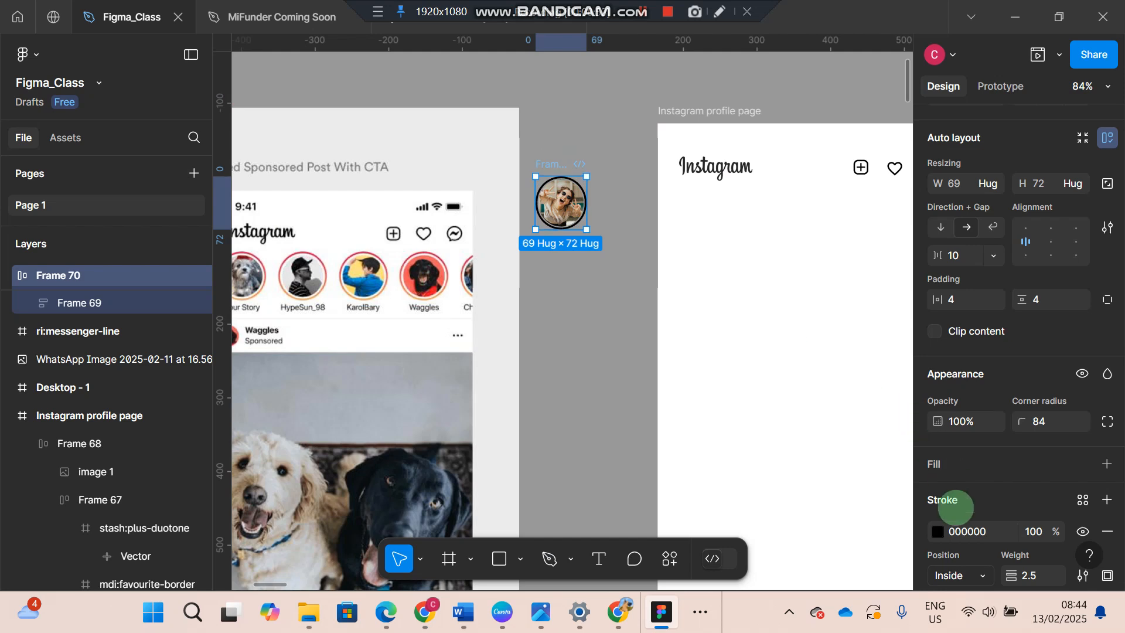
left_click(938, 531)
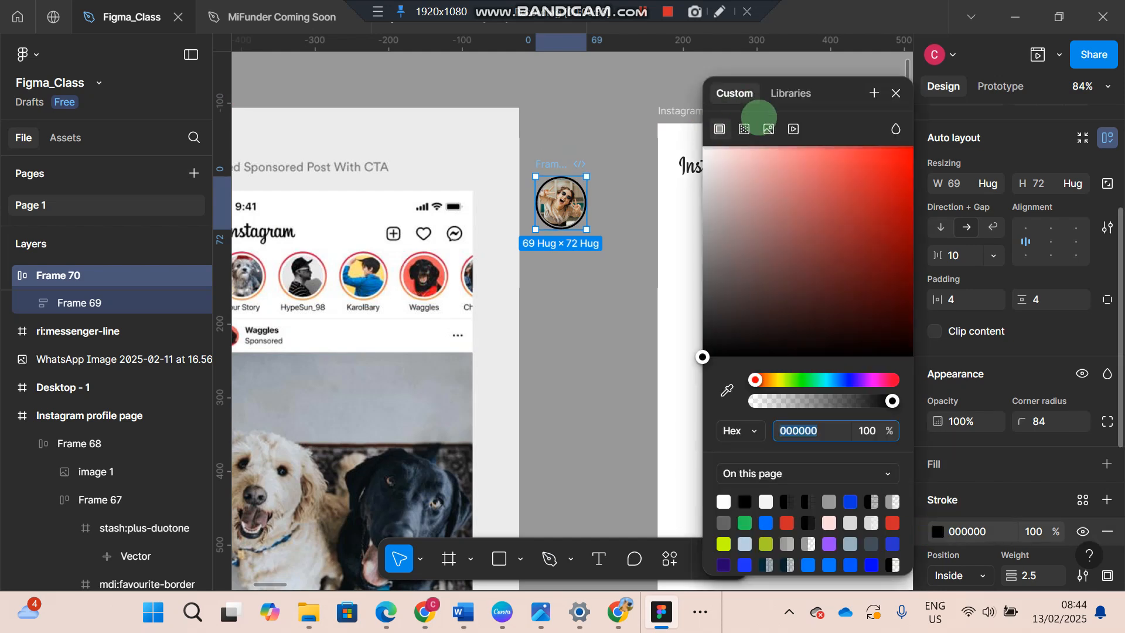
left_click(742, 129)
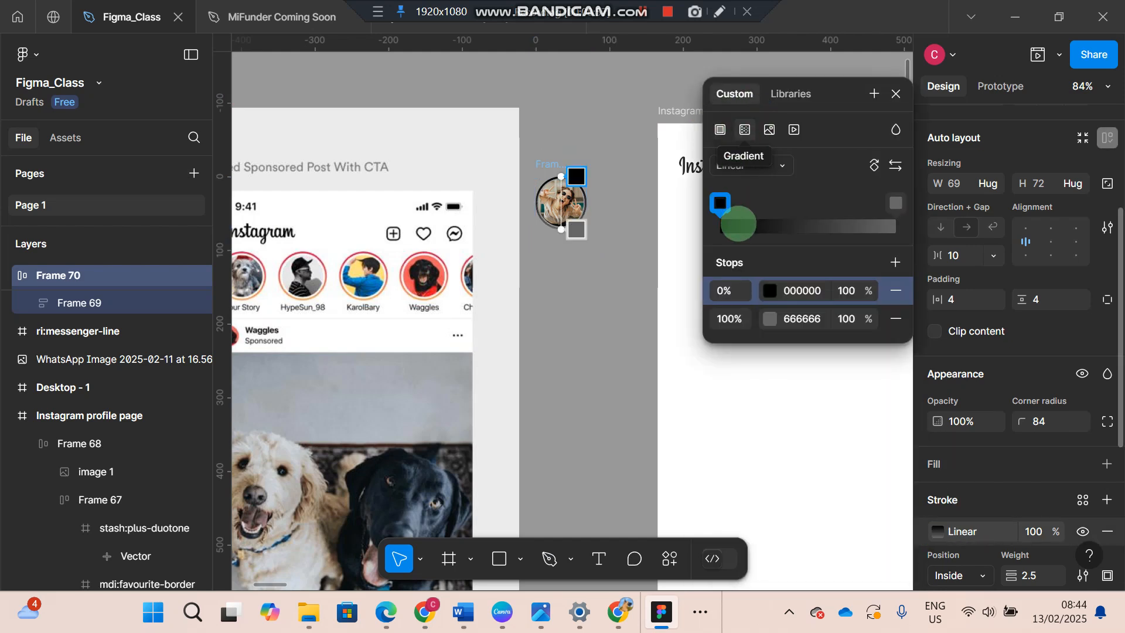
left_click(768, 290)
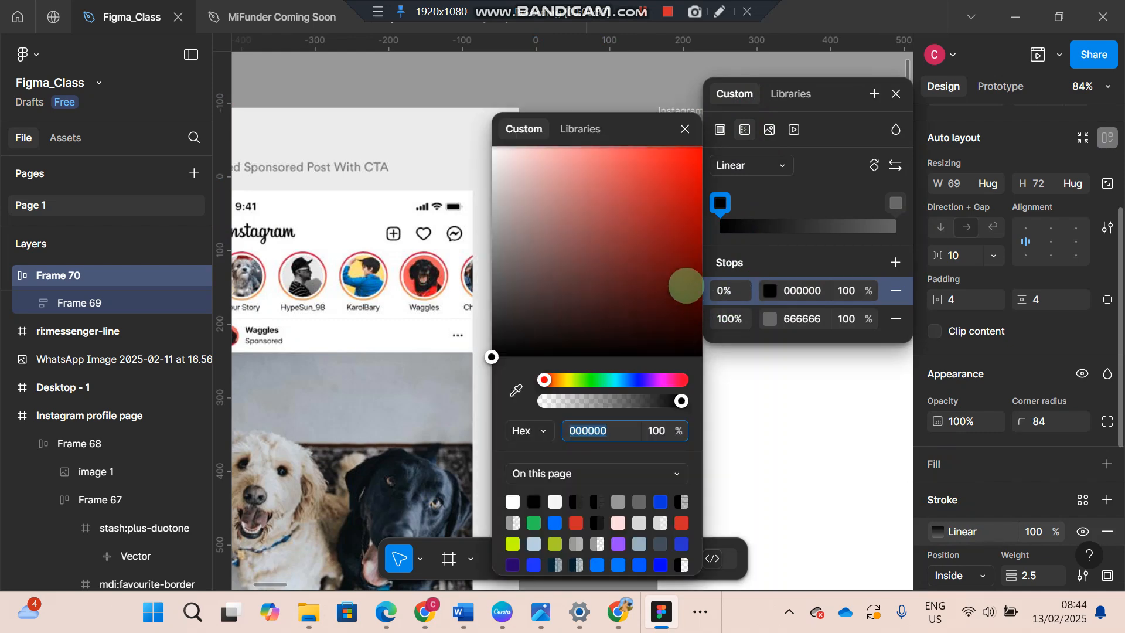
left_click(576, 521)
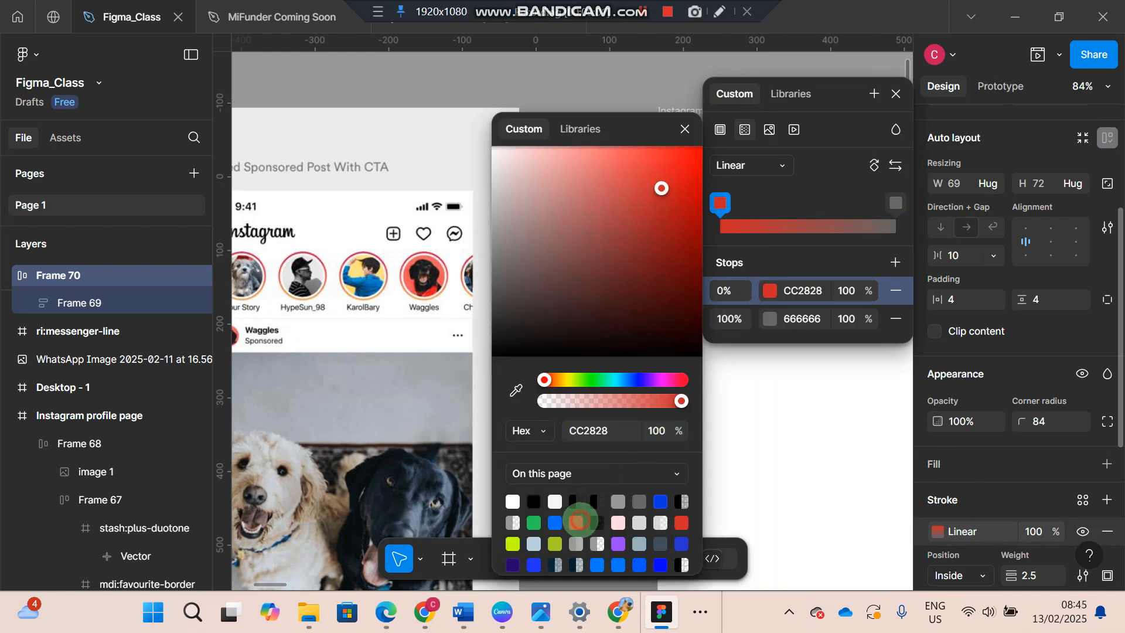
- Try to turn the outer frame's 100% stroke gradient stop orange by changing only its hue
left_click(767, 319)
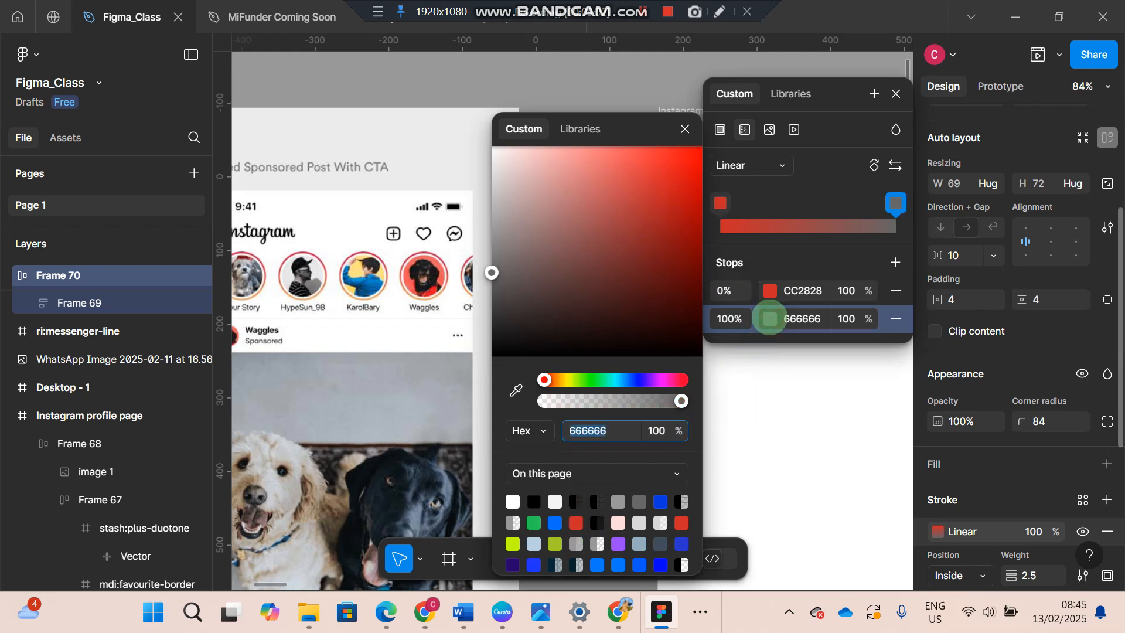
left_click(560, 379)
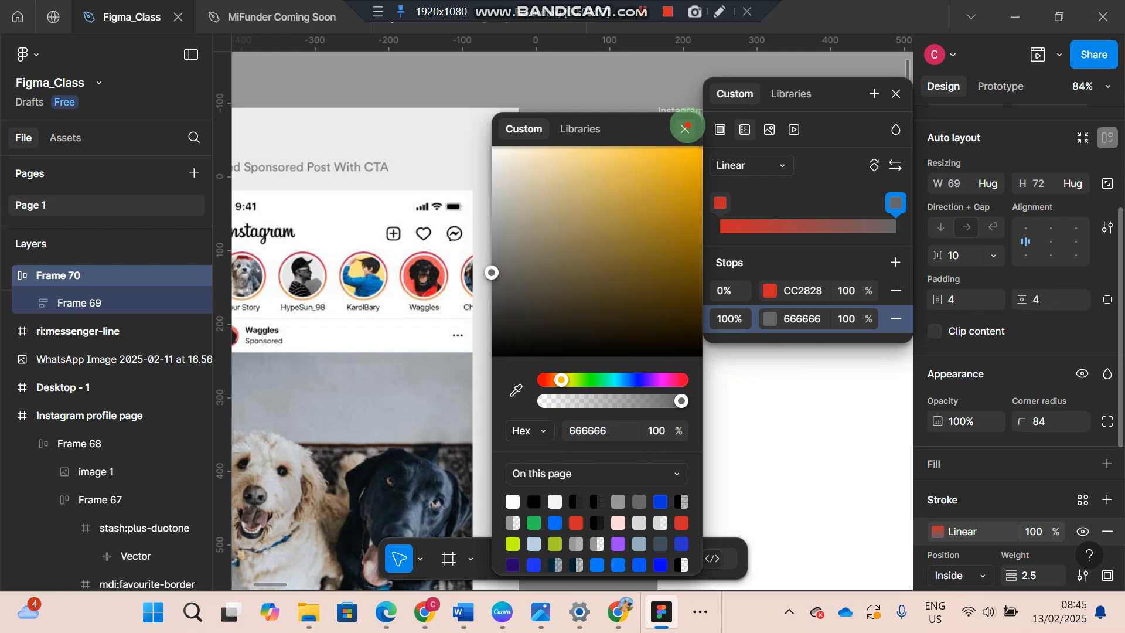
left_click(685, 127)
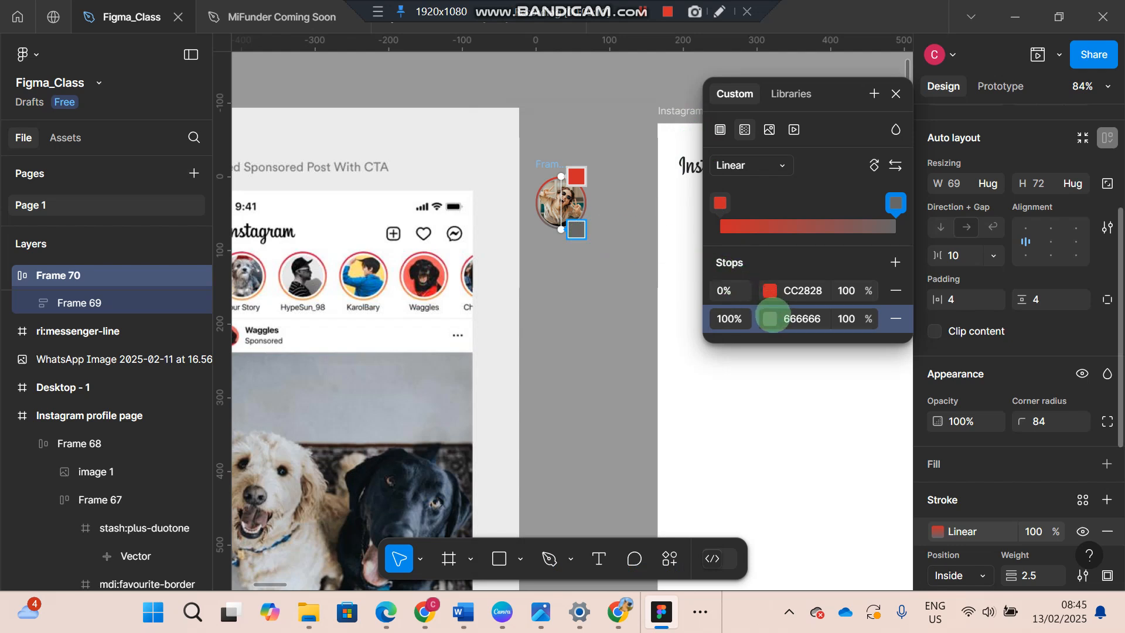
left_click(770, 318)
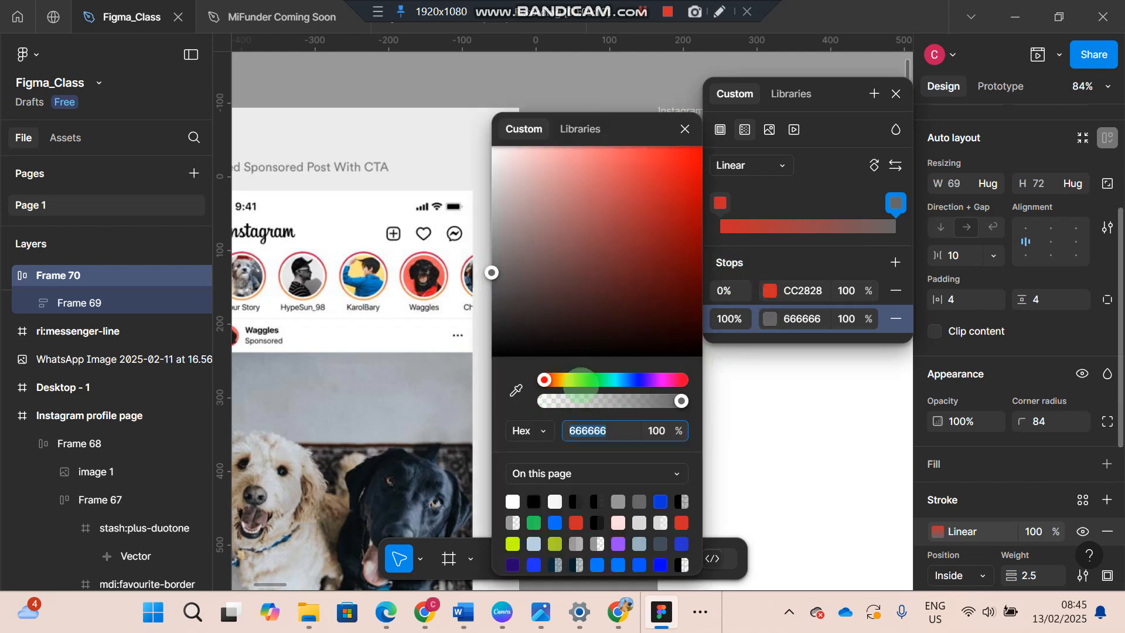
left_click(560, 379)
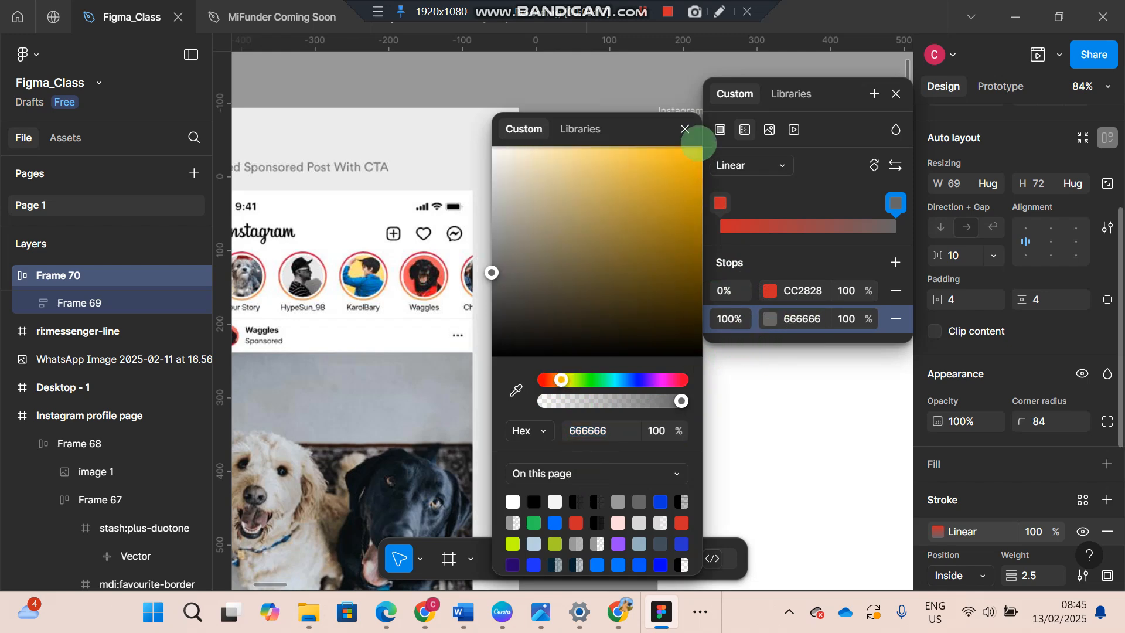
left_click(684, 128)
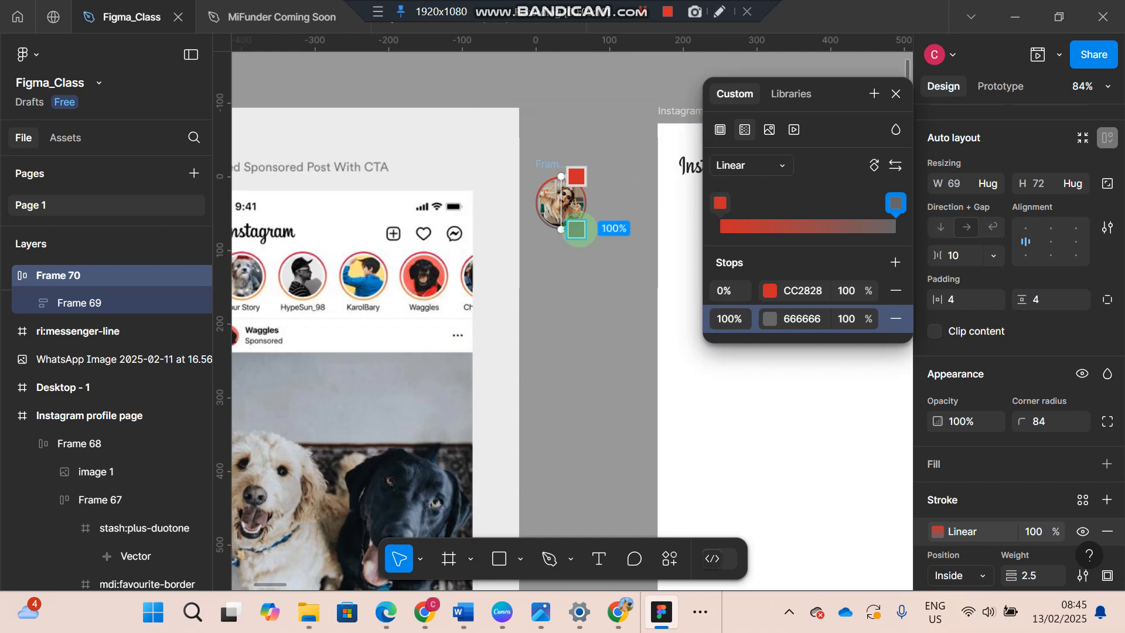
- Set the 100% stop of the outer frame's linear stroke gradient to orange CC8028
left_click(765, 318)
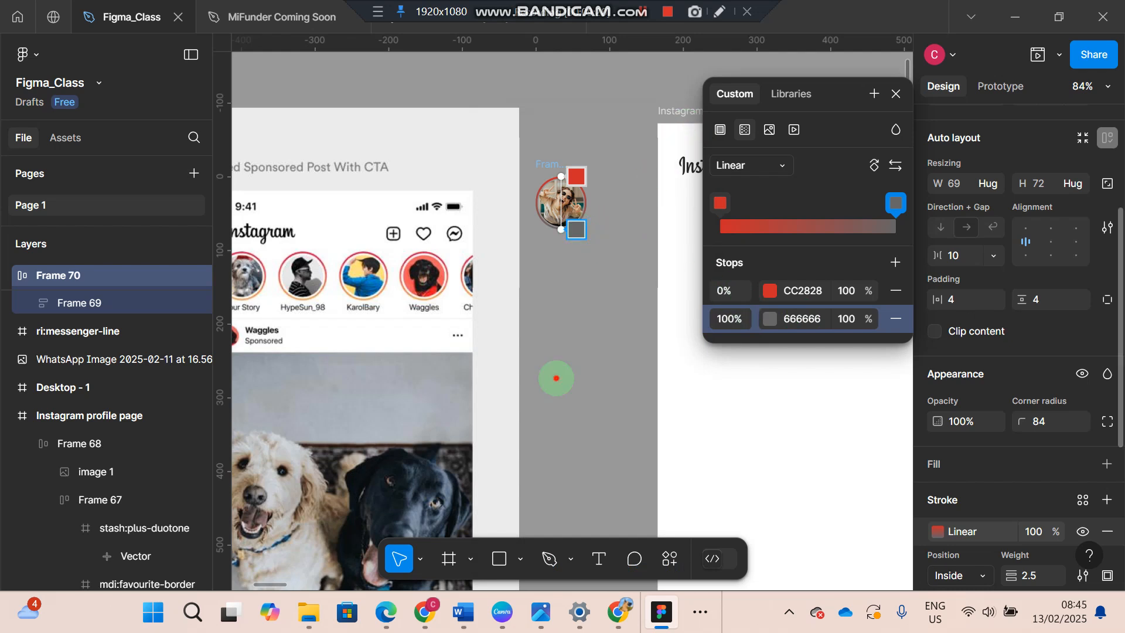
left_click(556, 379)
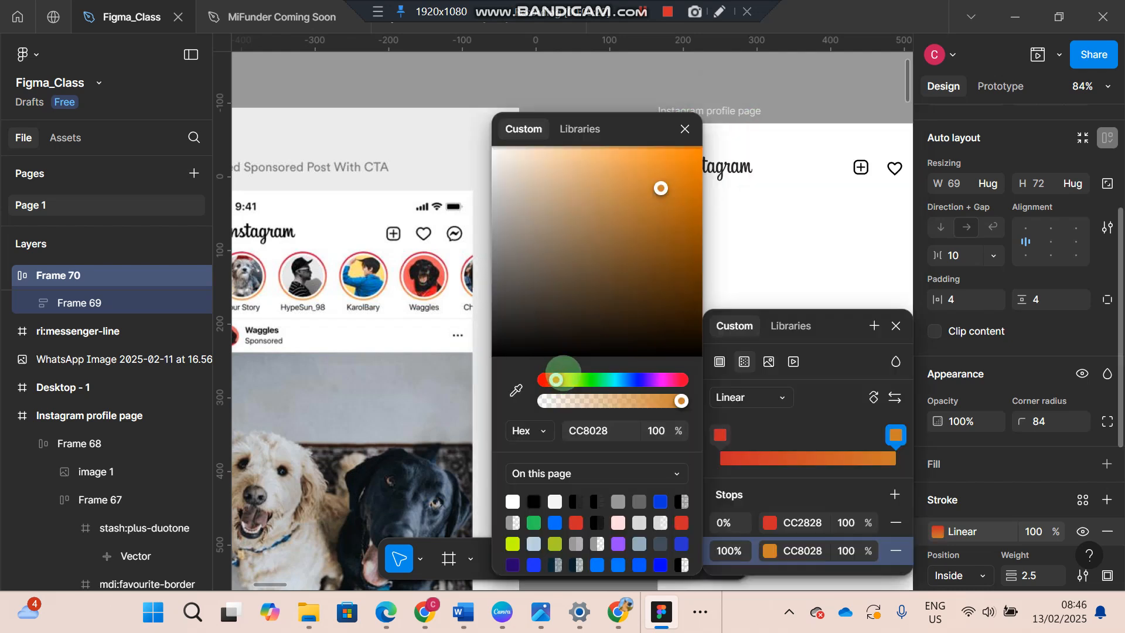
left_click(721, 212)
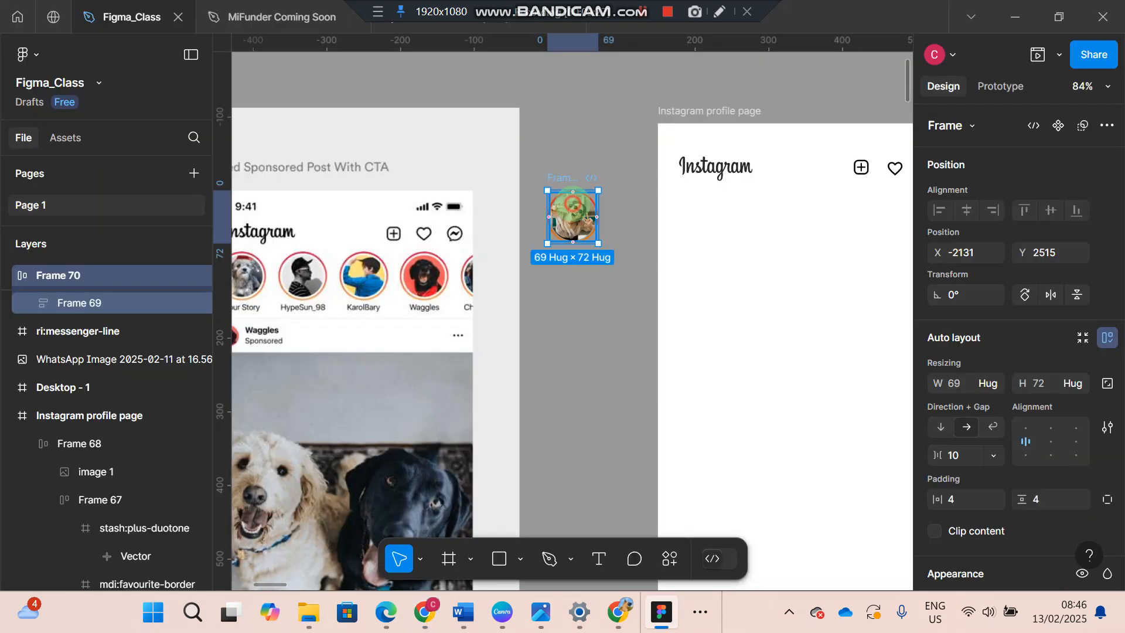
- Move the gradient-ringed story picture into the Instagram profile page frame, below the logo at X 28, Y 92
left_click(573, 204)
left_click(578, 180)
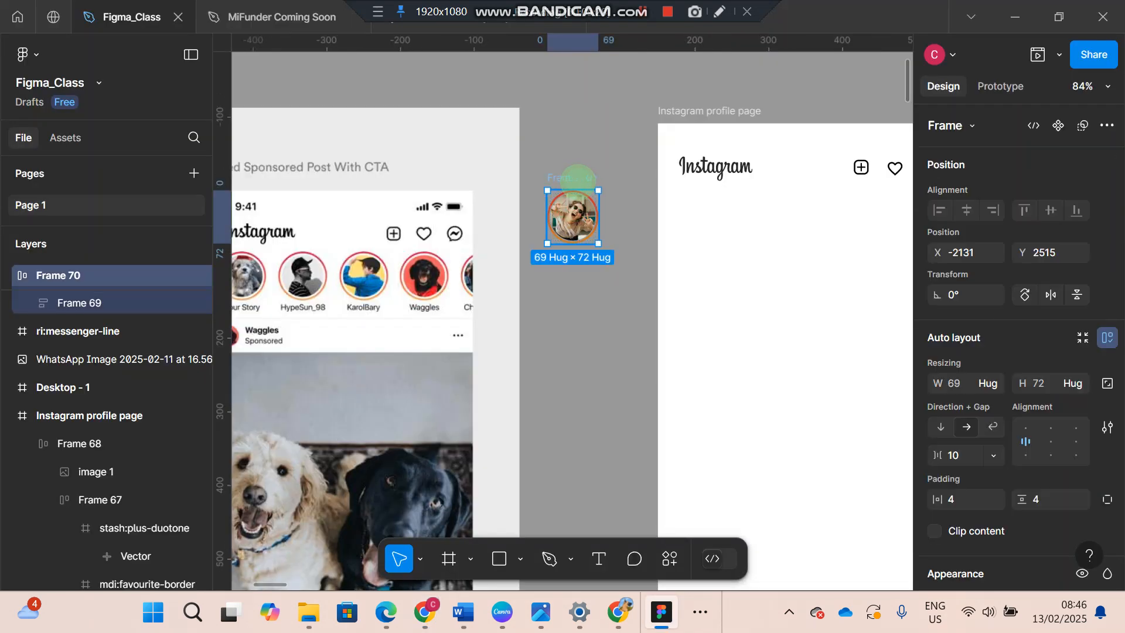
left_click_drag(577, 208, 716, 216)
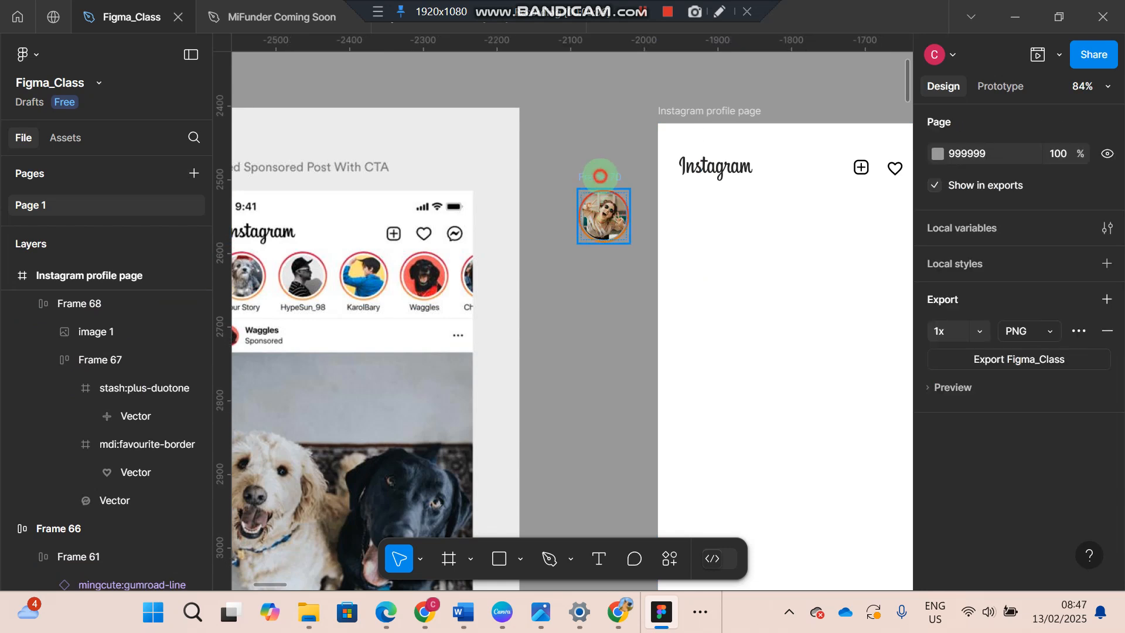
left_click(600, 176)
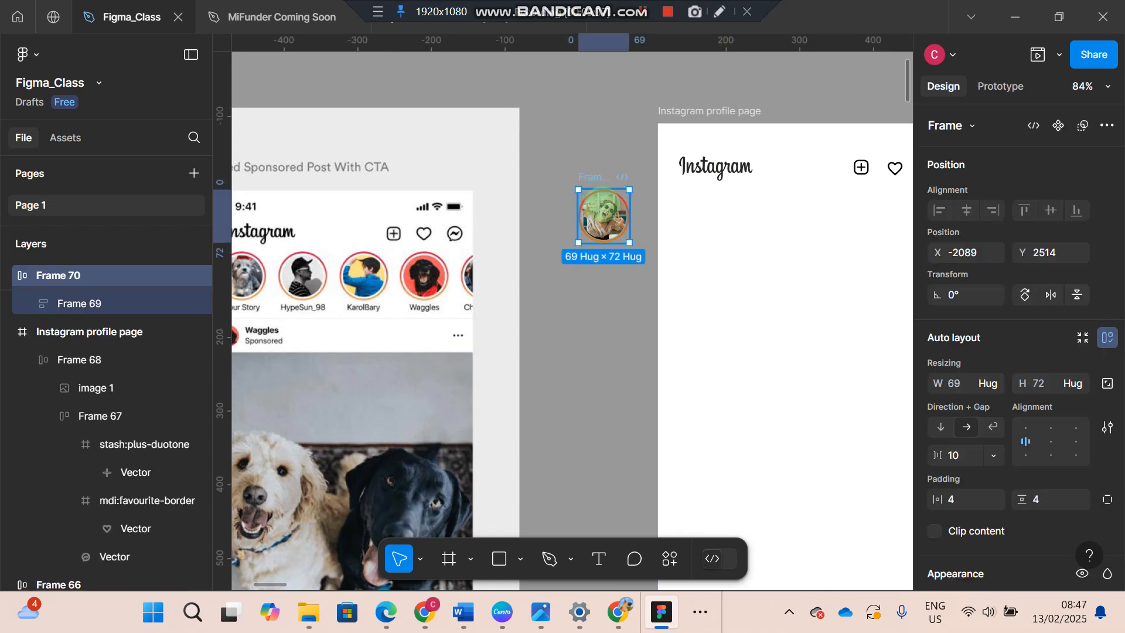
left_click_drag(604, 216, 705, 216)
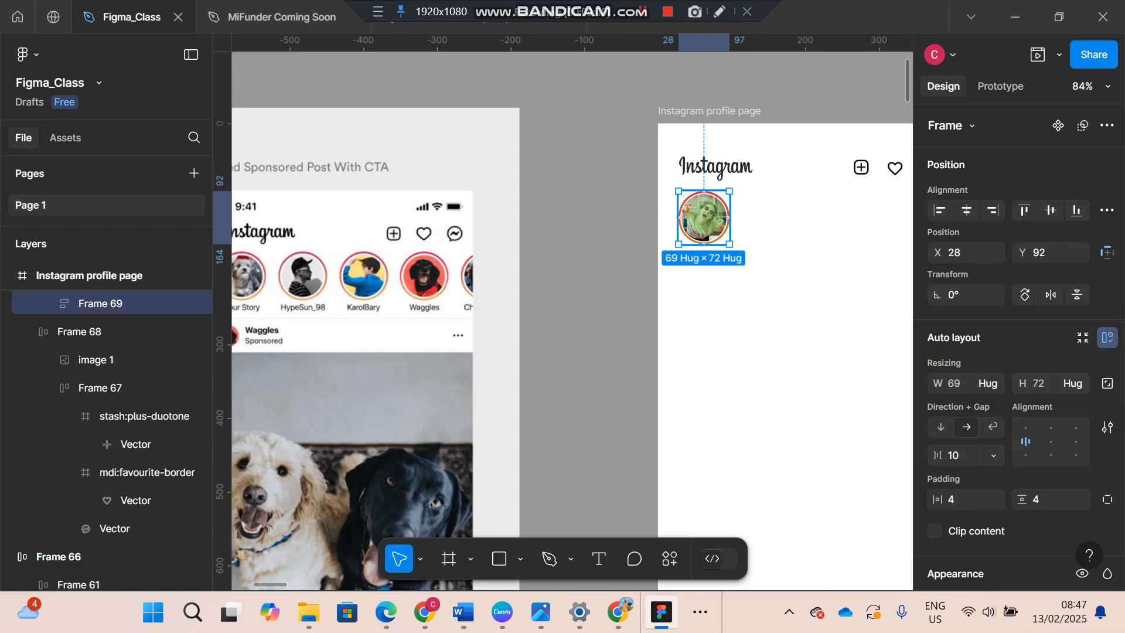
key("Escape")
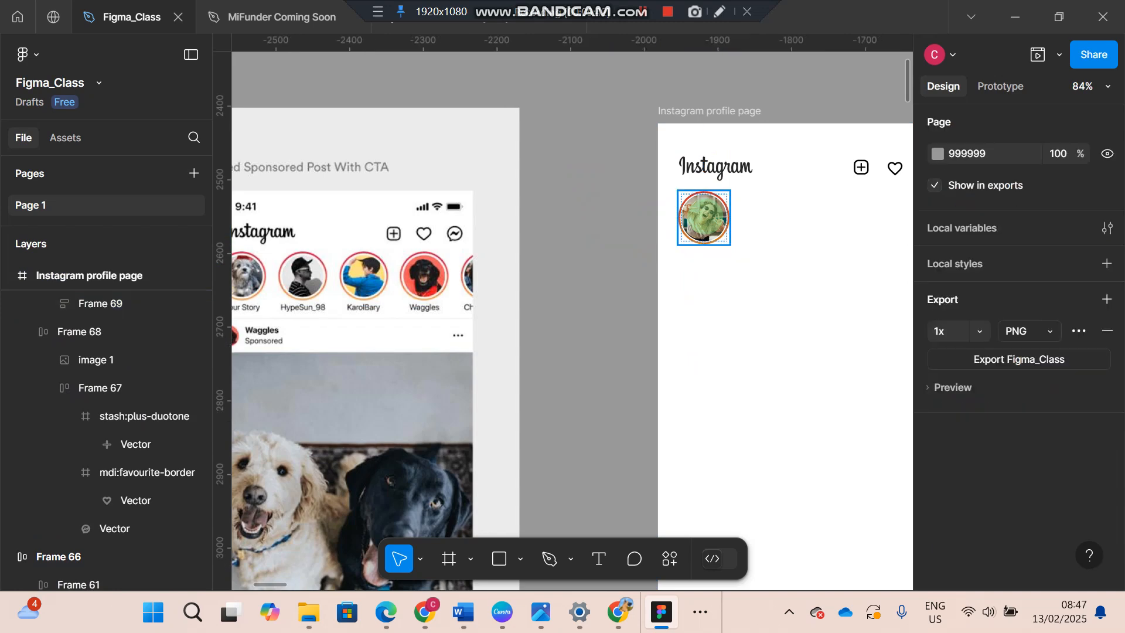